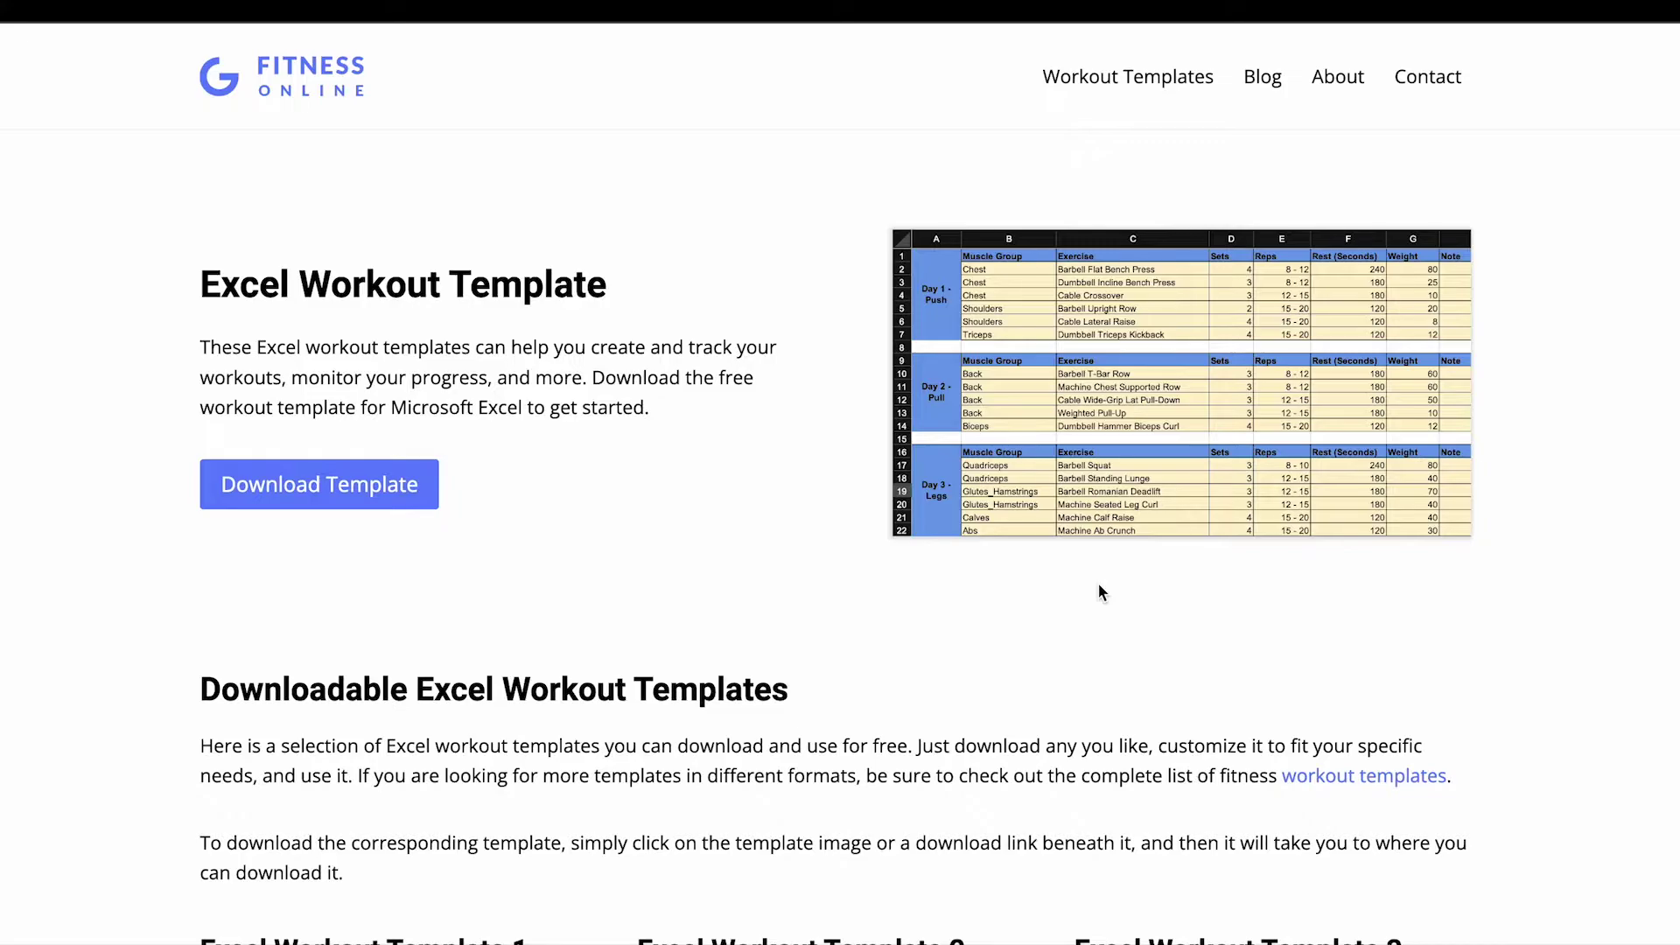
Sign up with an email on GFitness Online and download the Advanced Excel Workout Template.
left_click(423, 492)
left_click(635, 504)
type("ger")
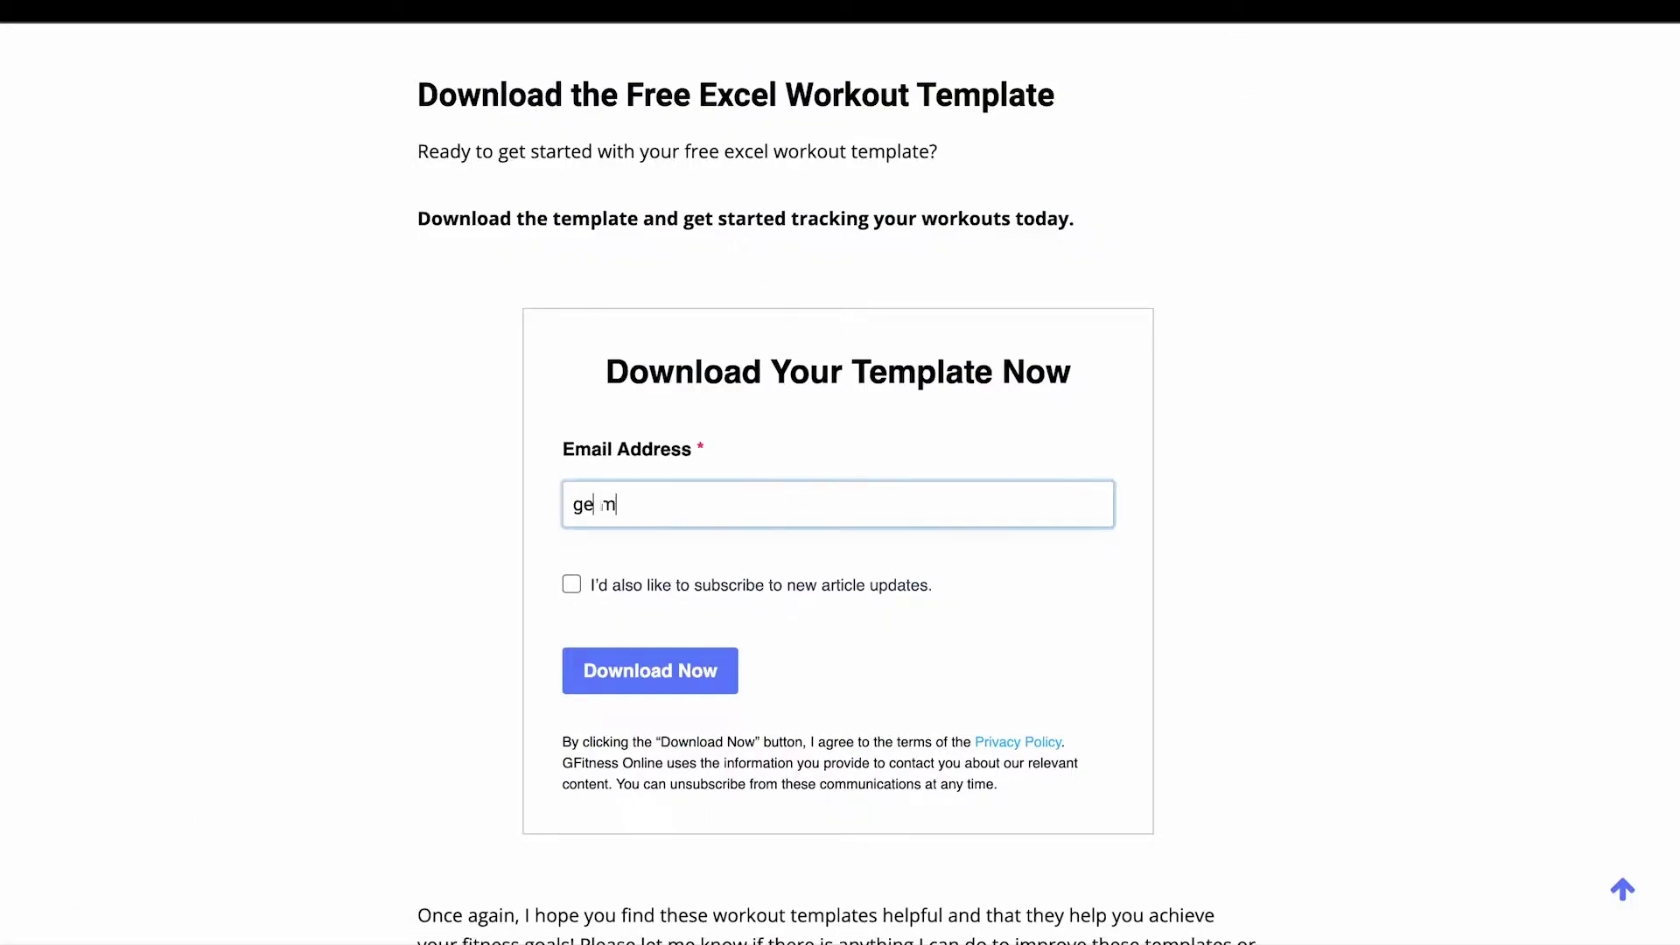
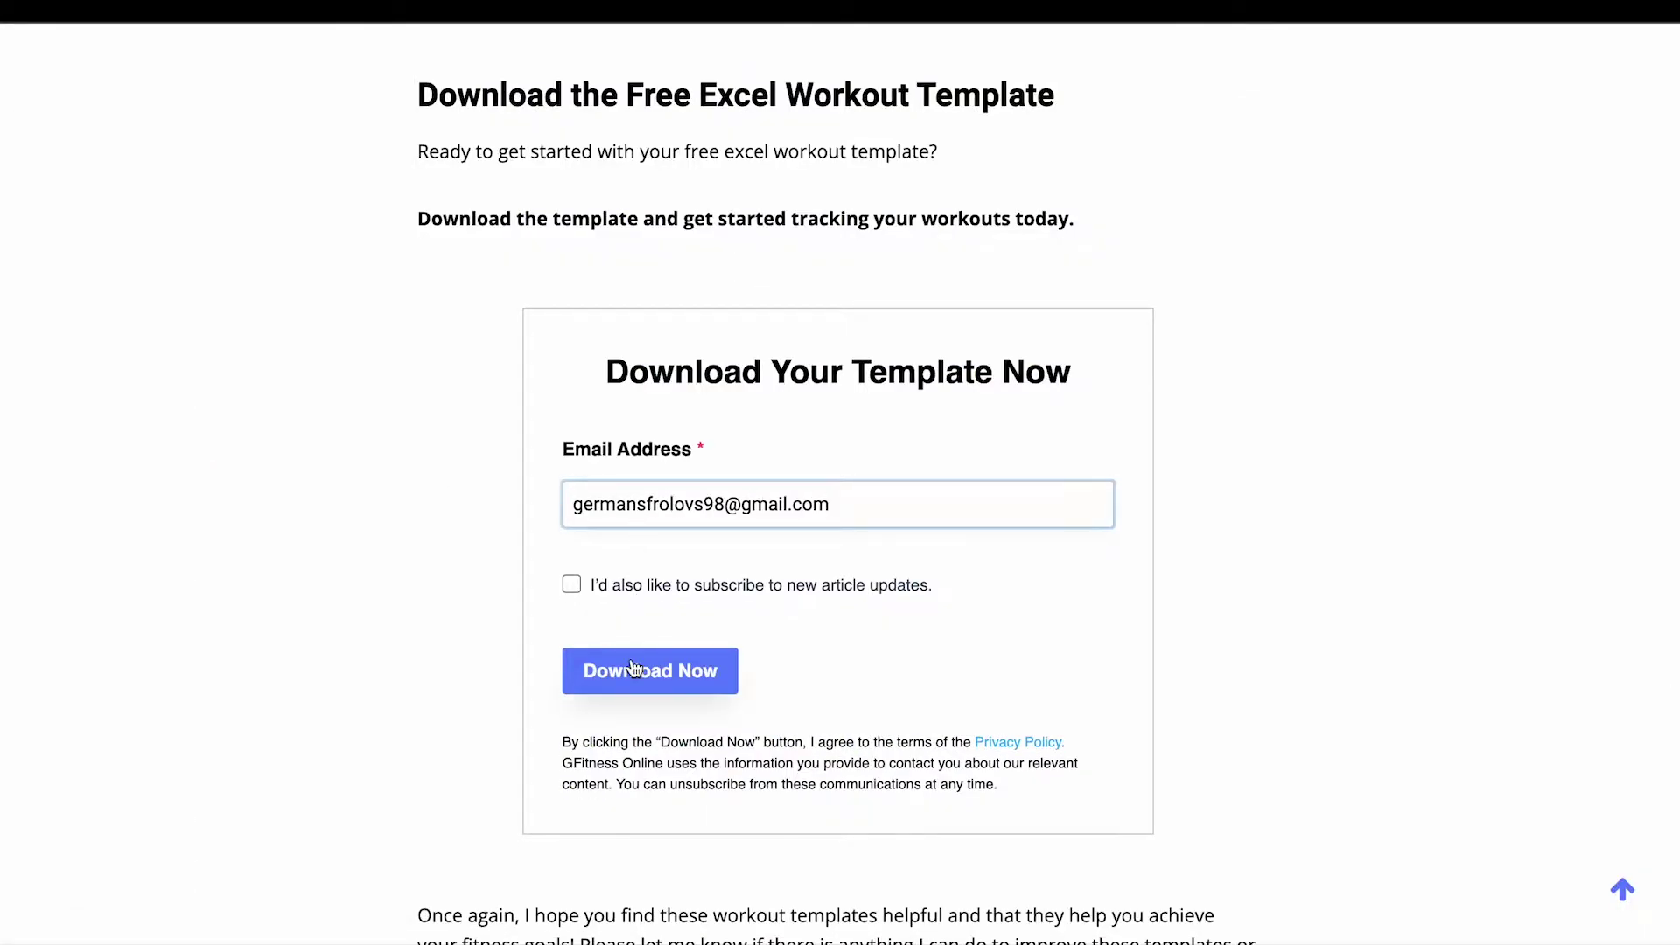
left_click(635, 670)
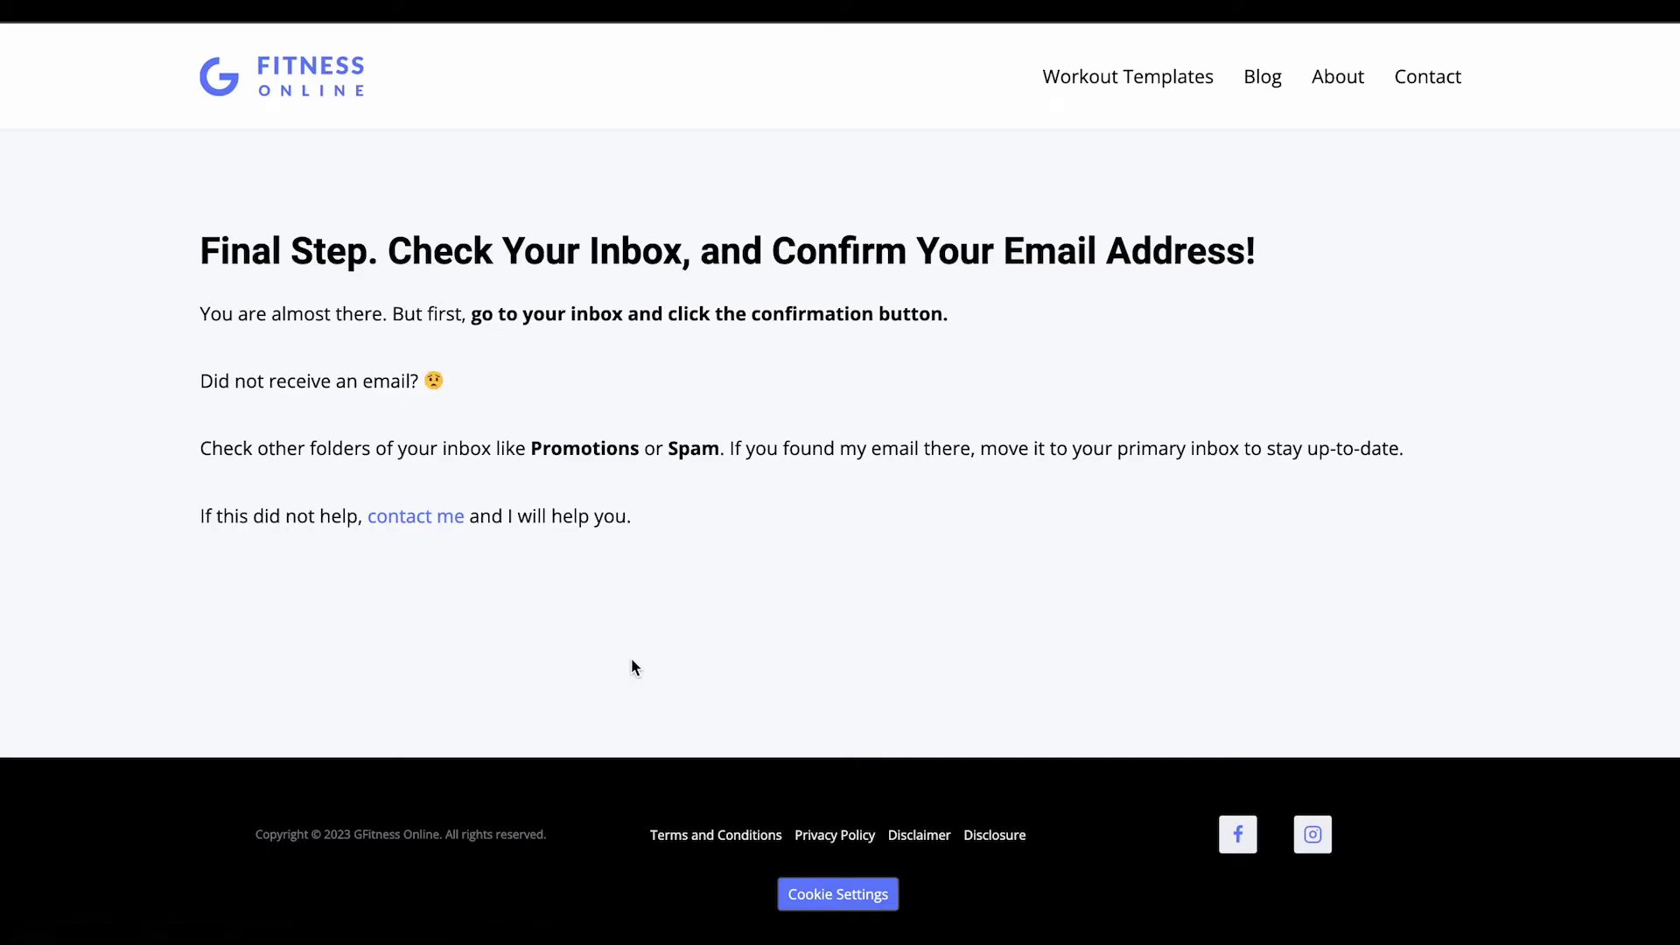
scroll(1098, 463, "down", 2)
scroll(1100, 473, "down", 1)
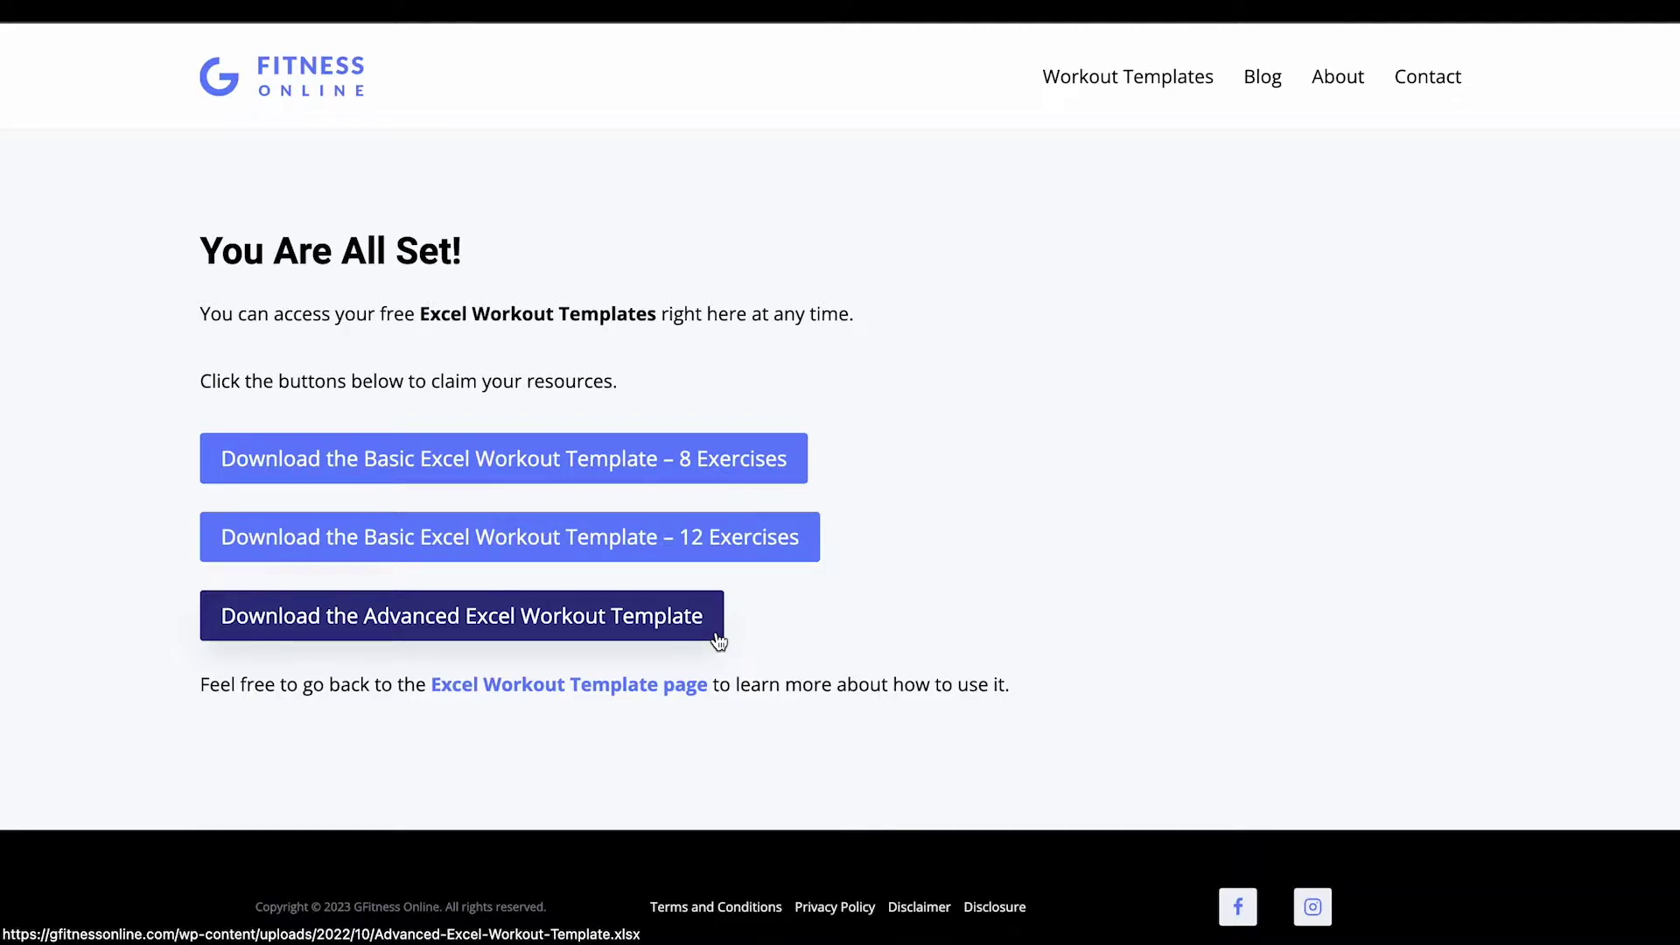
left_click(275, 641)
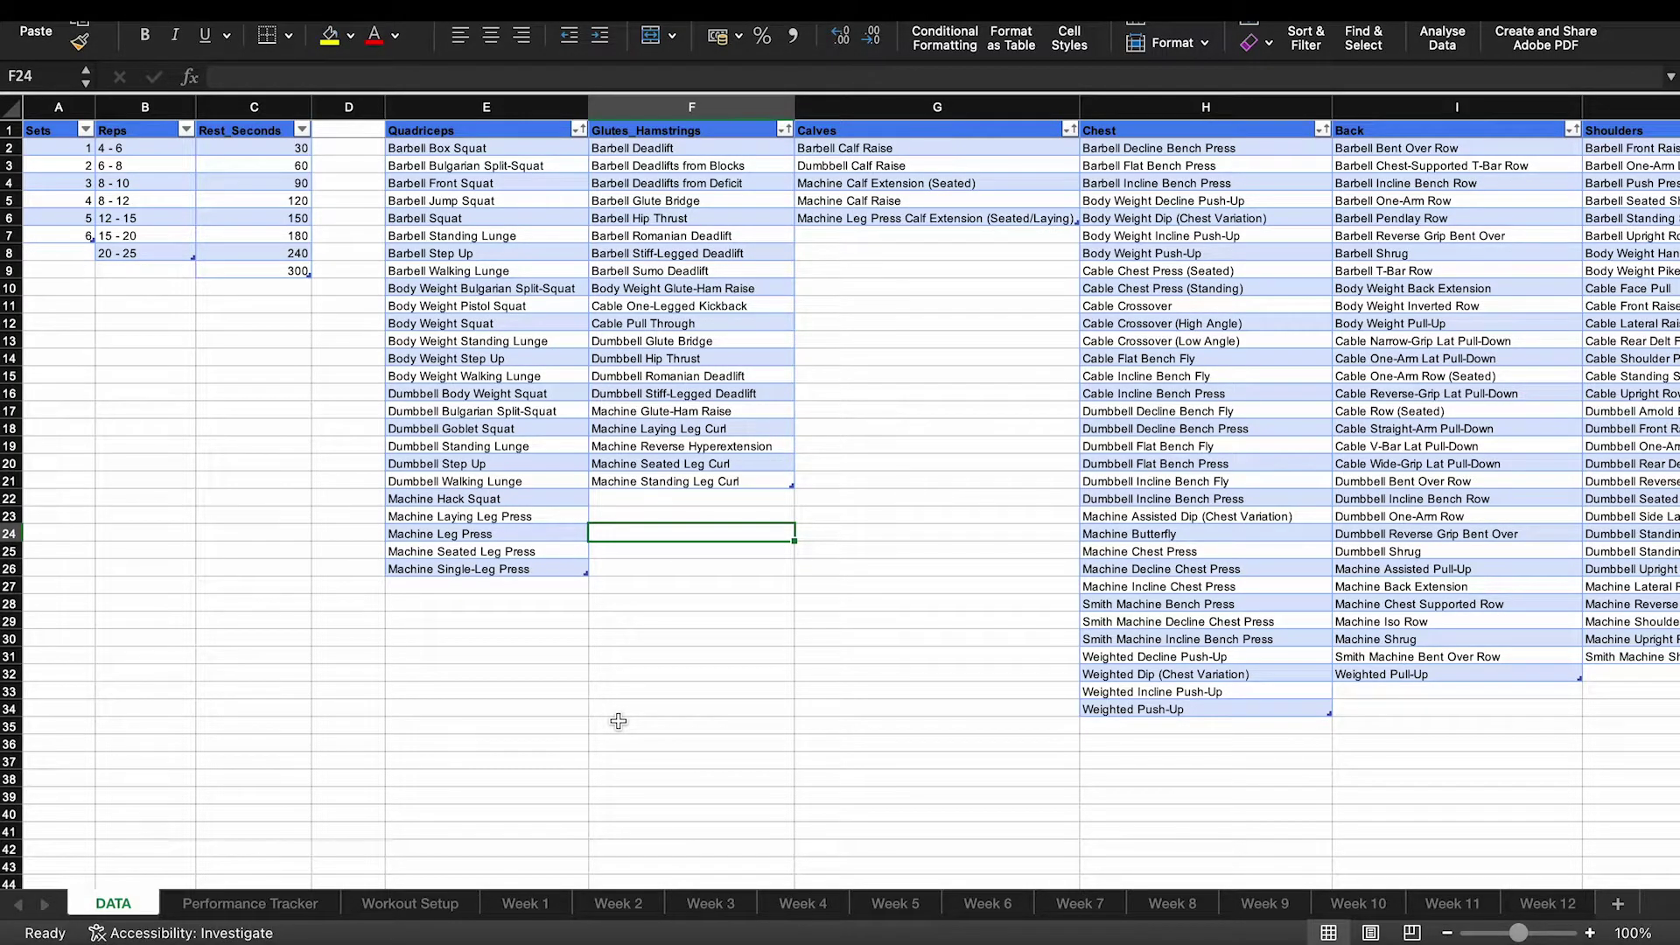
On Workout Setup, set Day 1's first row to Chest and Dumbbell Flat Bench Press.
left_click(434, 905)
scroll(474, 478, "up", 8)
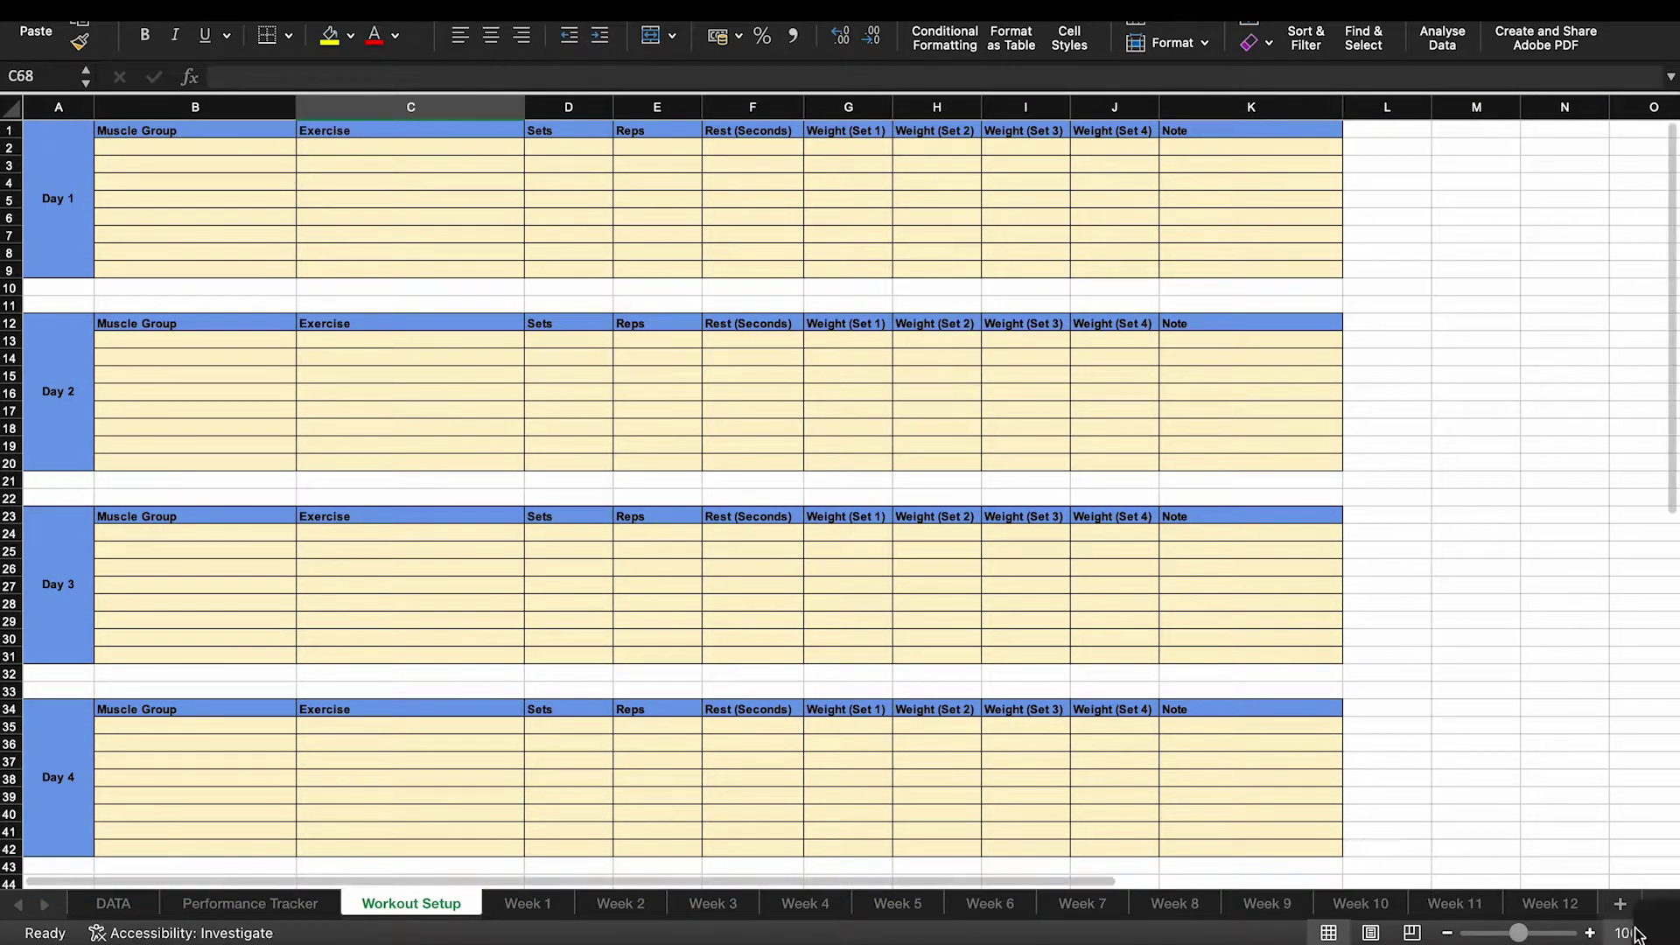
left_click(1589, 932)
left_click(1589, 931)
left_click(1589, 931)
left_click(328, 171)
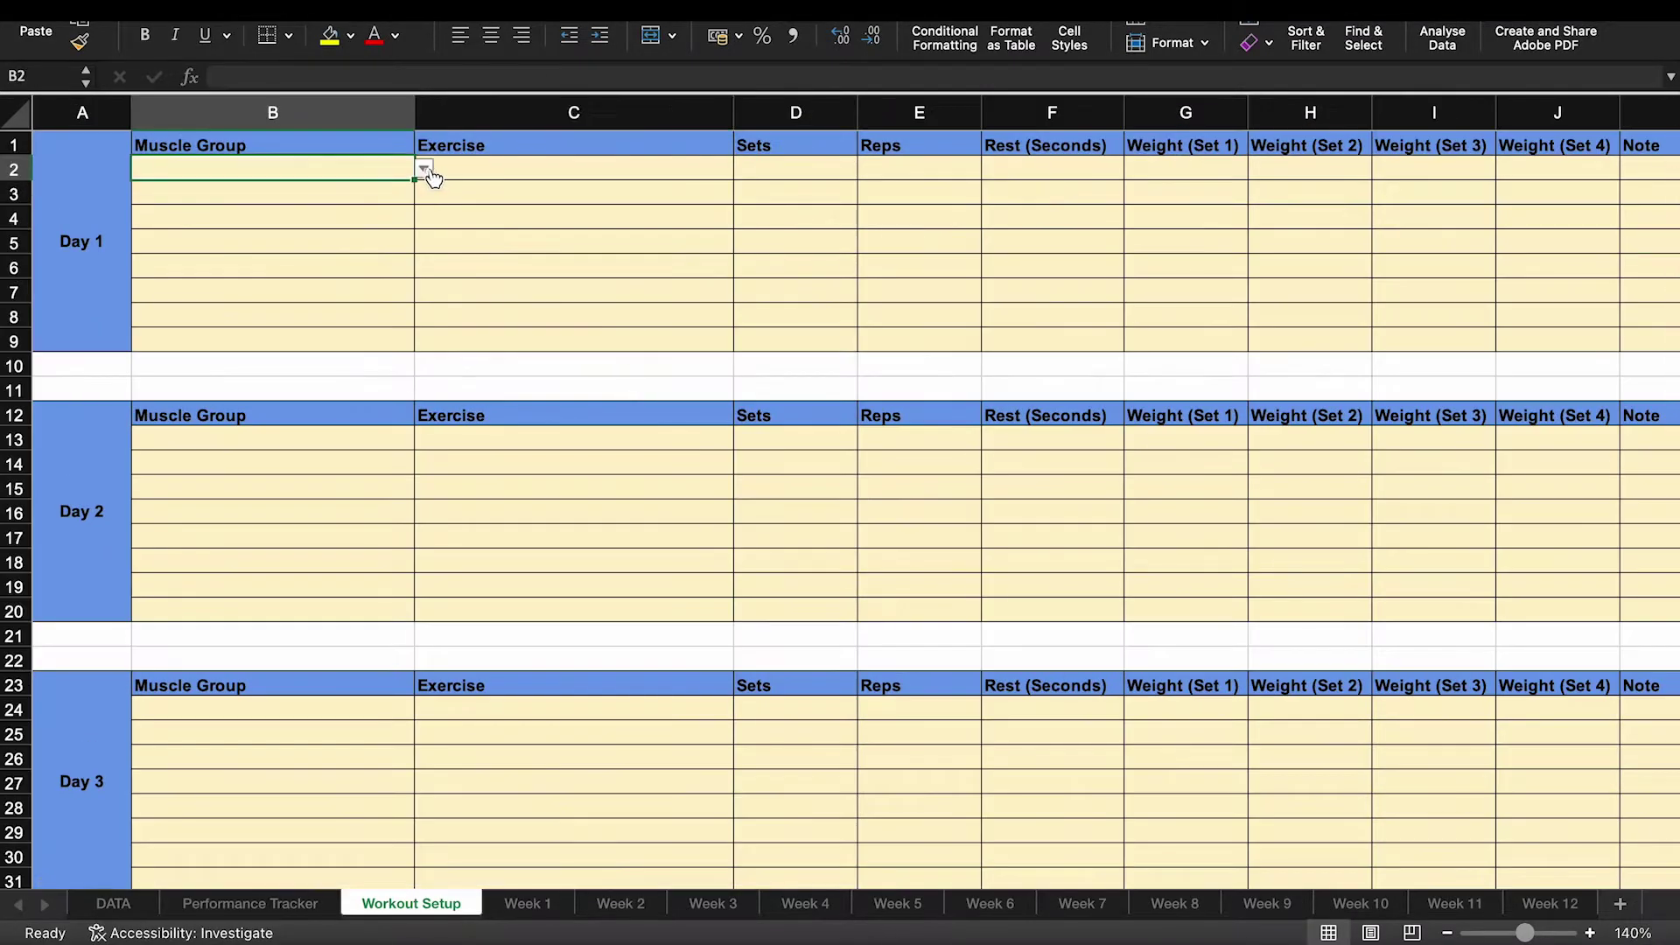
left_click(423, 175)
left_click(272, 263)
left_click(709, 171)
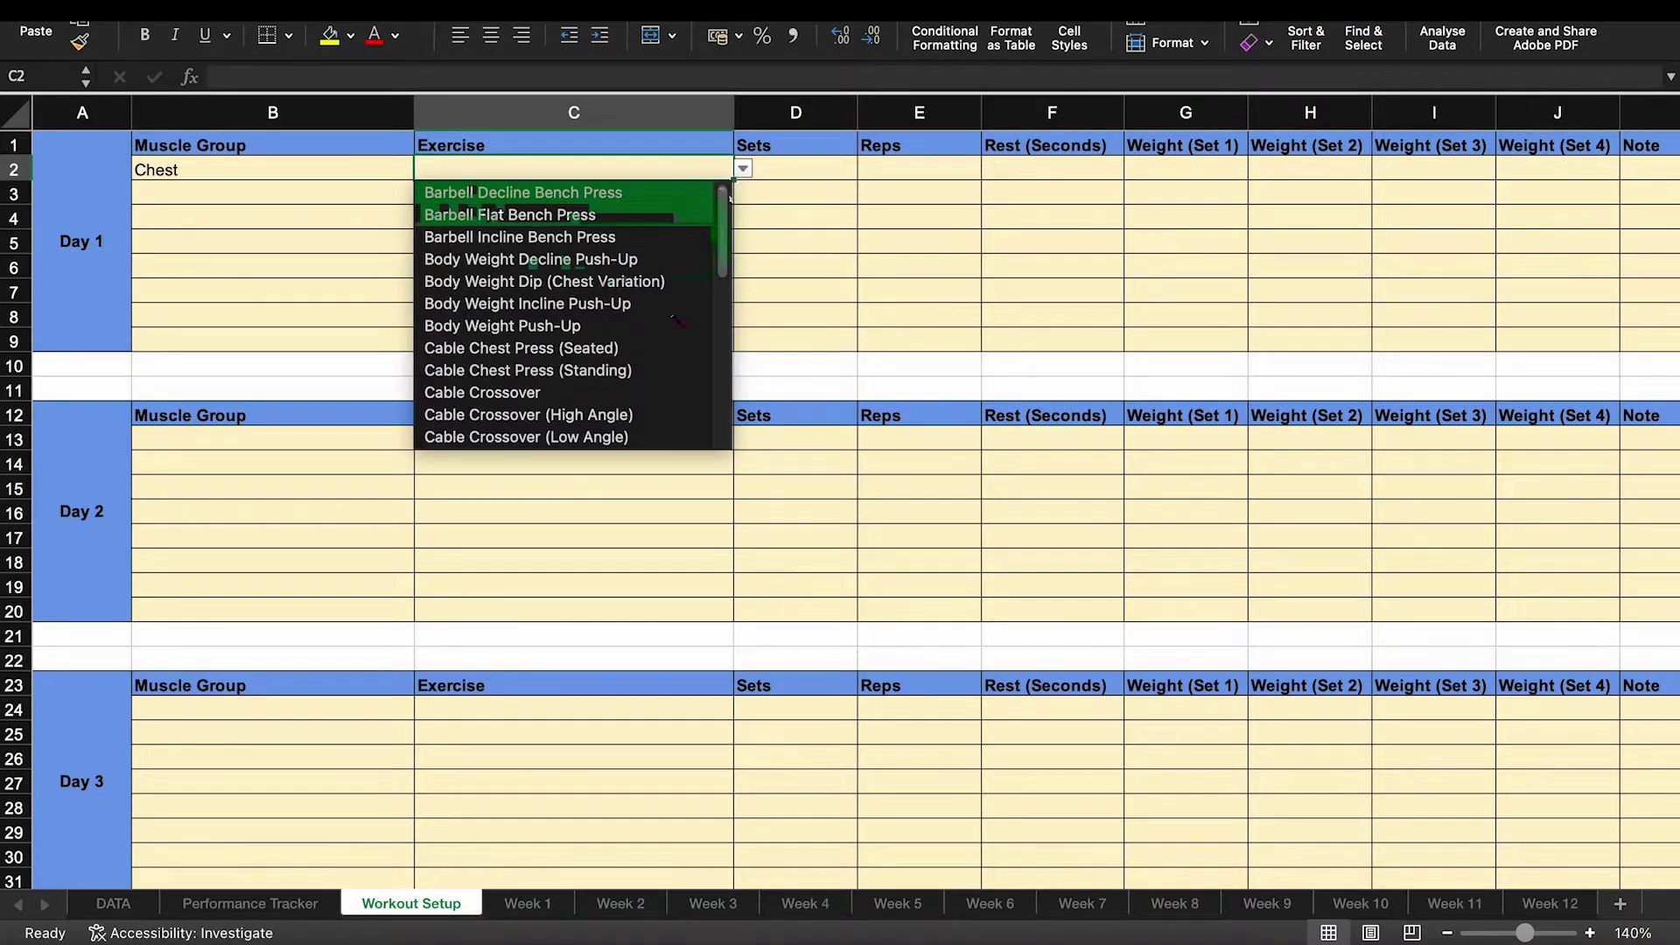
scroll(663, 329, "down", 3)
left_click(649, 395)
Give the bench press 3 sets, 8 - 12 reps and 180 seconds rest.
left_click(806, 170)
left_click(867, 169)
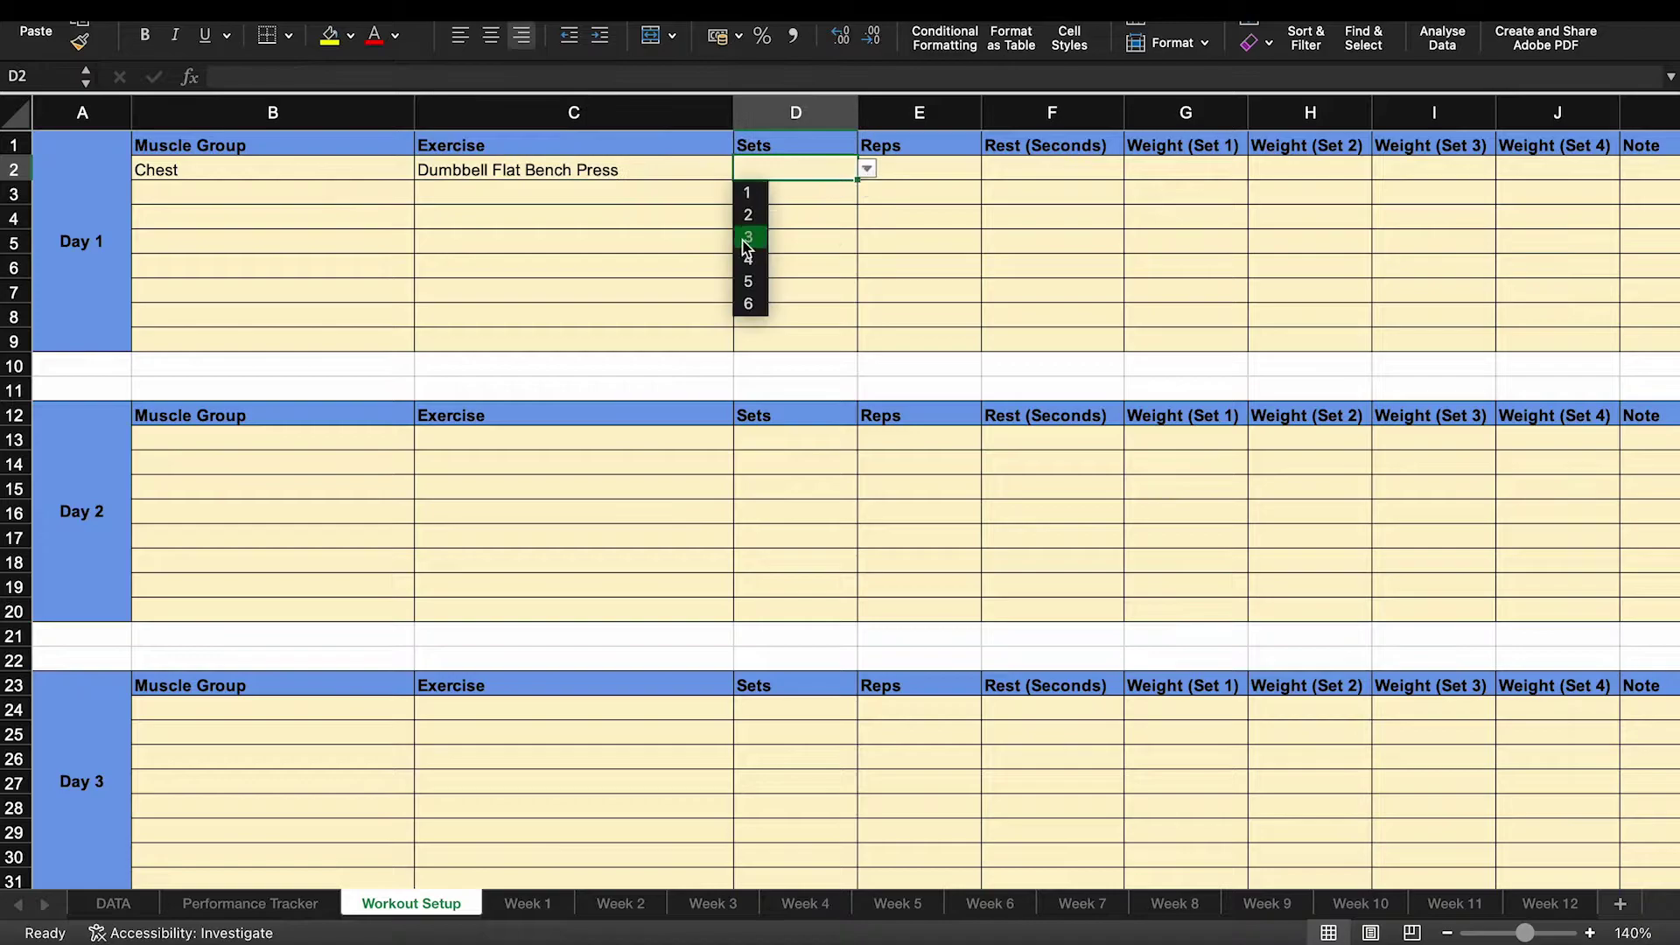
left_click(751, 237)
left_click(946, 170)
left_click(907, 261)
left_click(1089, 170)
left_click(1132, 170)
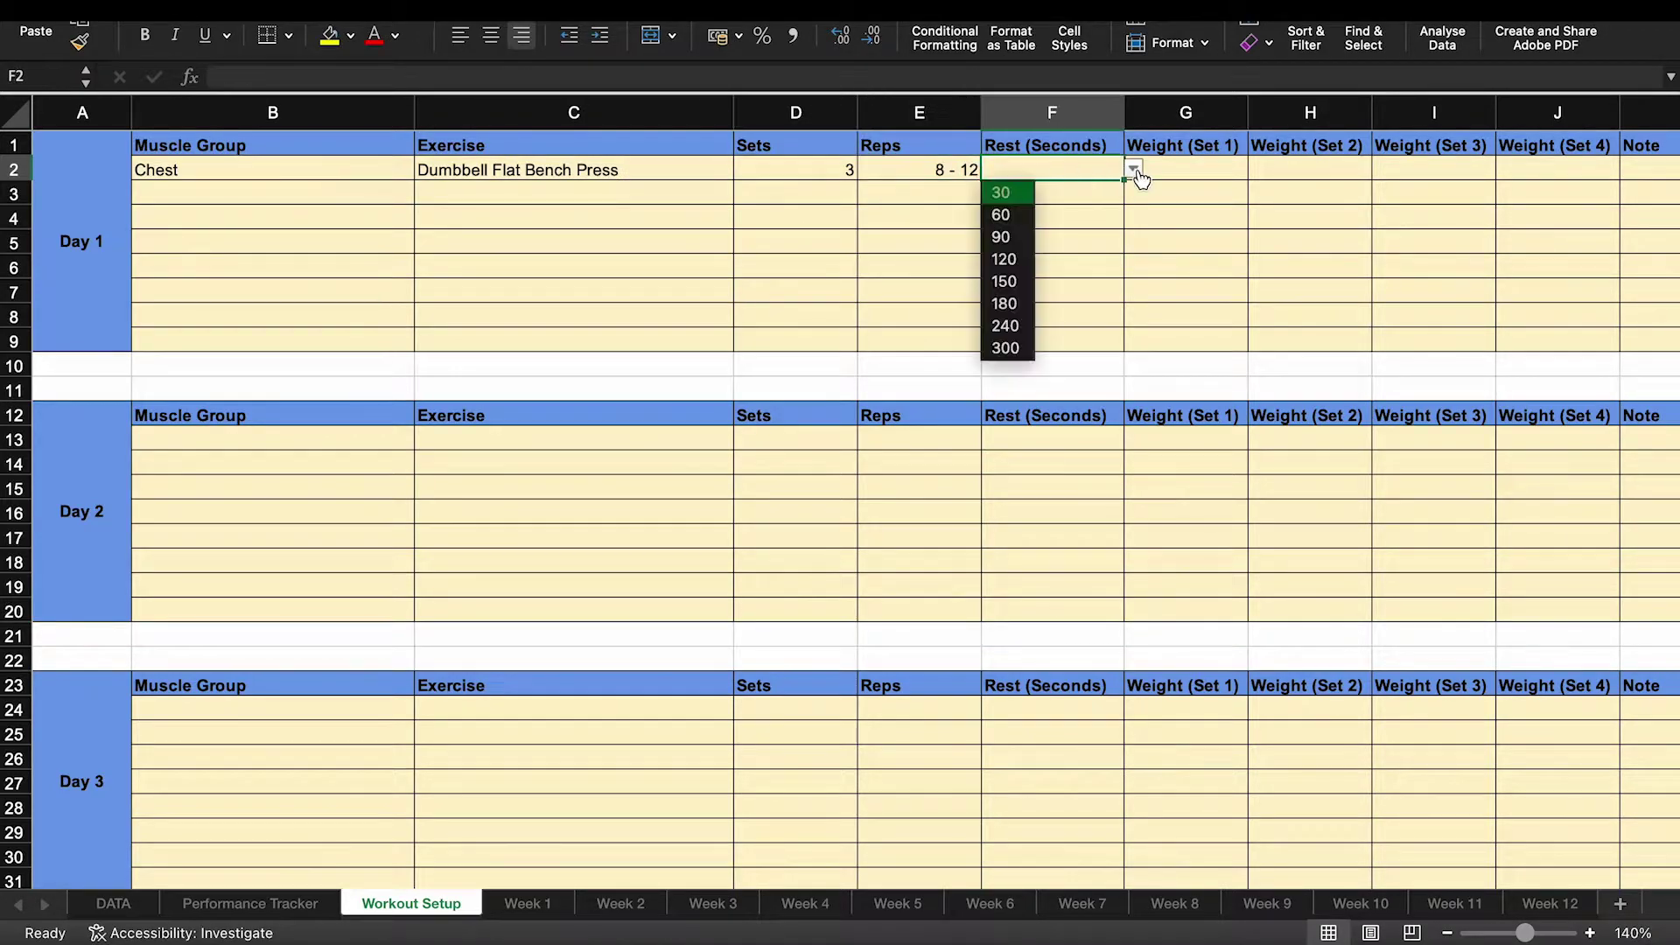
left_click(1030, 287)
Enter 34 as the set weights and clear the misspelled pause note in K2.
left_click(1224, 170)
type("34\t34\t34")
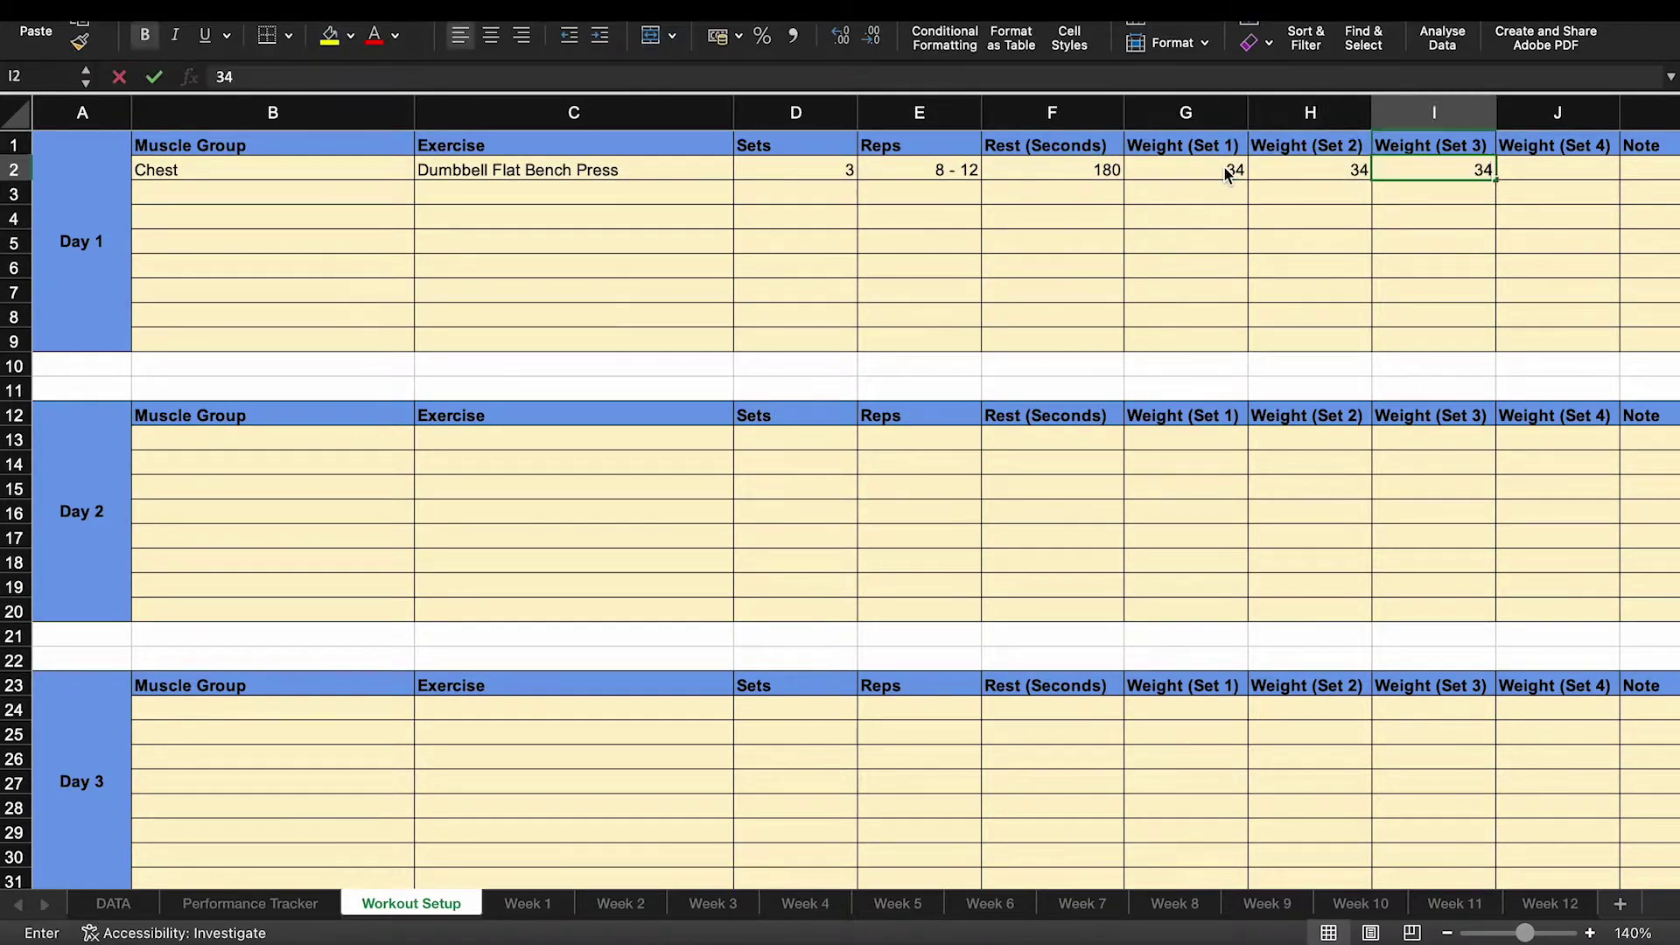
type("\t34")
left_click(1310, 78)
type("1-se")
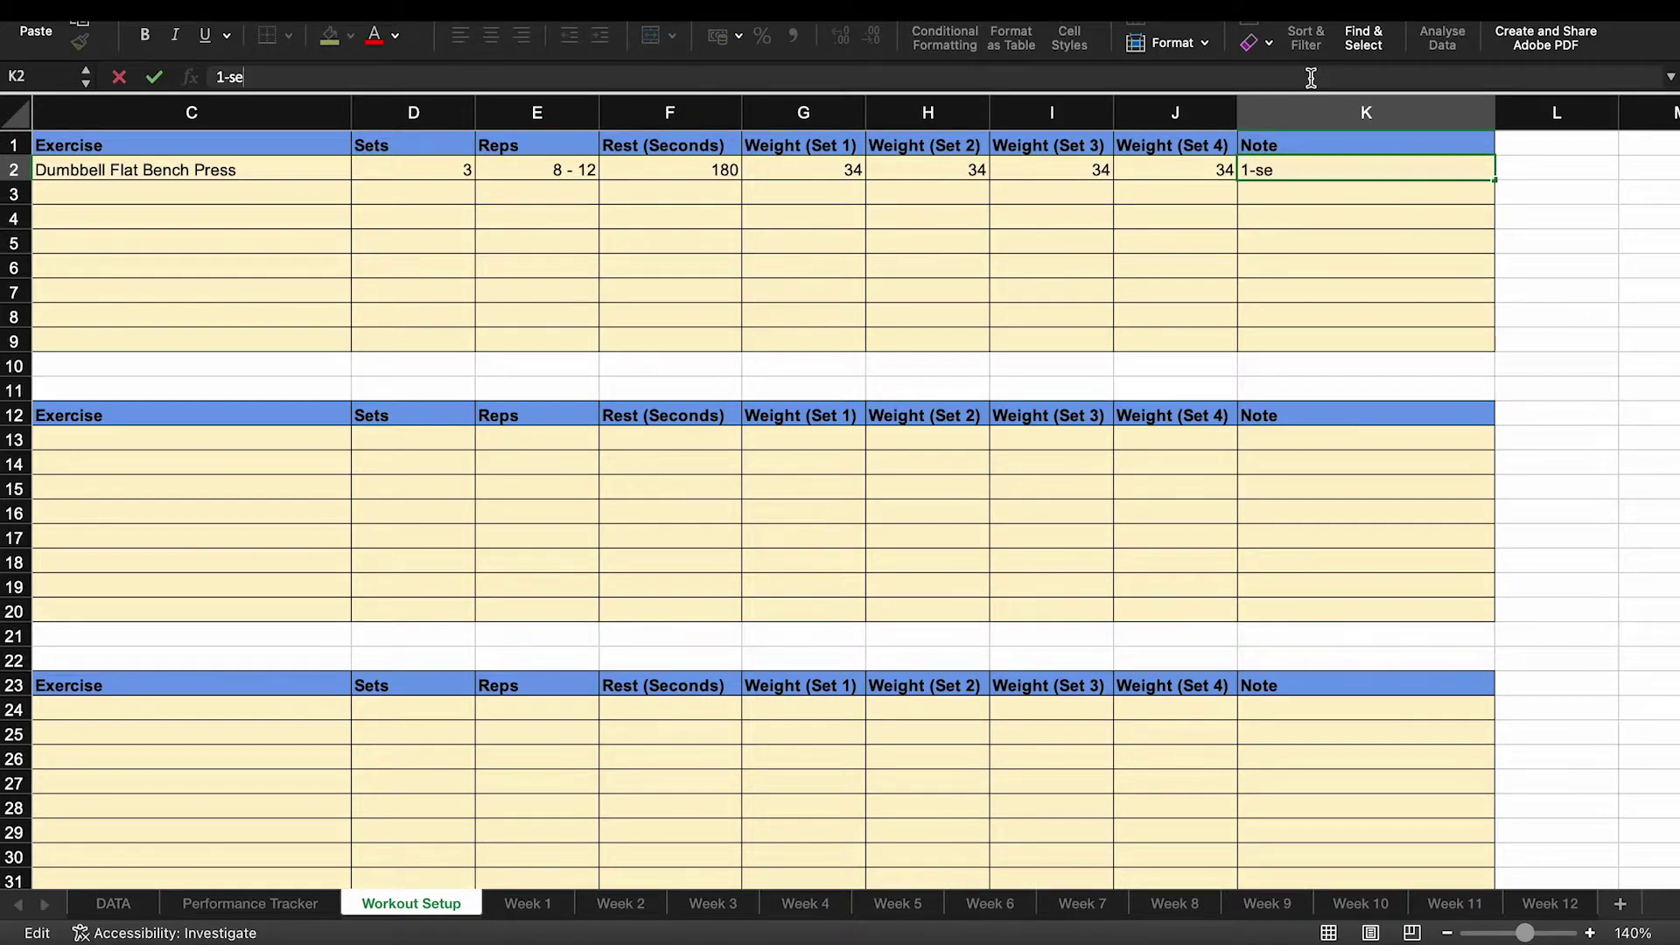
type("cond paude at the tottom")
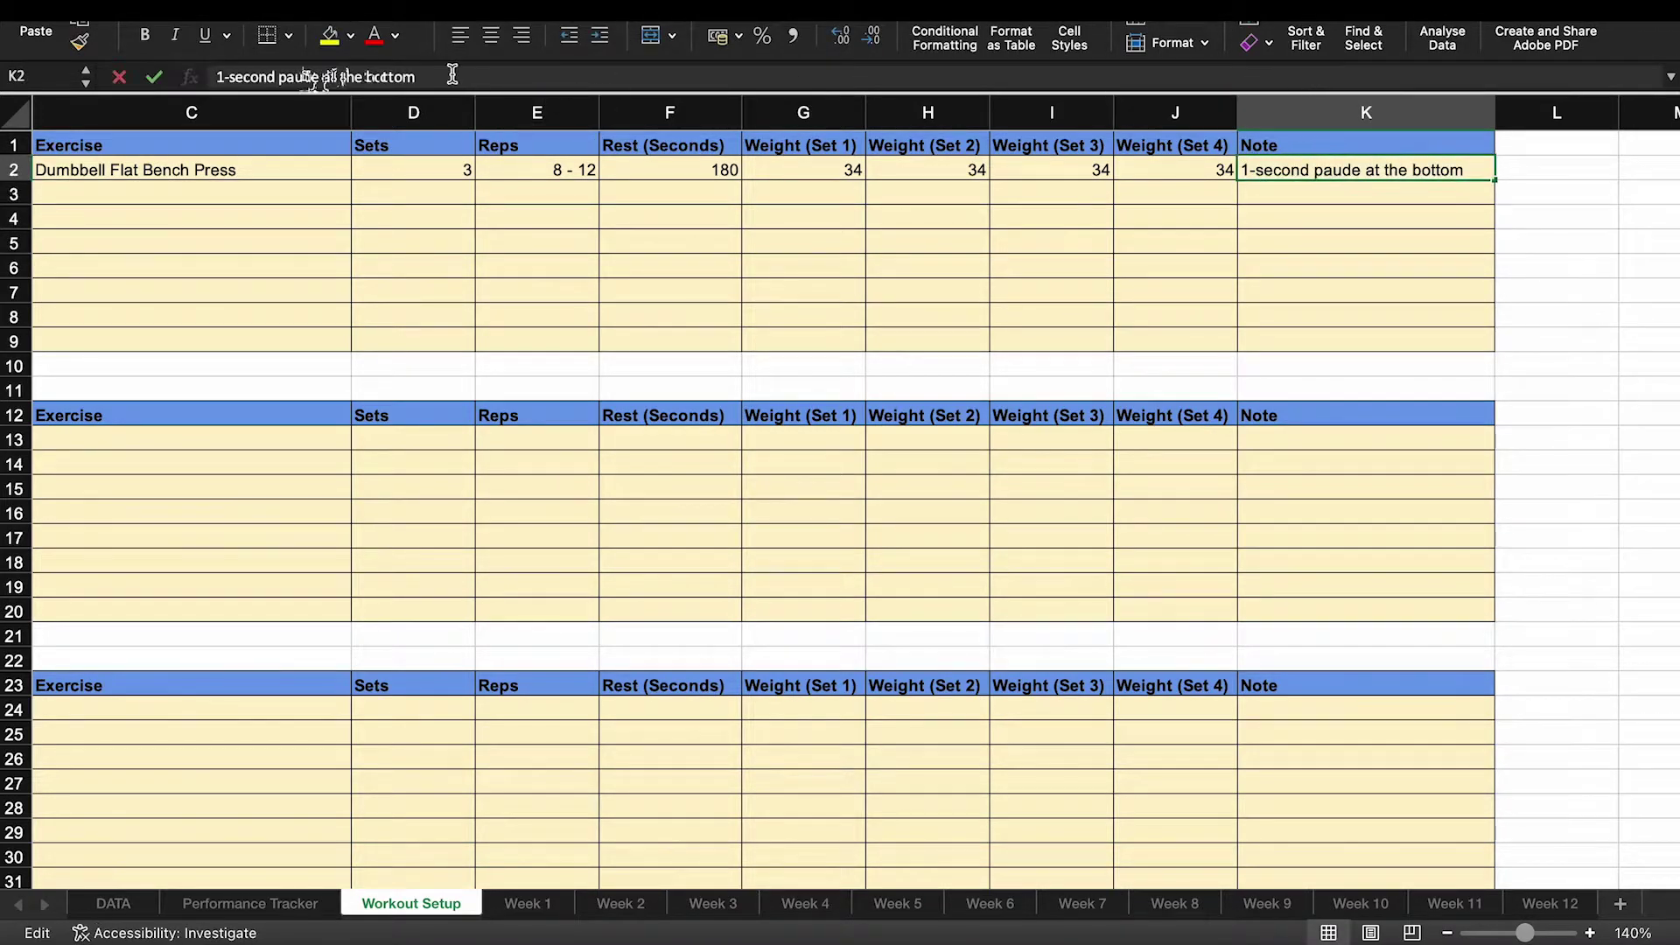
left_click(426, 76)
key("super+a")
key("BackSpace")
type("1-second pause a")
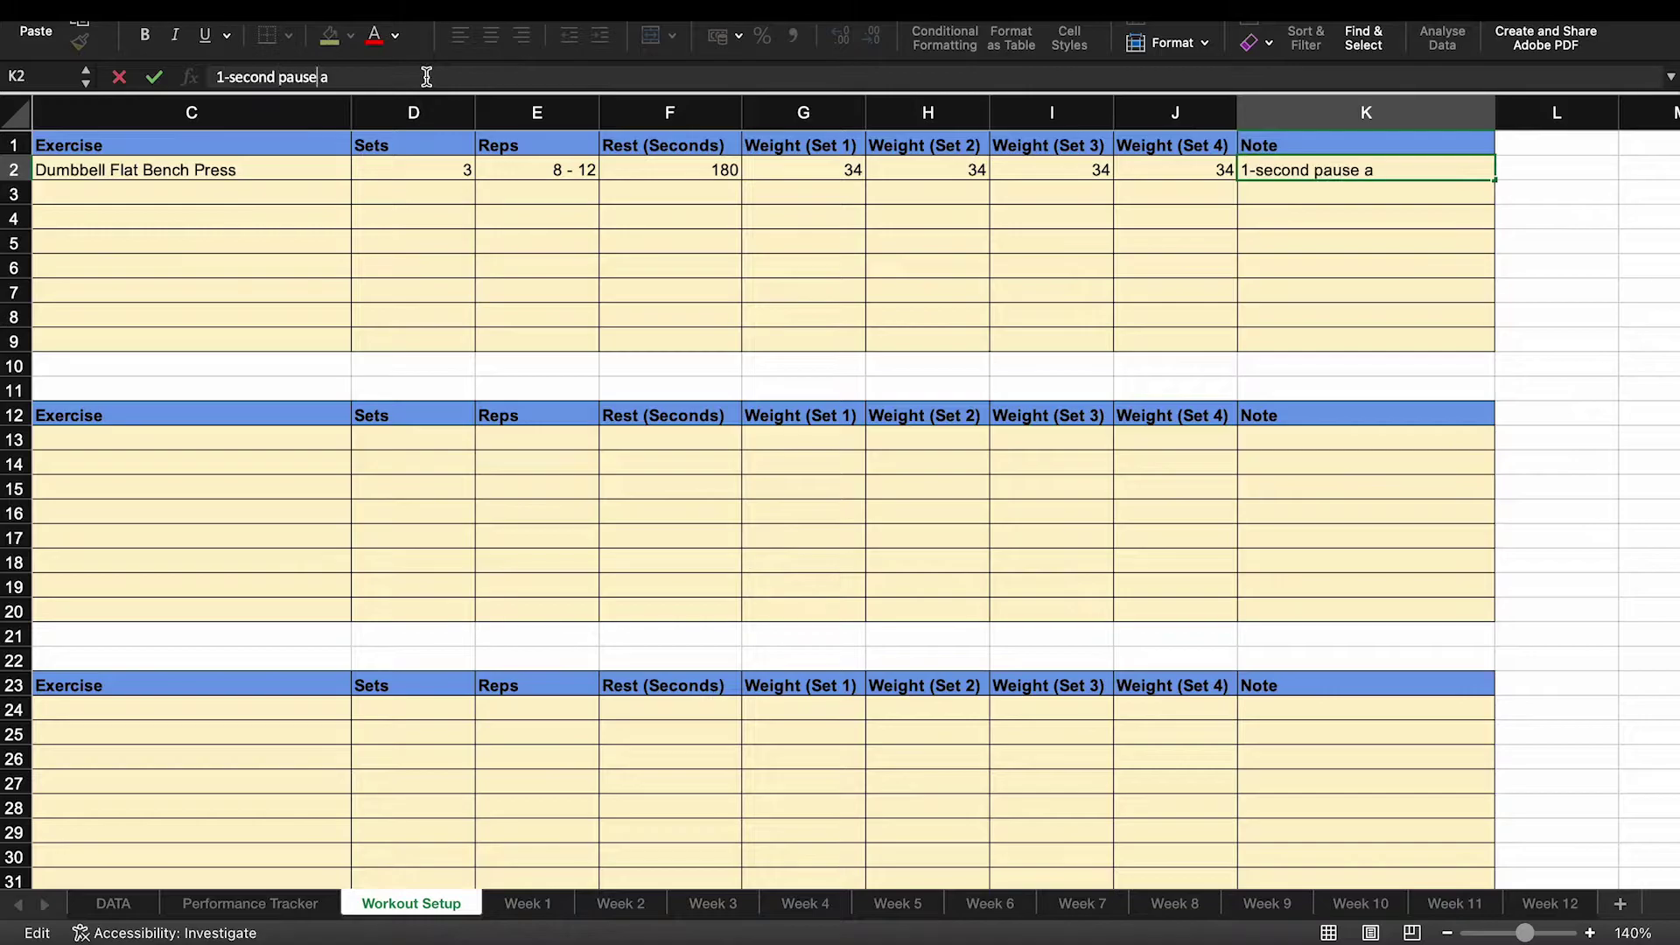
type("t the bottom")
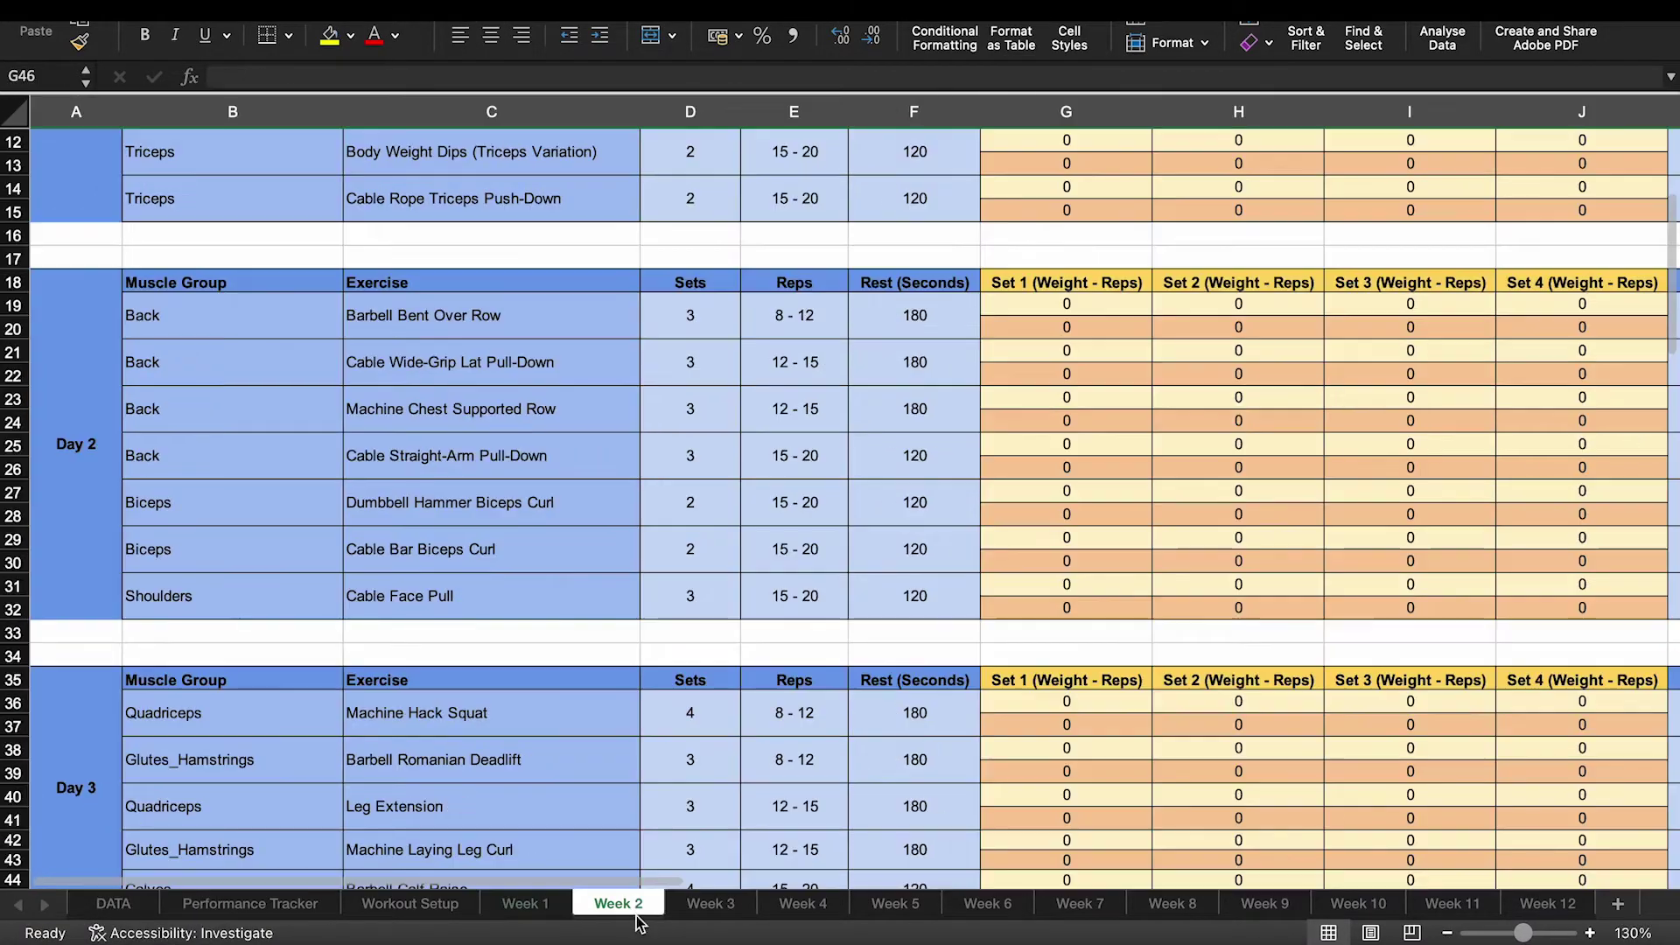
scroll(656, 749, "up", 3)
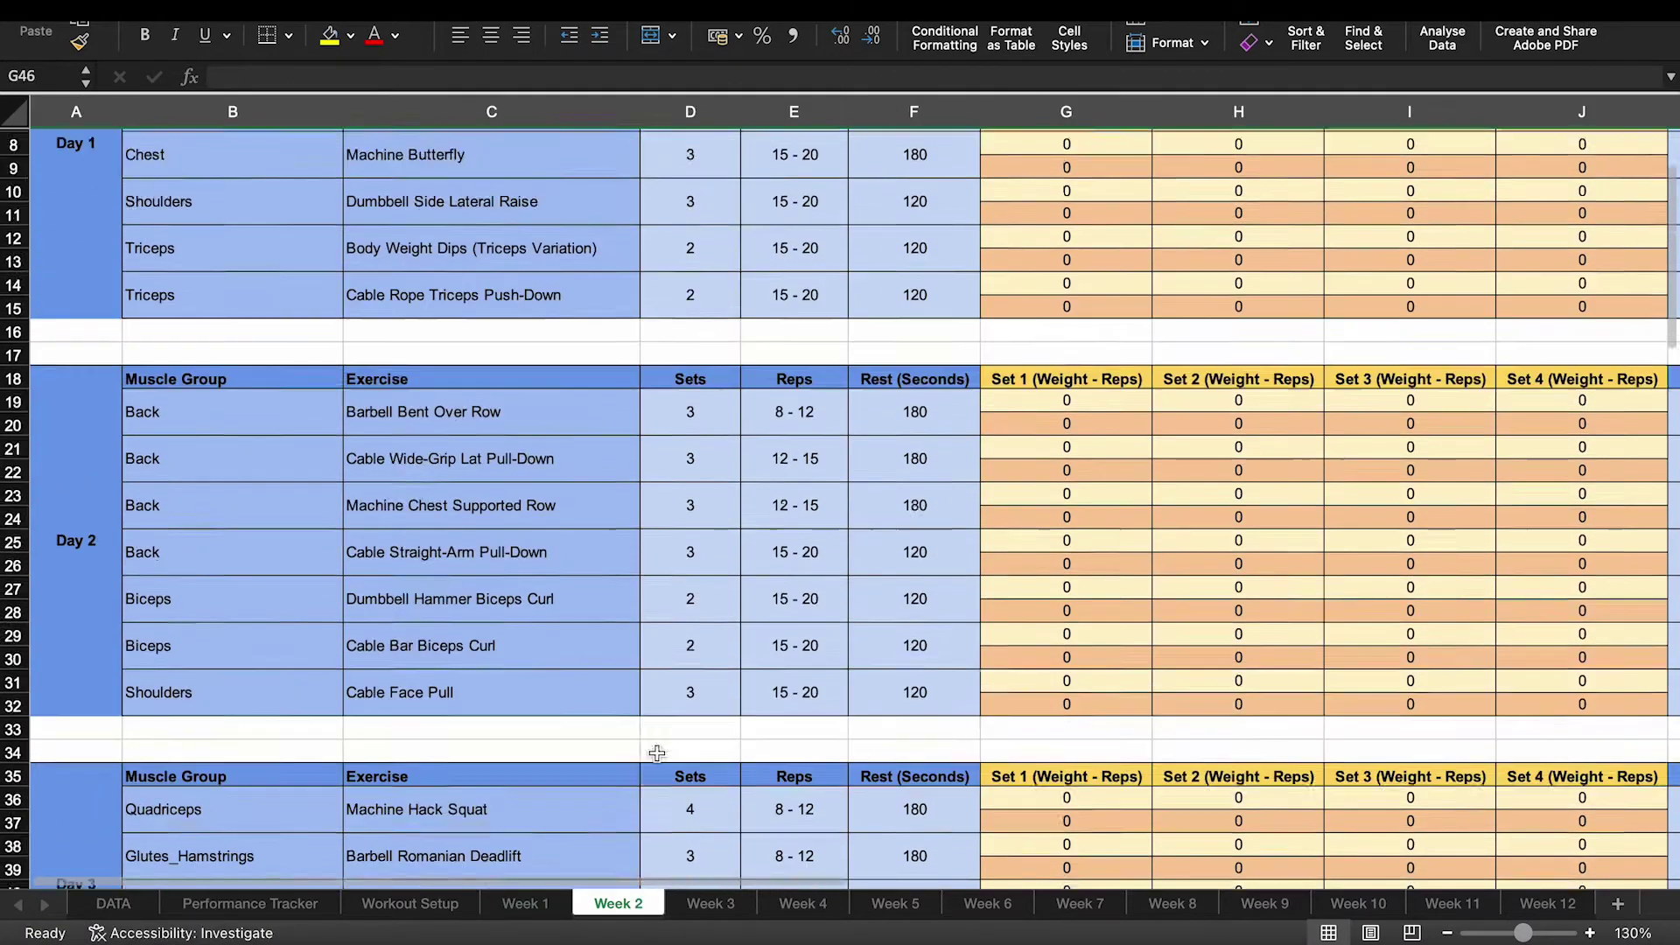
scroll(645, 749, "up", 5)
scroll(1182, 866, "up", 1)
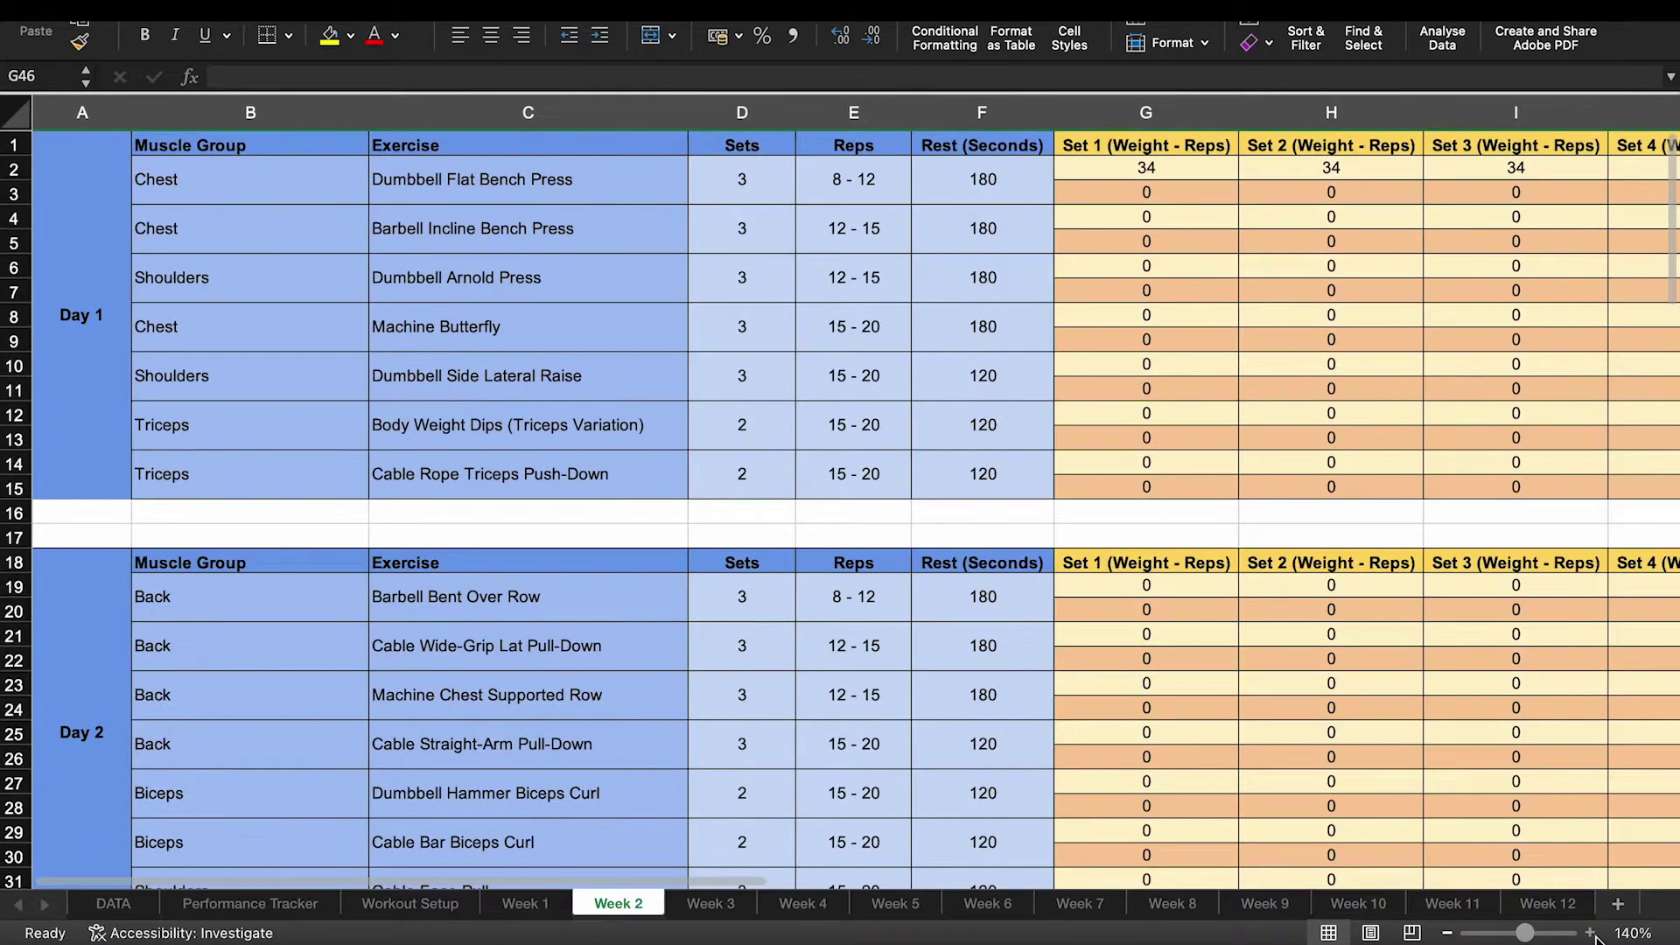
scroll(851, 846, "up", 1)
left_click(742, 906)
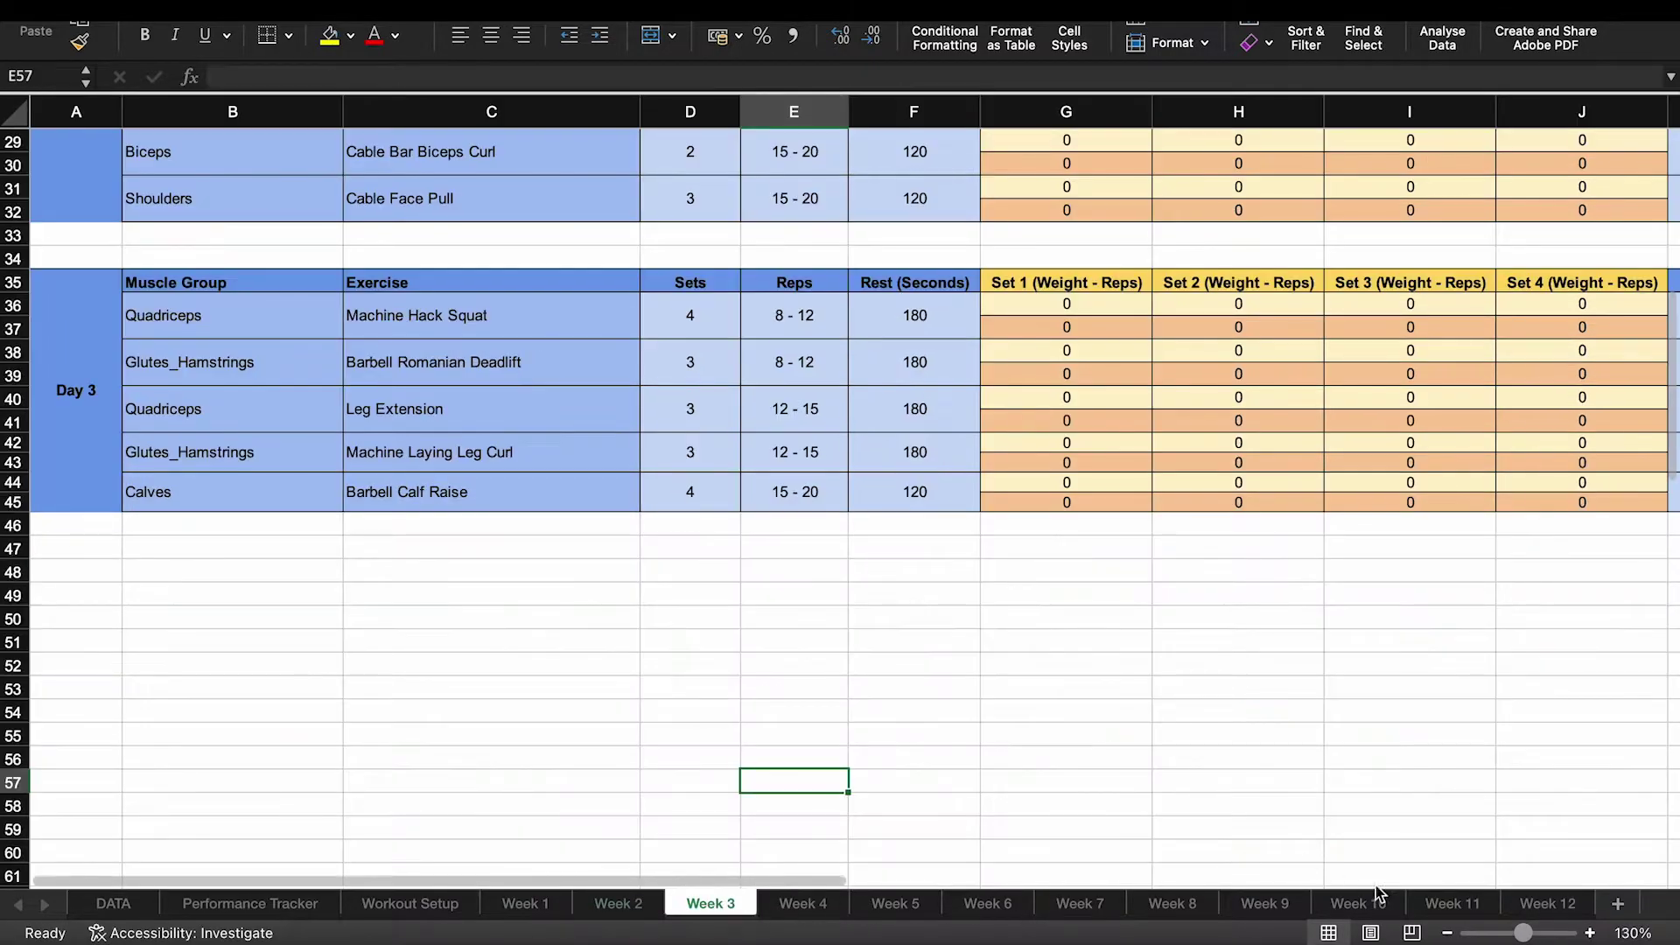
left_click(1589, 933)
scroll(893, 578, "up", 5)
scroll(893, 577, "up", 6)
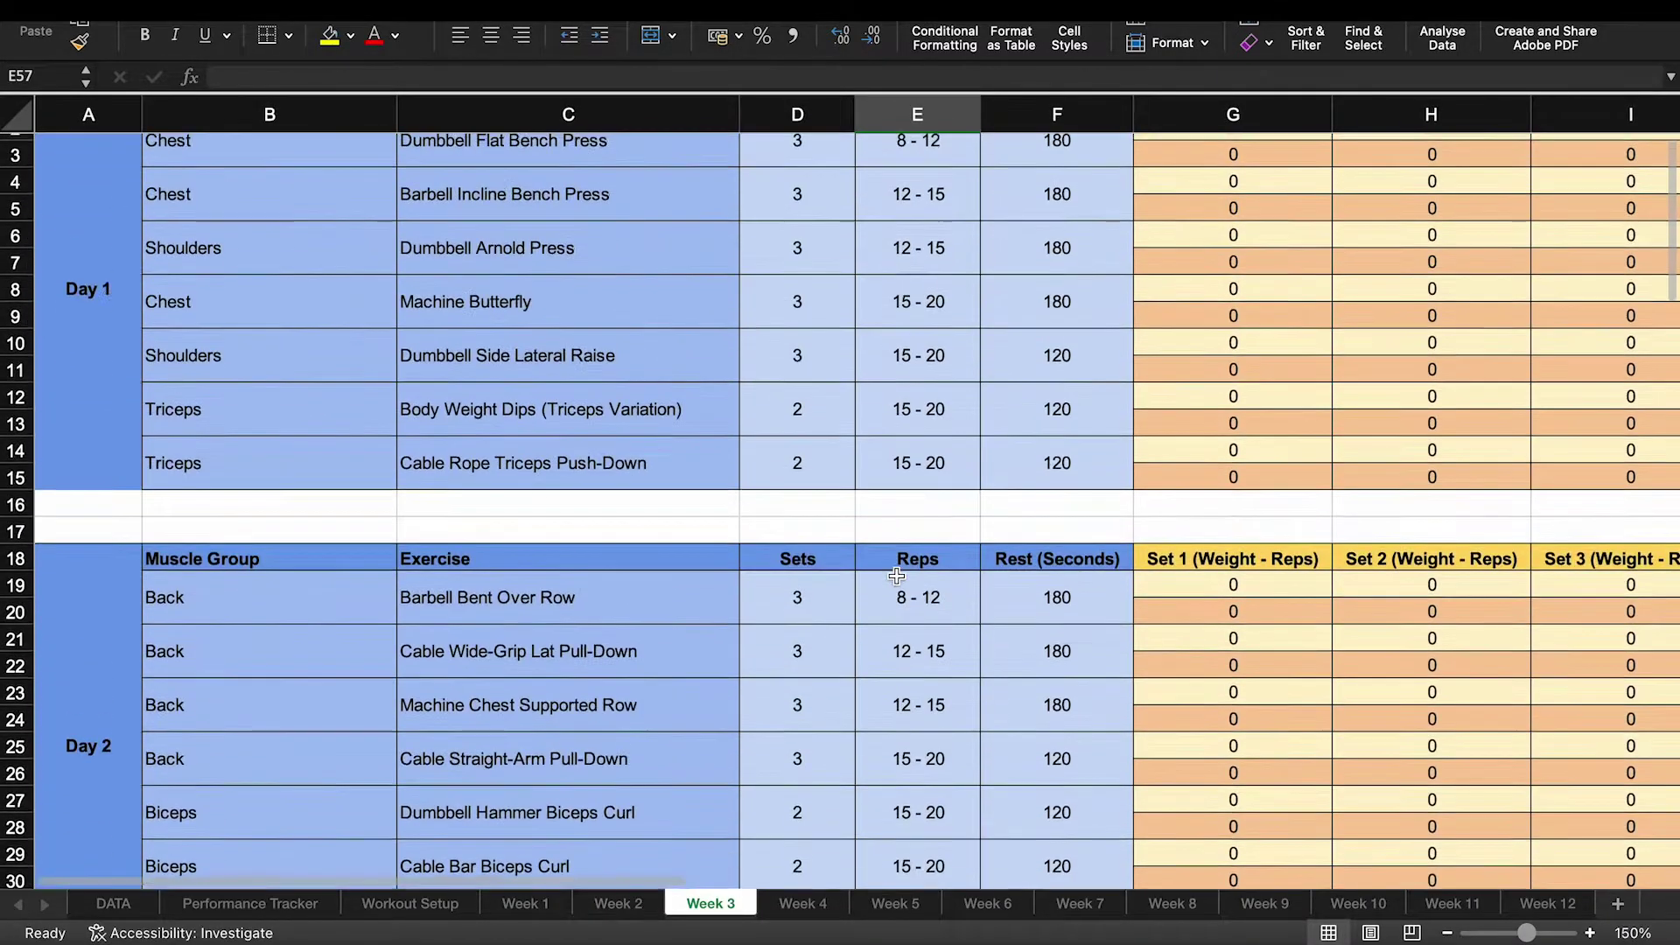
left_click(805, 903)
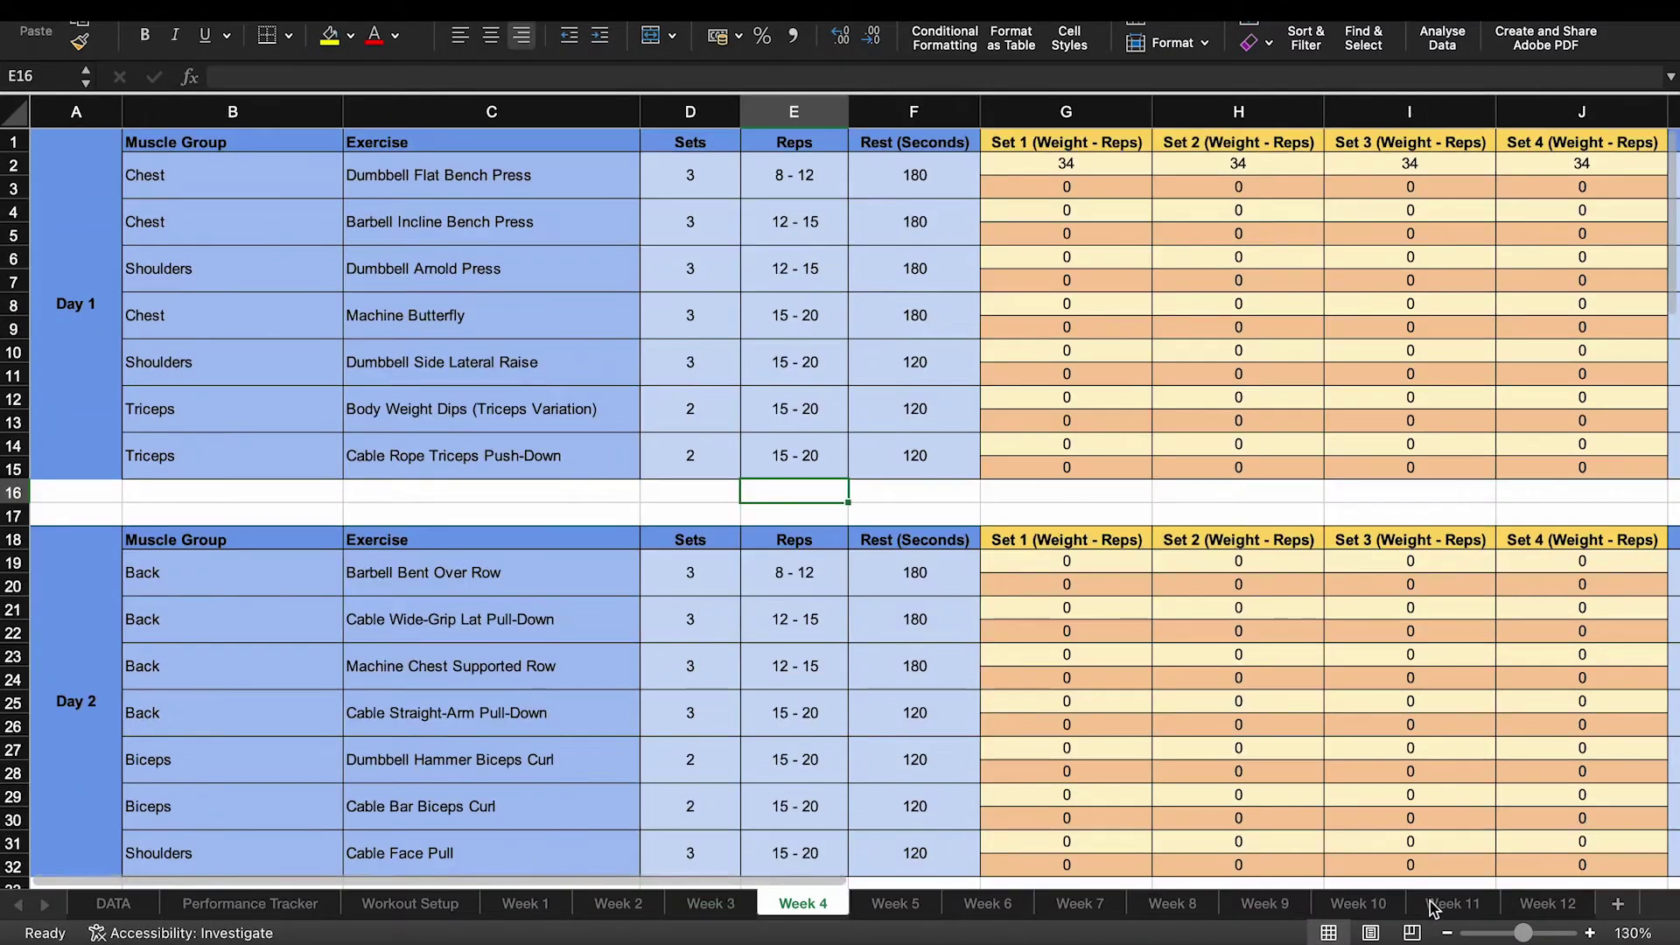
left_click(1590, 933)
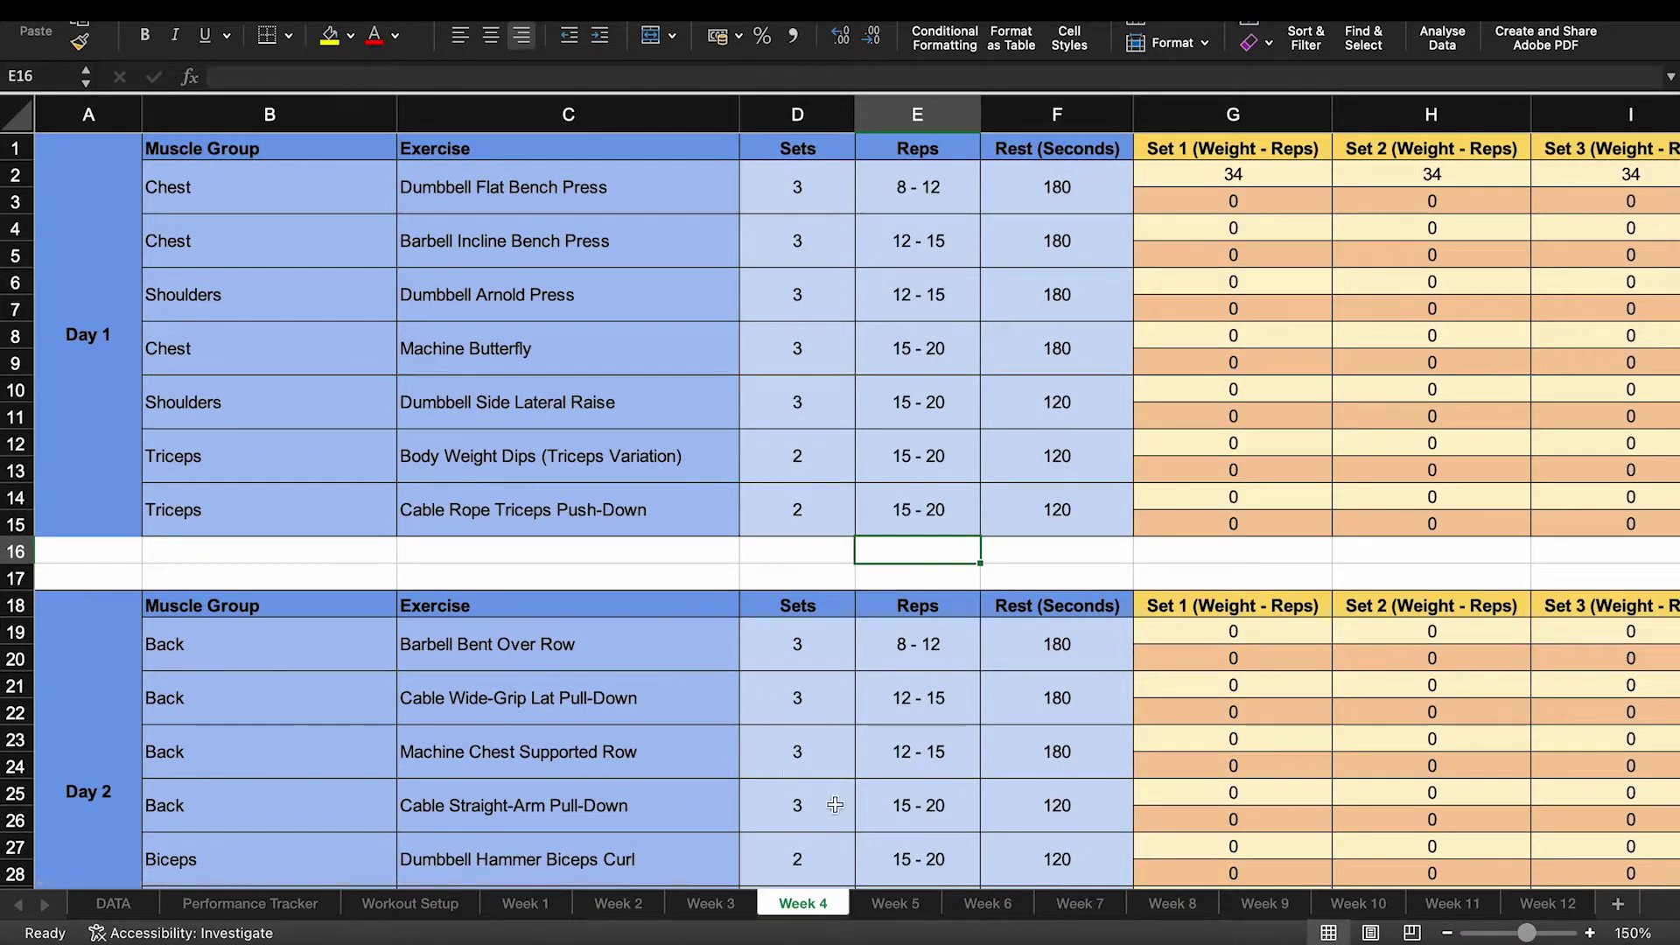
left_click(525, 903)
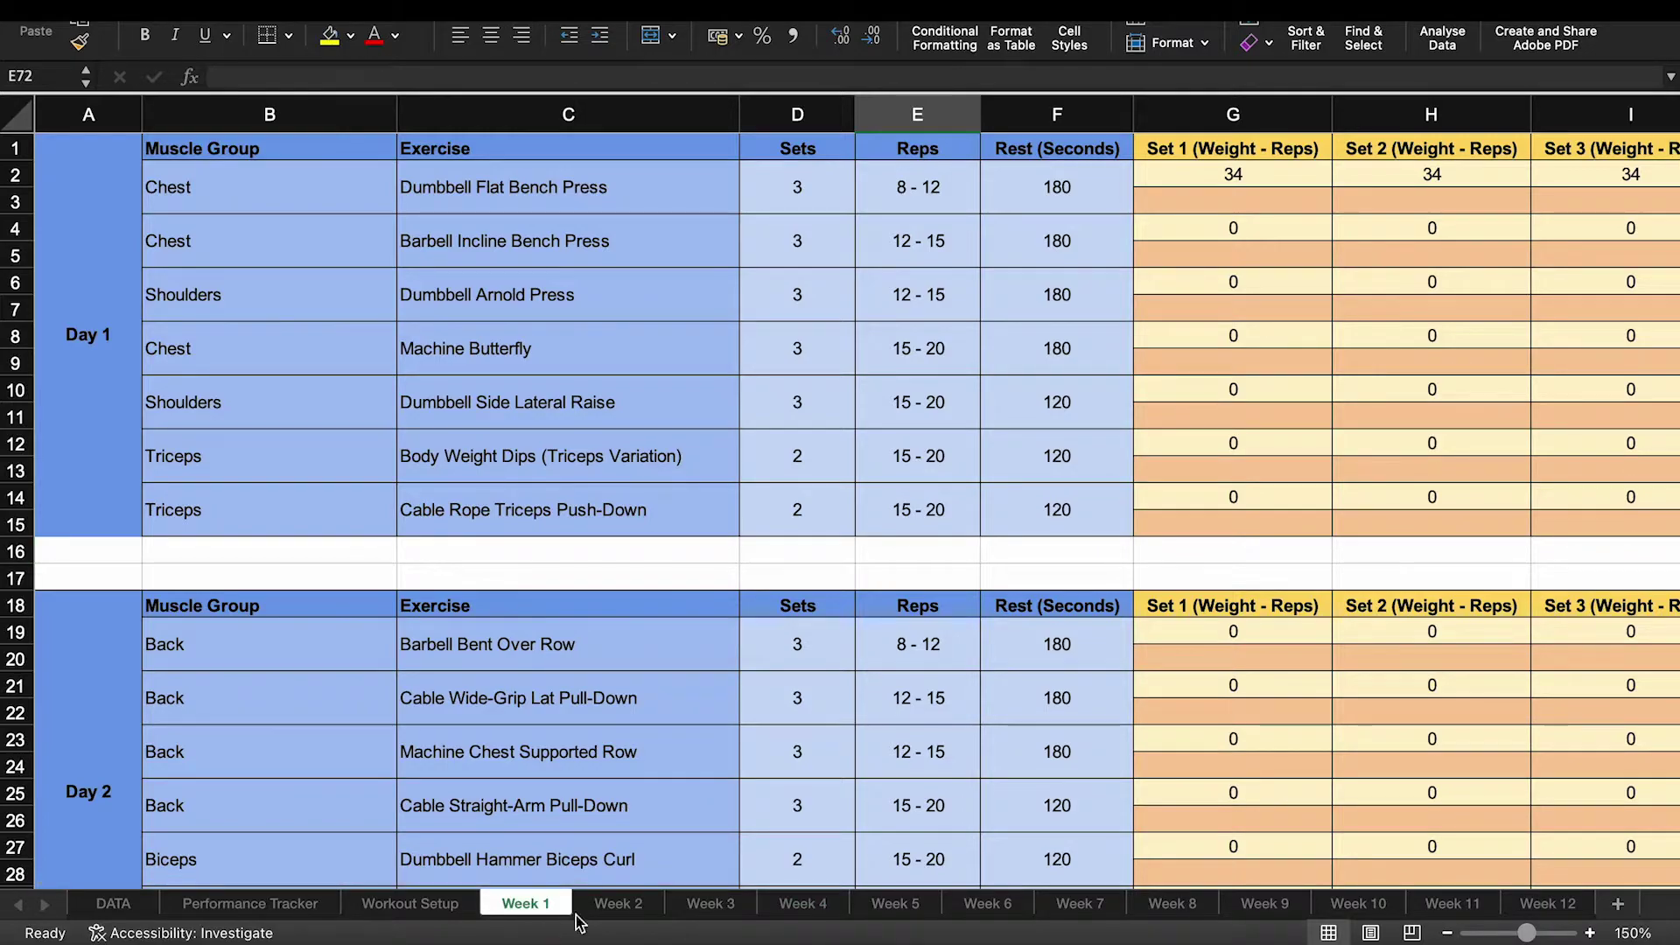
Log 10 reps for all three Week 1 flat bench sets and clear the set 4 weight.
left_click(1255, 199)
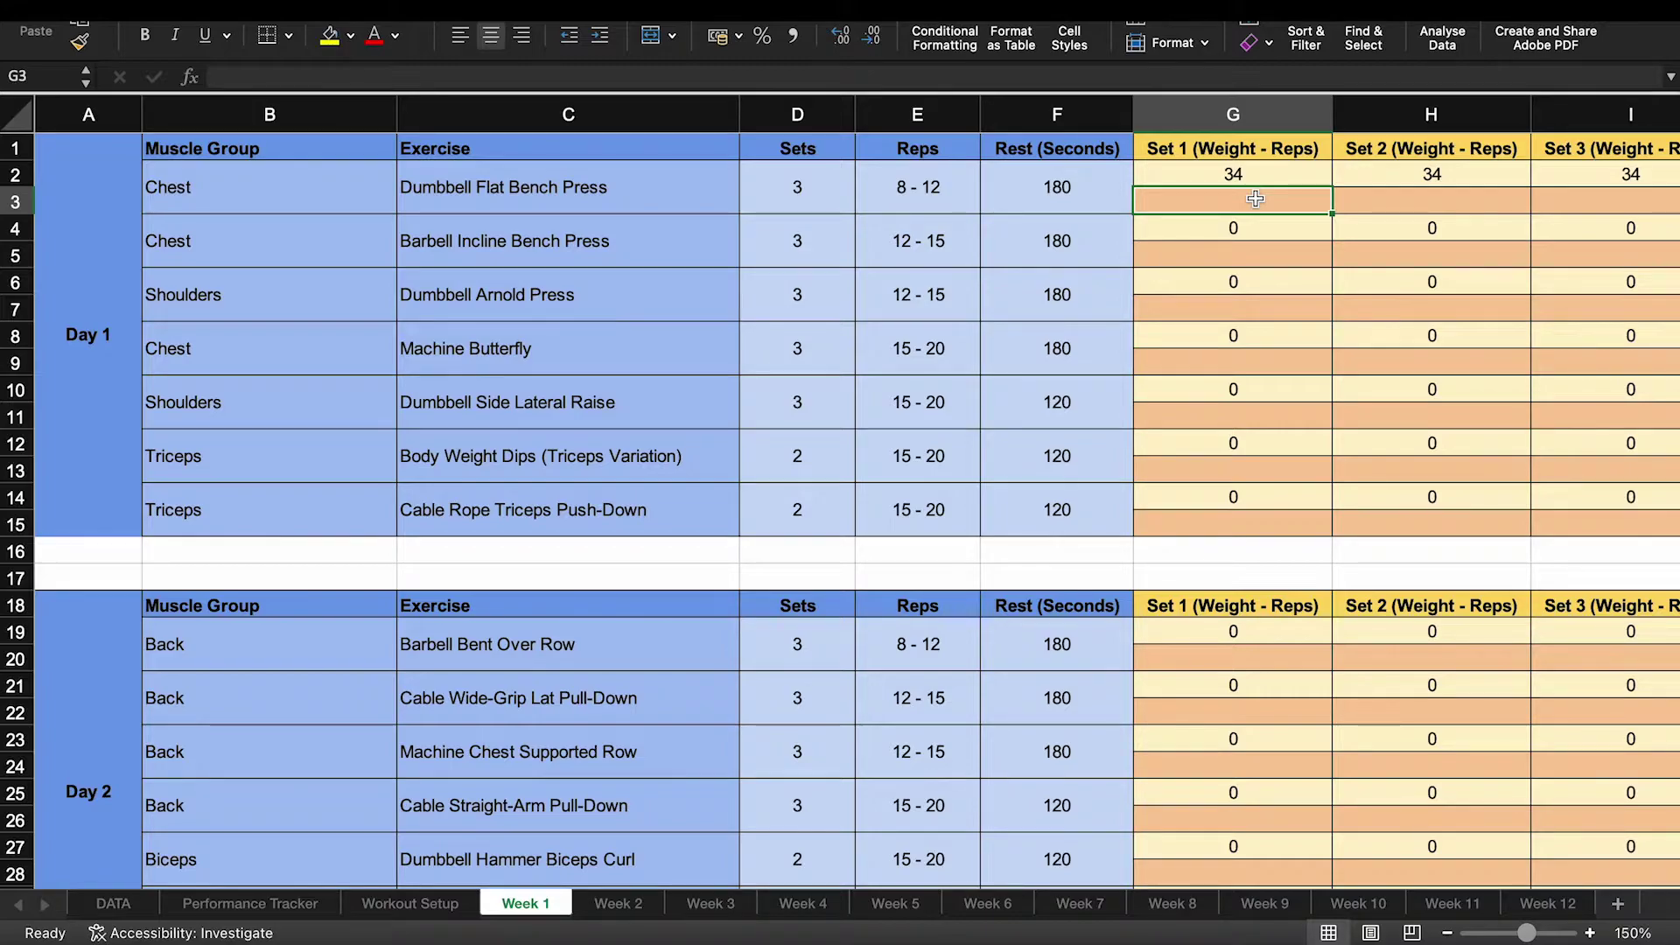
type("10")
key("Return")
key("Up")
key("Right")
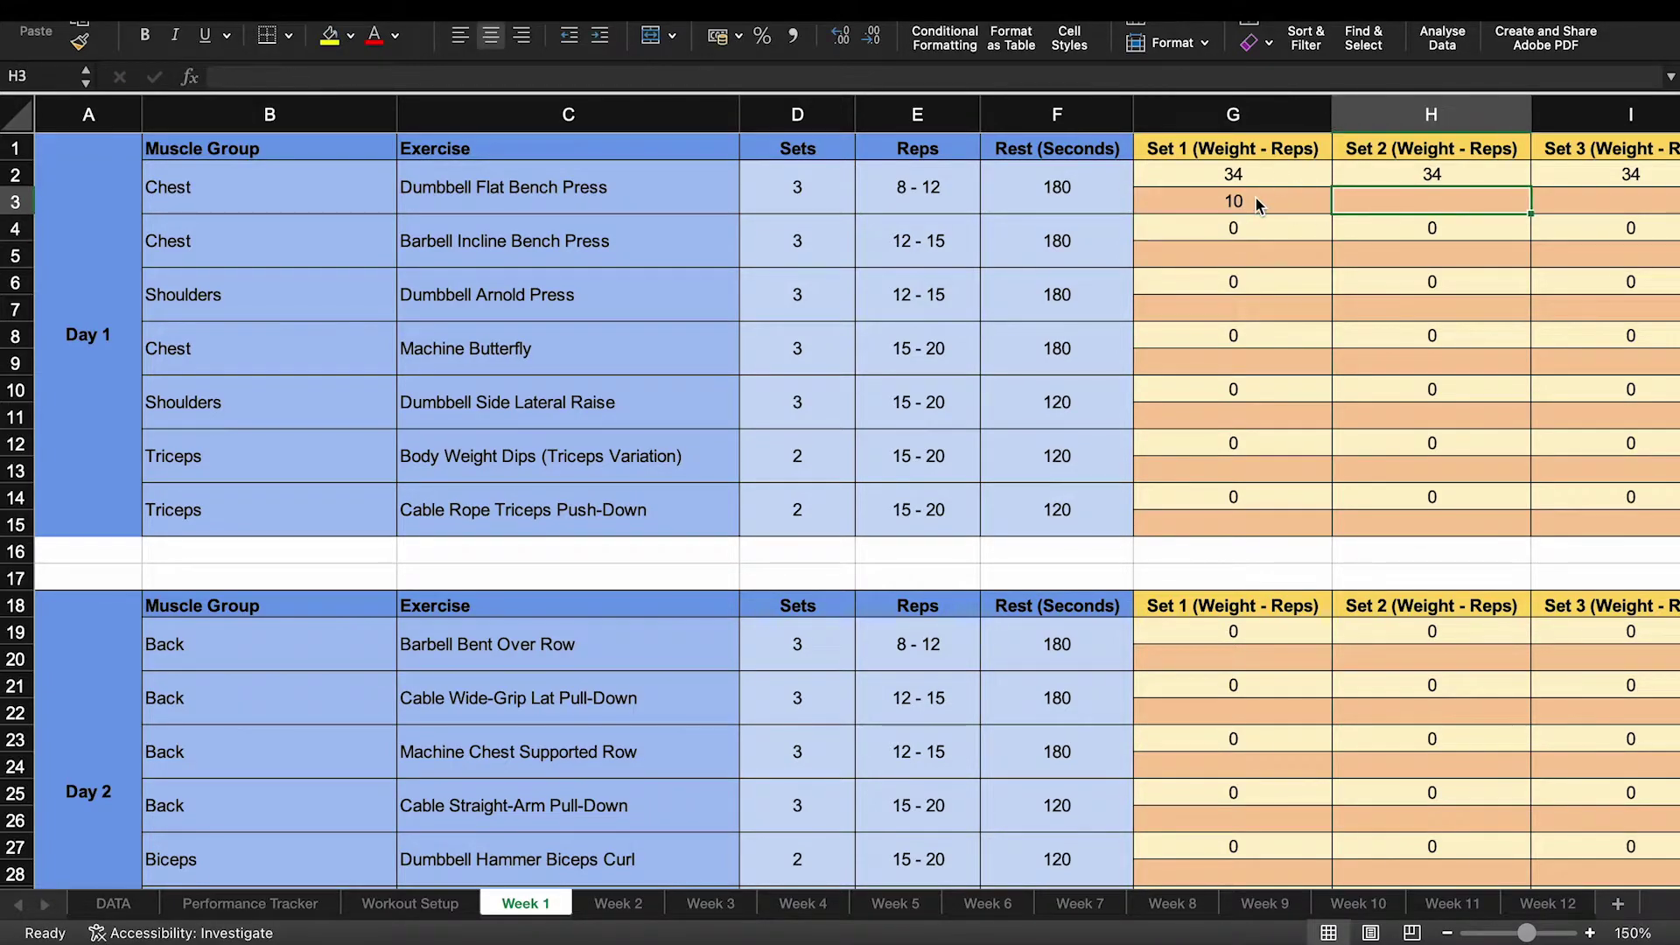
type("10")
key("Right")
type("10")
key("Up")
key("Right")
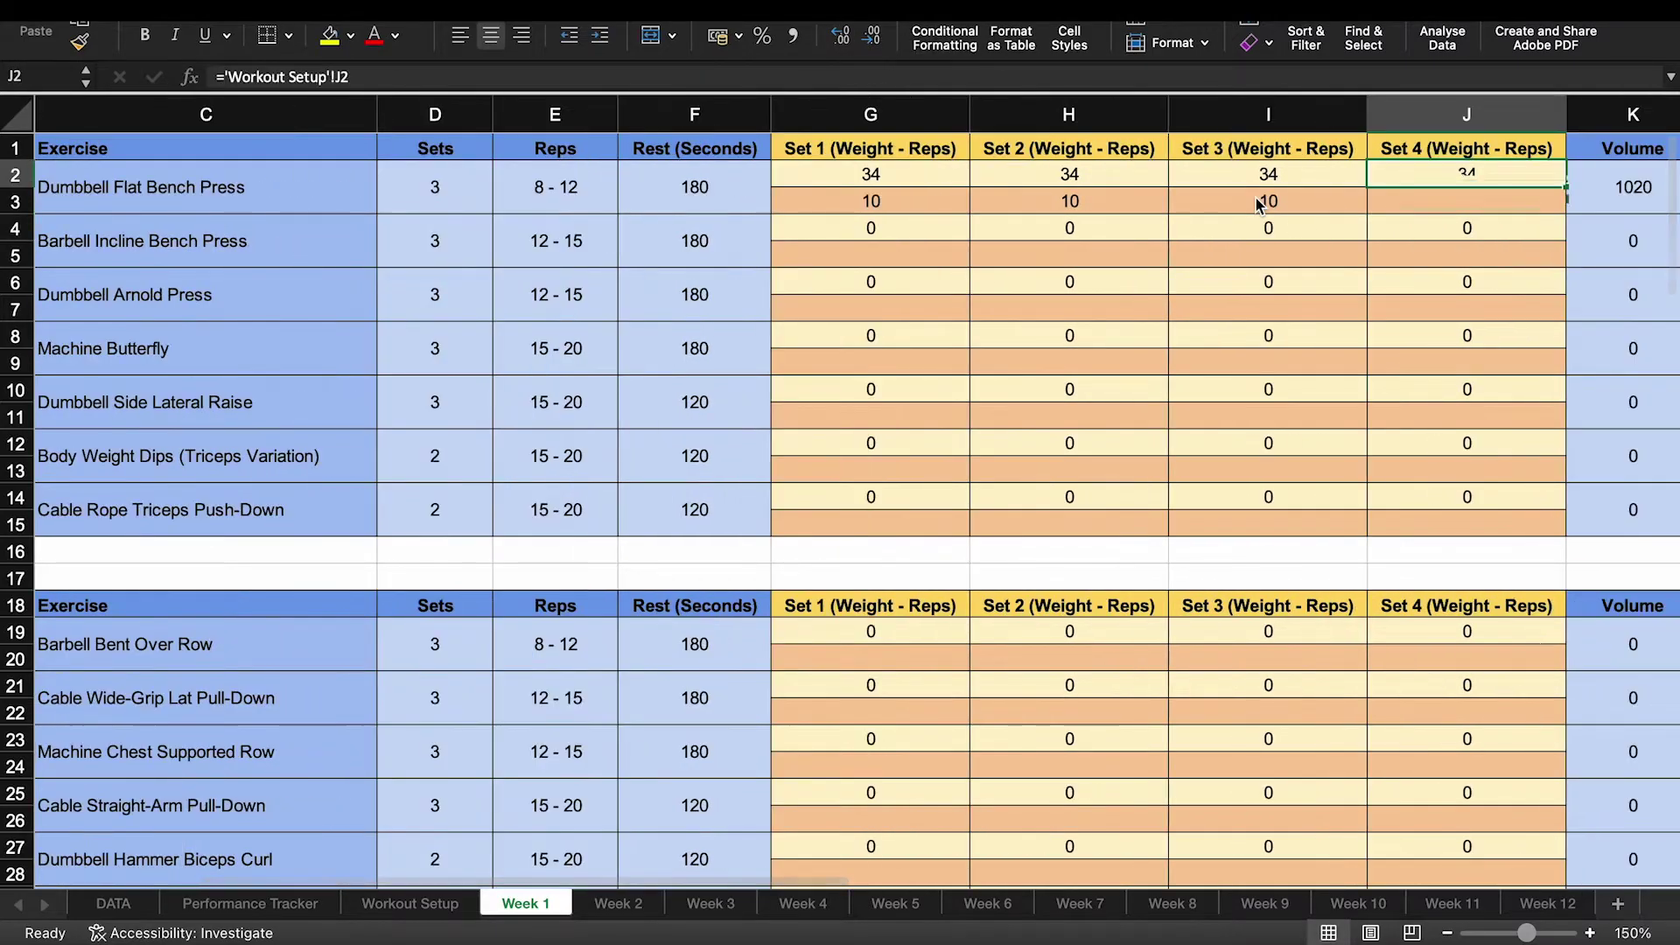
key("Delete")
key("Down")
key("Left")
key("Left")
key("Left")
key("Down")
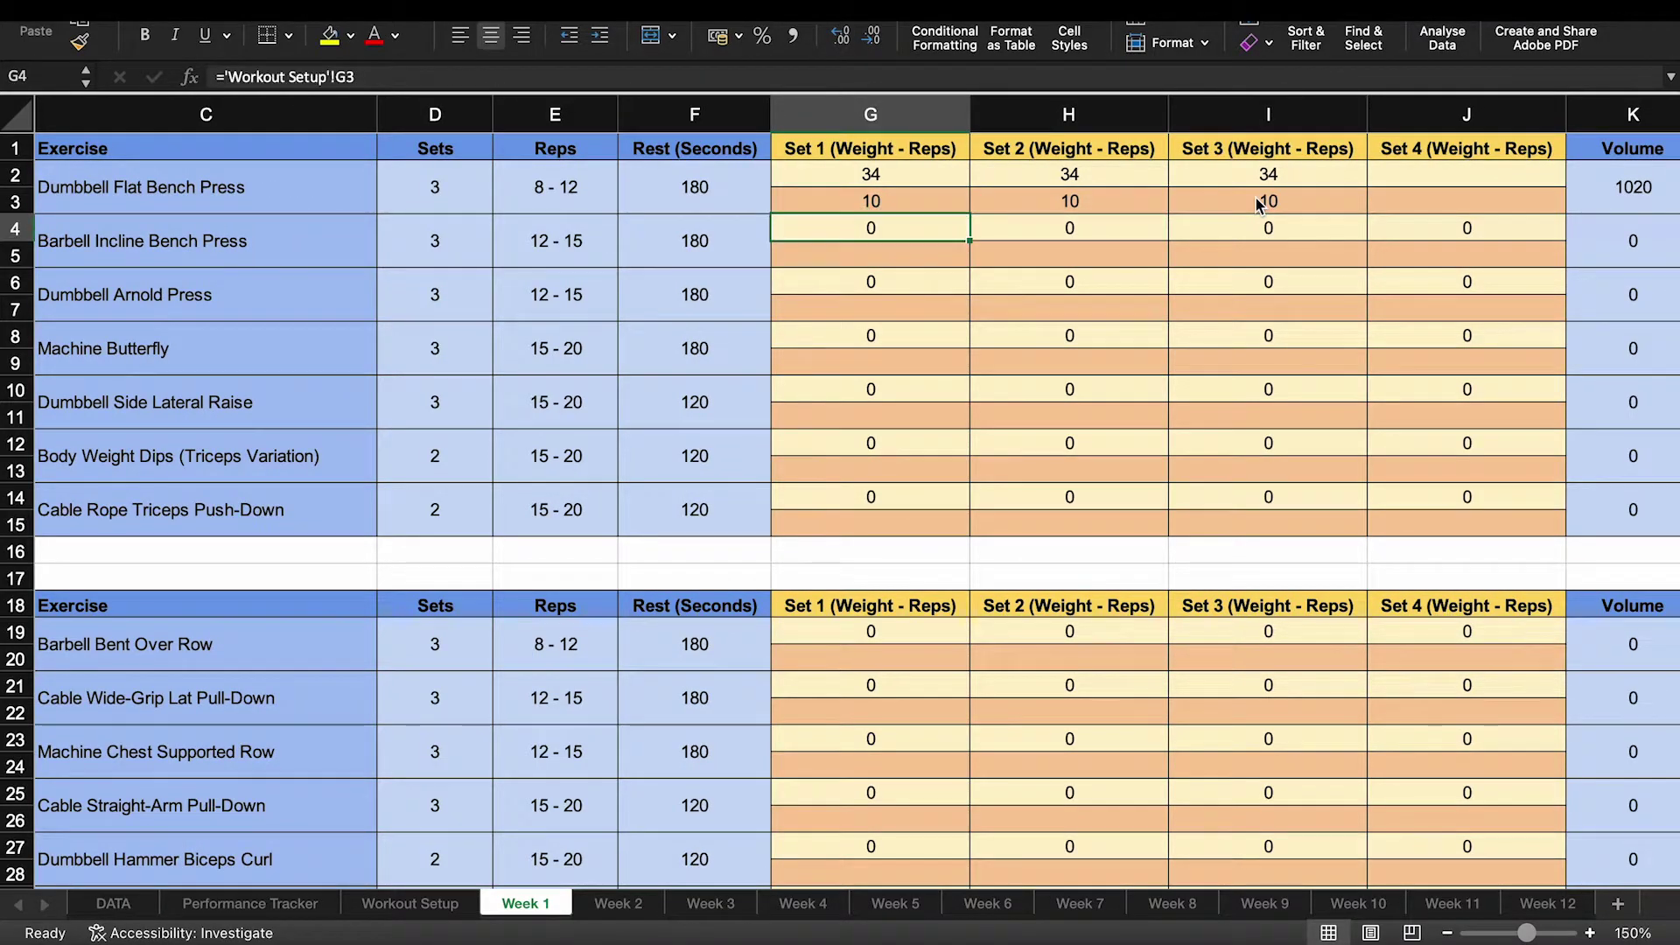
Set the incline press weights to 60 and clear its unused set 4 weight.
left_click(1094, 81)
key("Escape")
type("60")
key("Tab")
left_click(1093, 82)
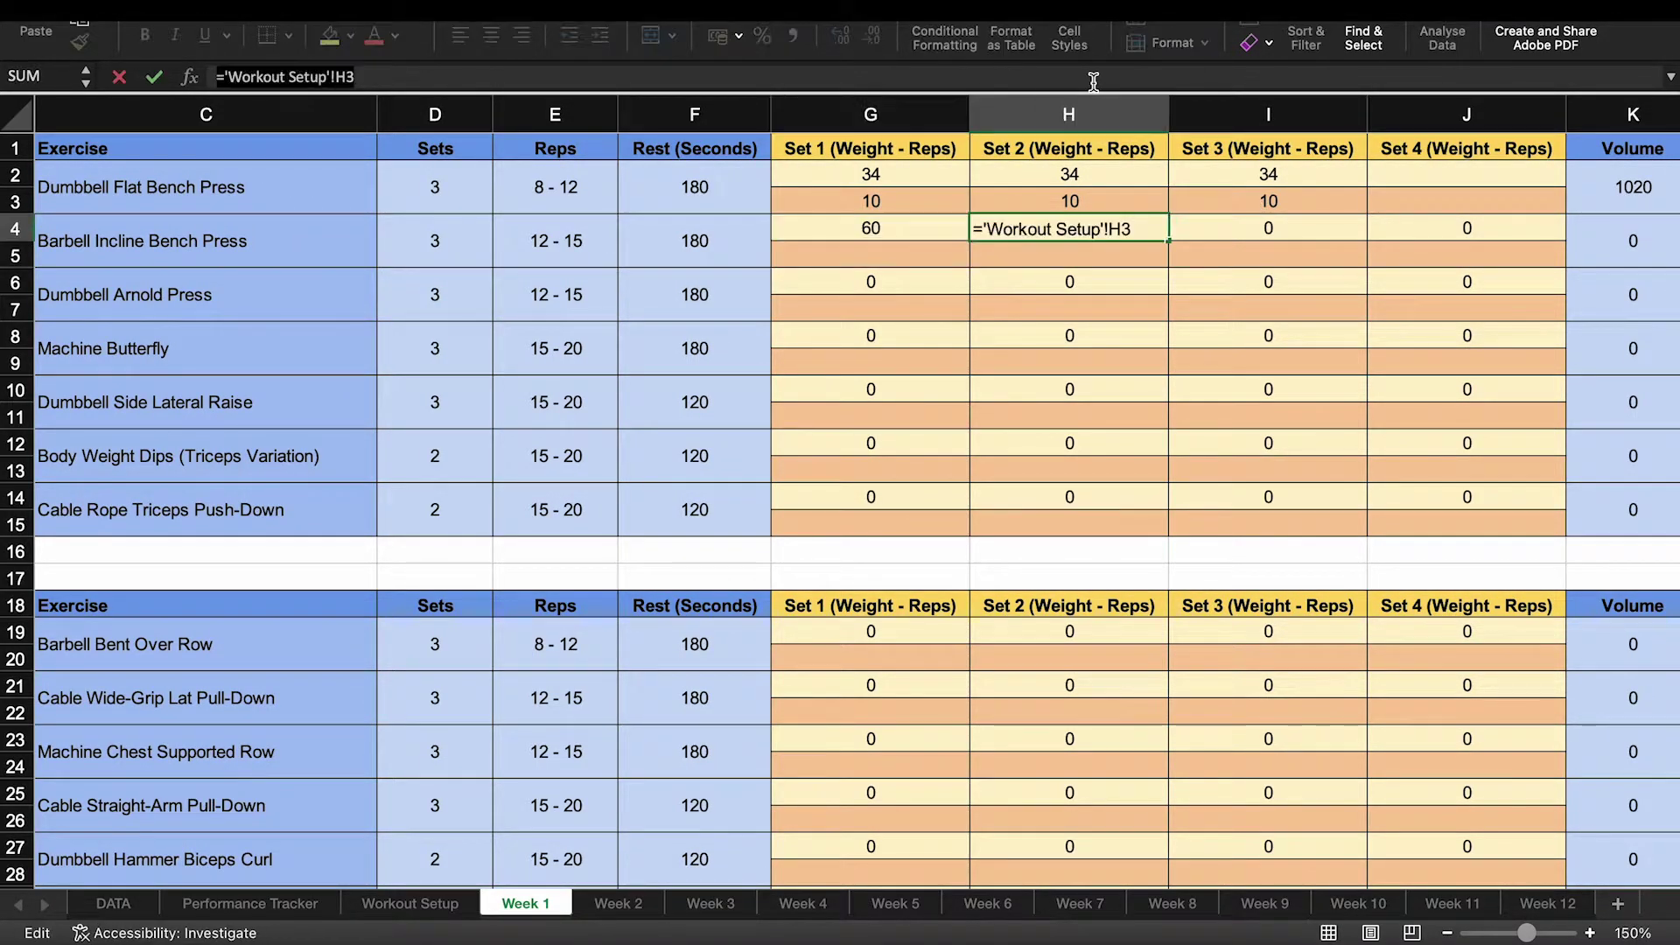
type("60")
key("Tab")
left_click(1094, 81)
type("60")
key("Tab")
key("Delete")
key("Return")
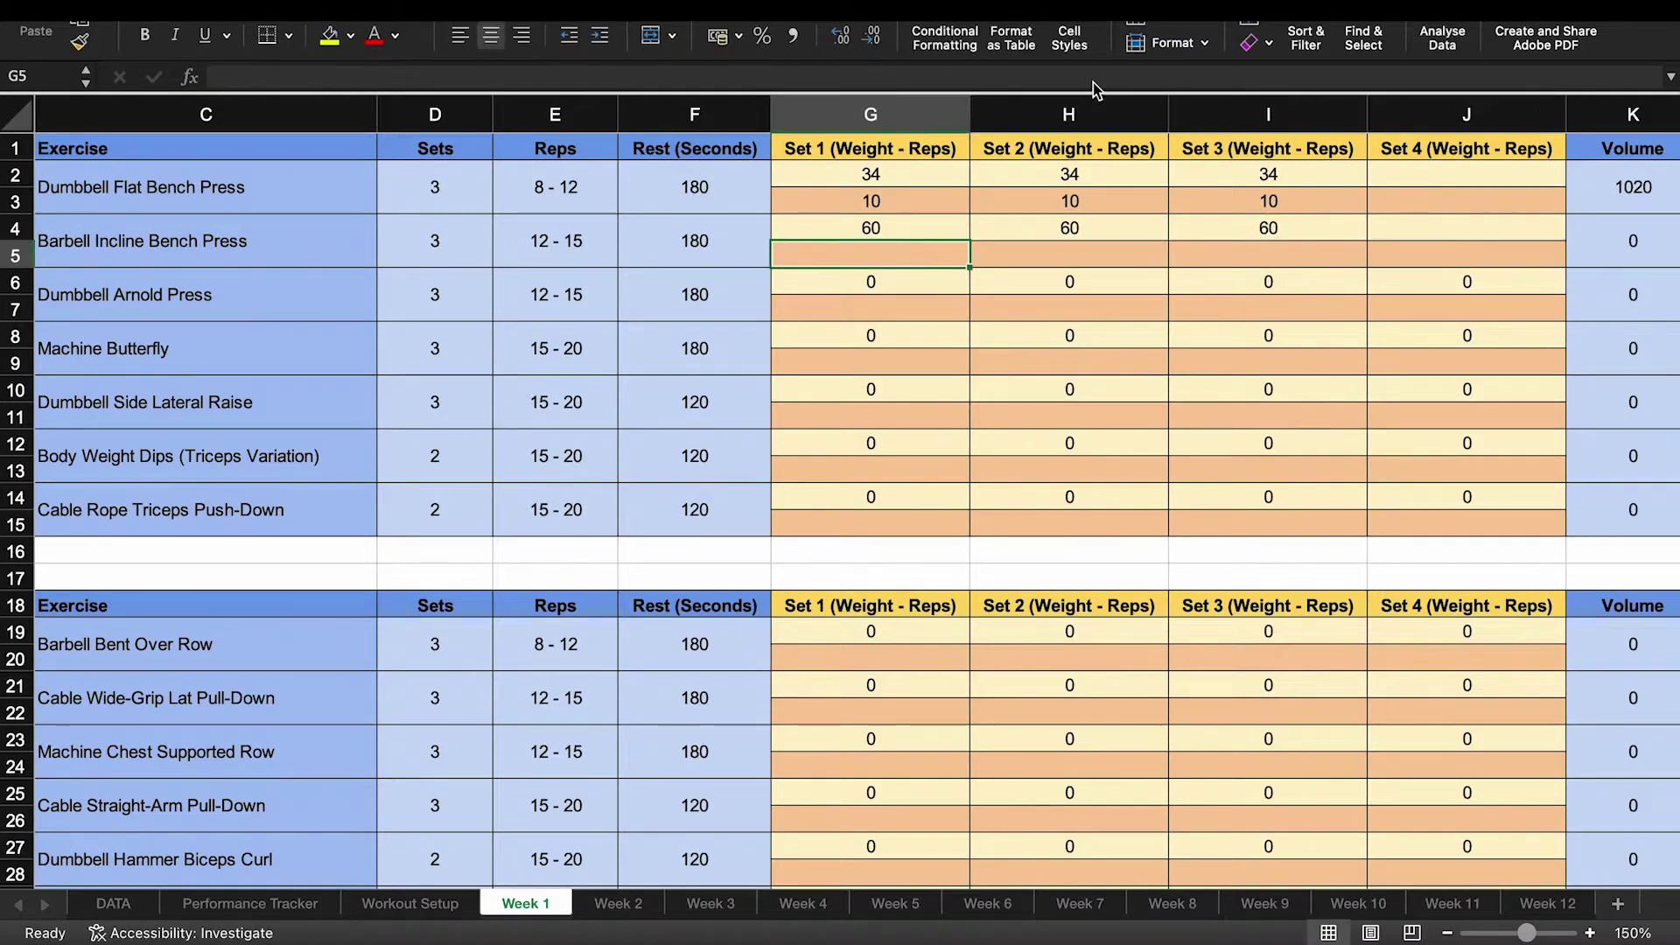
type("12")
Log incline press reps of 12, 13 and 12.
key("Tab")
type("13")
key("Tab")
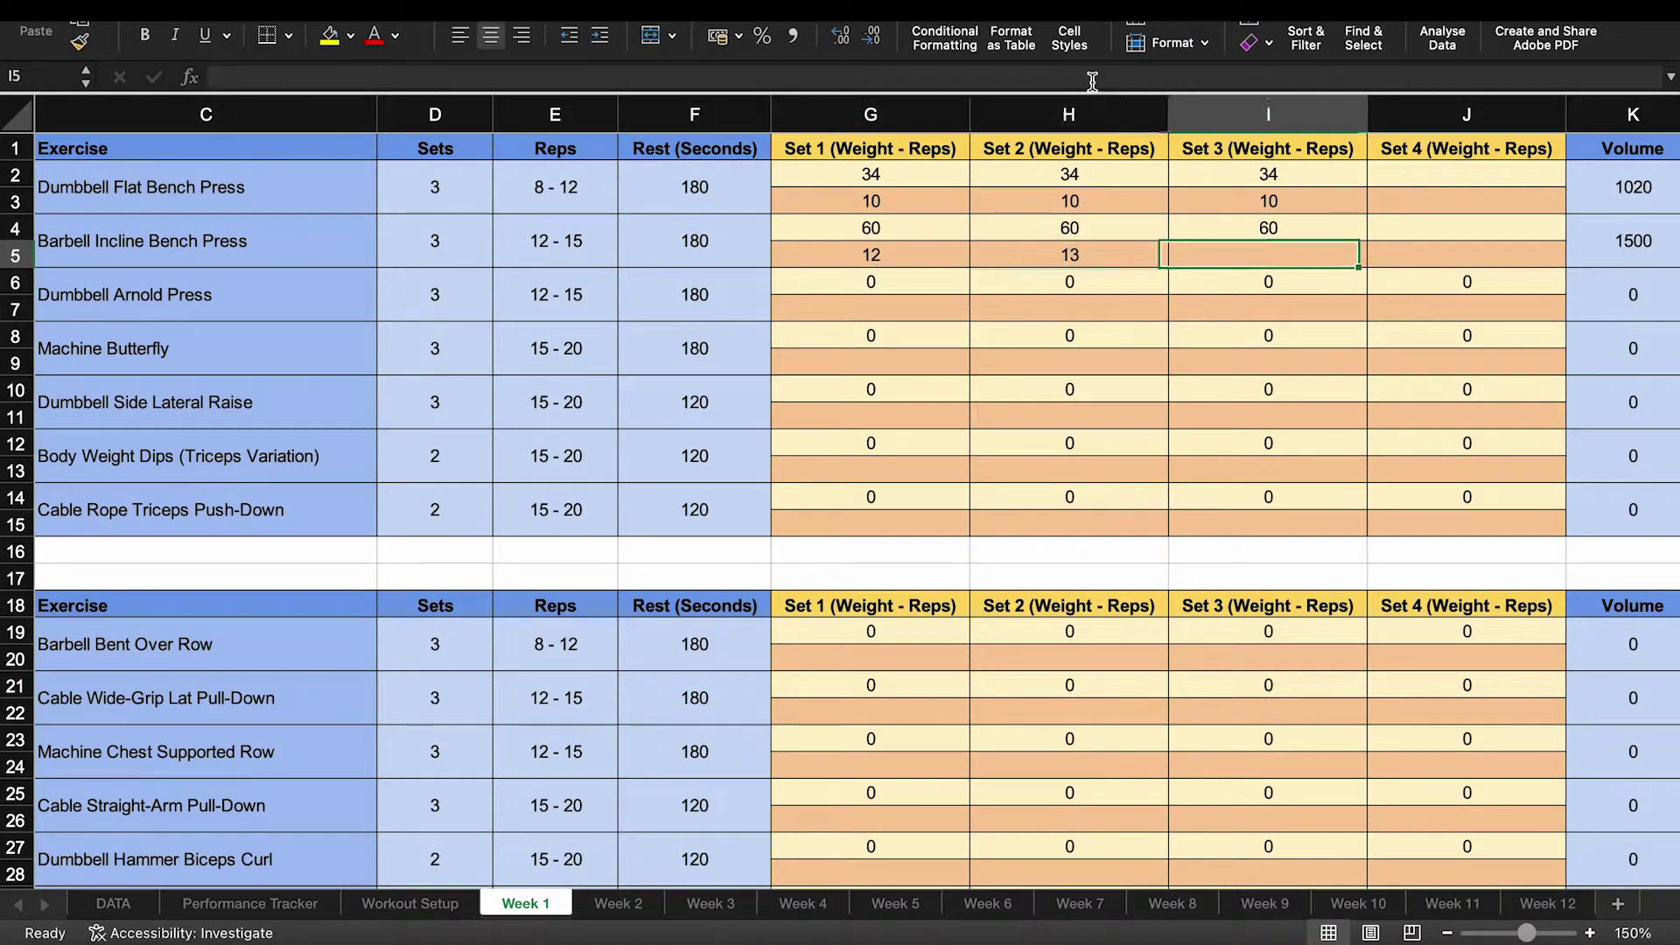
type("12")
key("Tab")
key("Return")
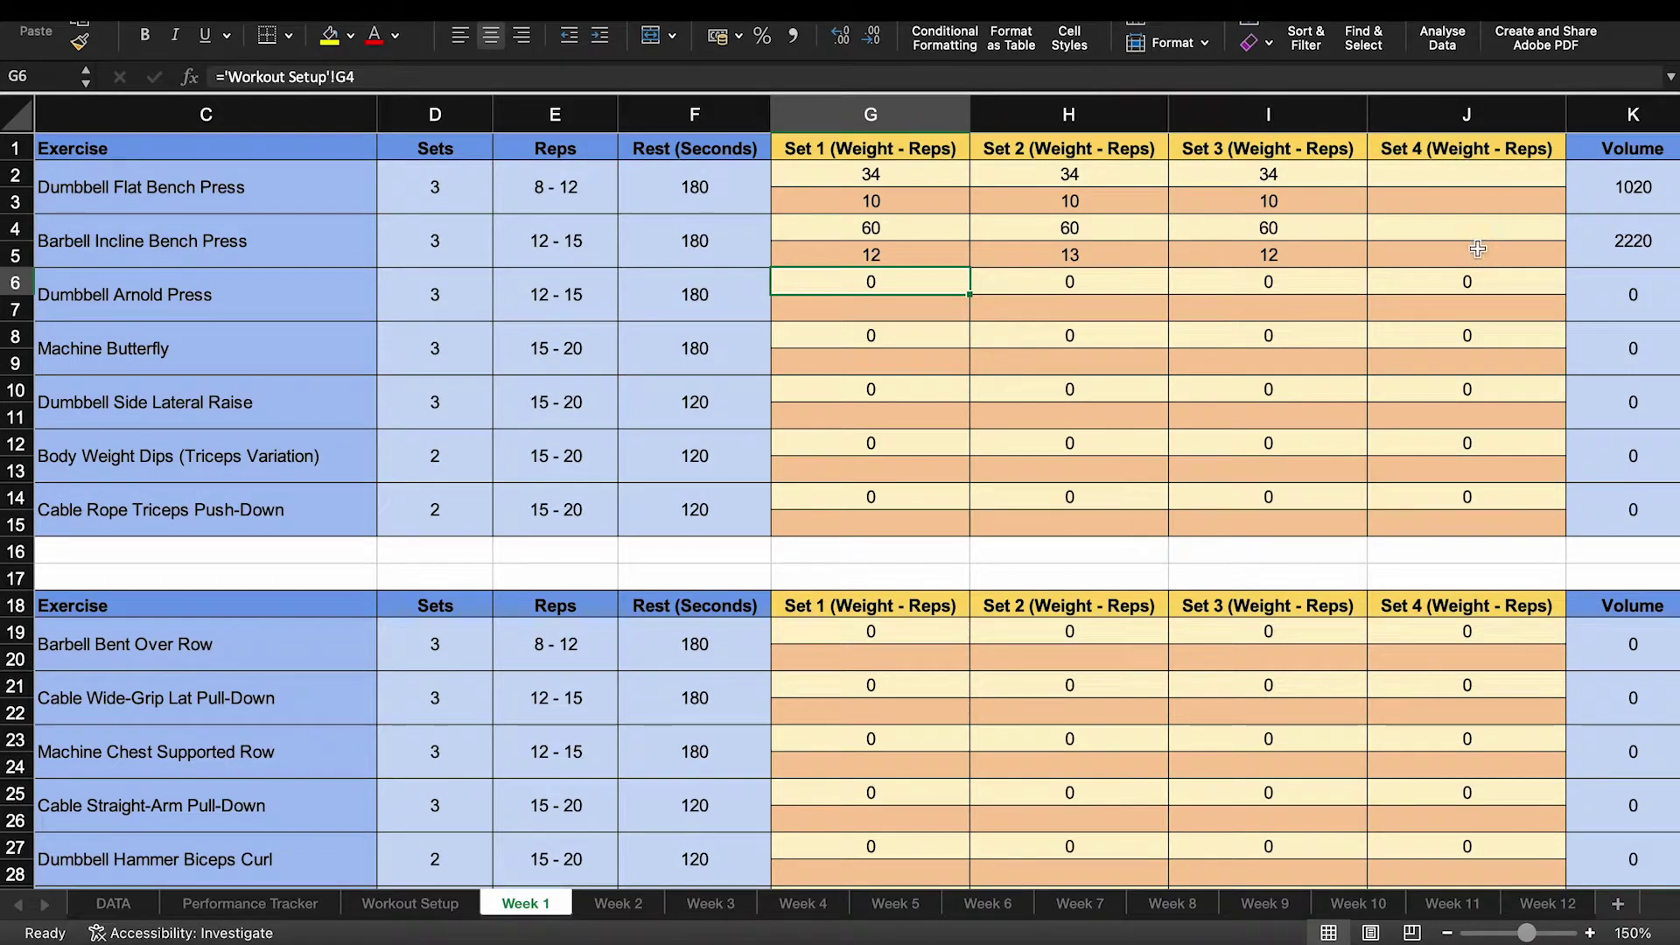
scroll(1476, 249, "right", 4)
Add a form note to the incline press in L4, then move to Week 2.
double_click(1060, 236)
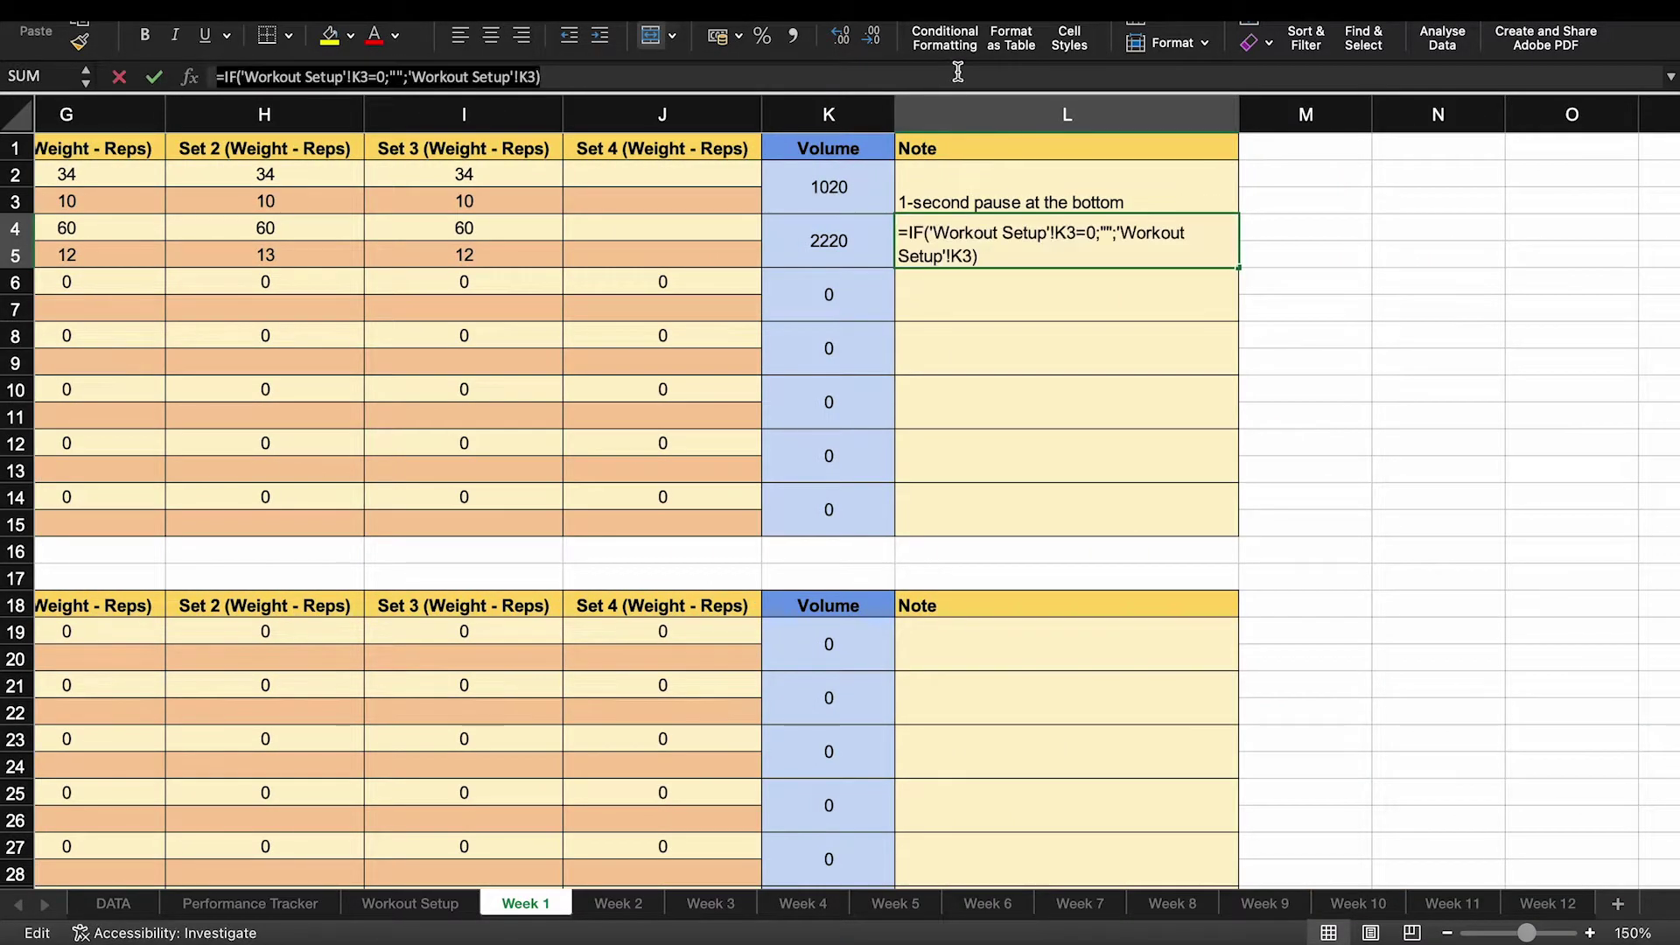
type("Weight is good, focus o")
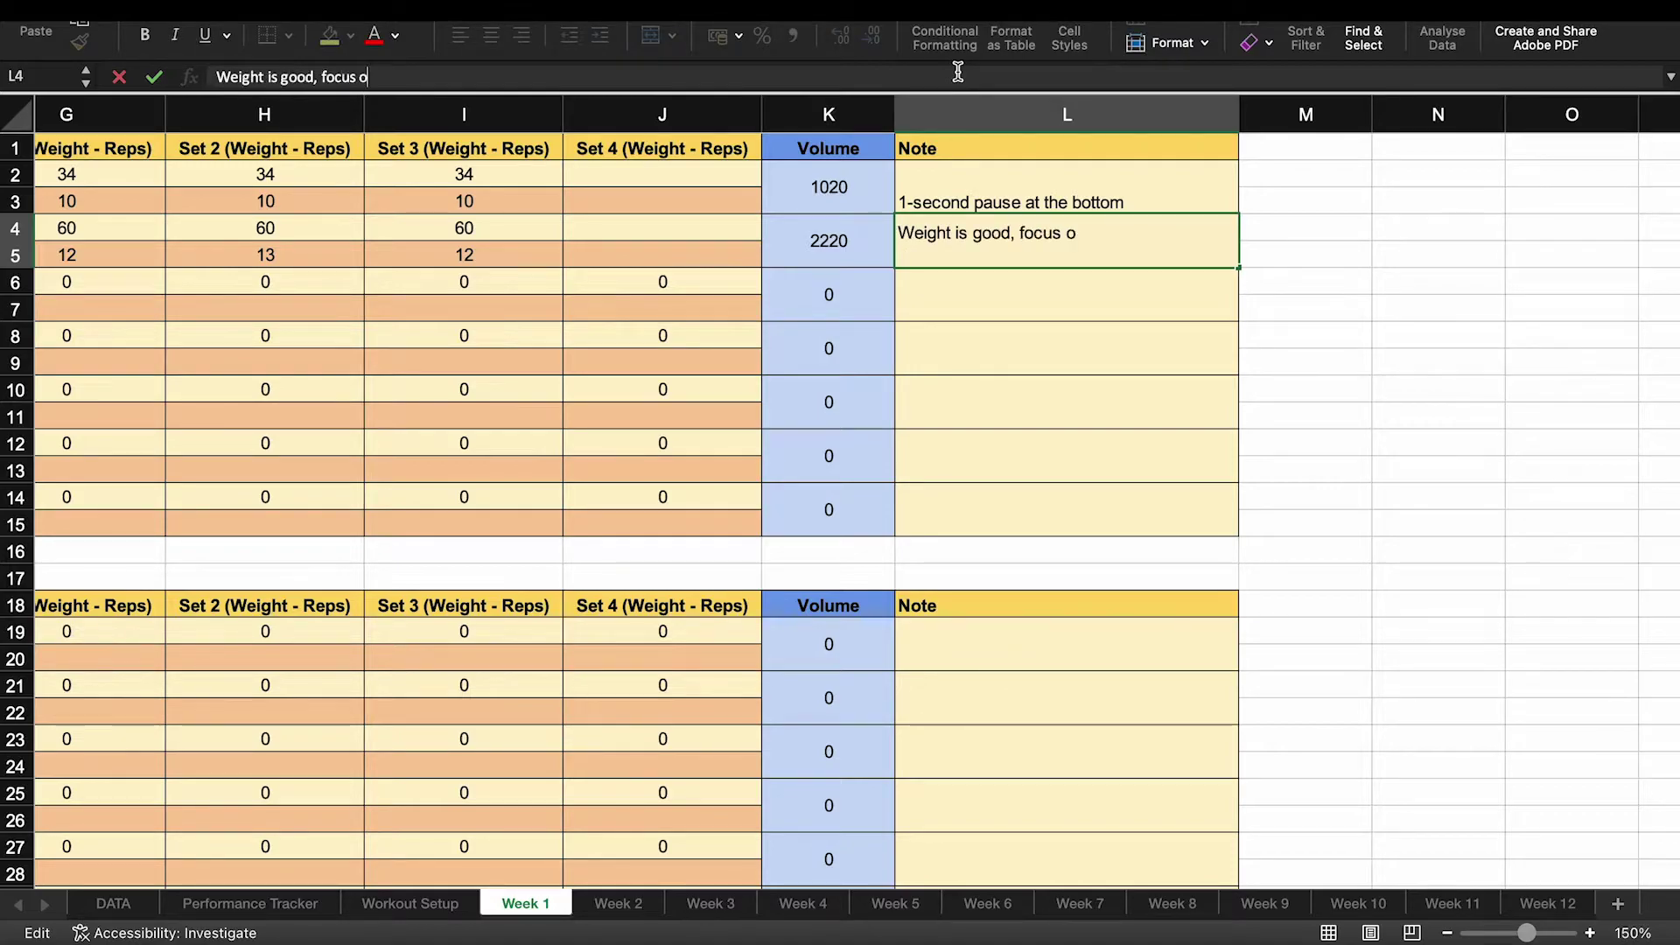
type("n improving the form.")
key("Return")
key("ctrl+Page_Down")
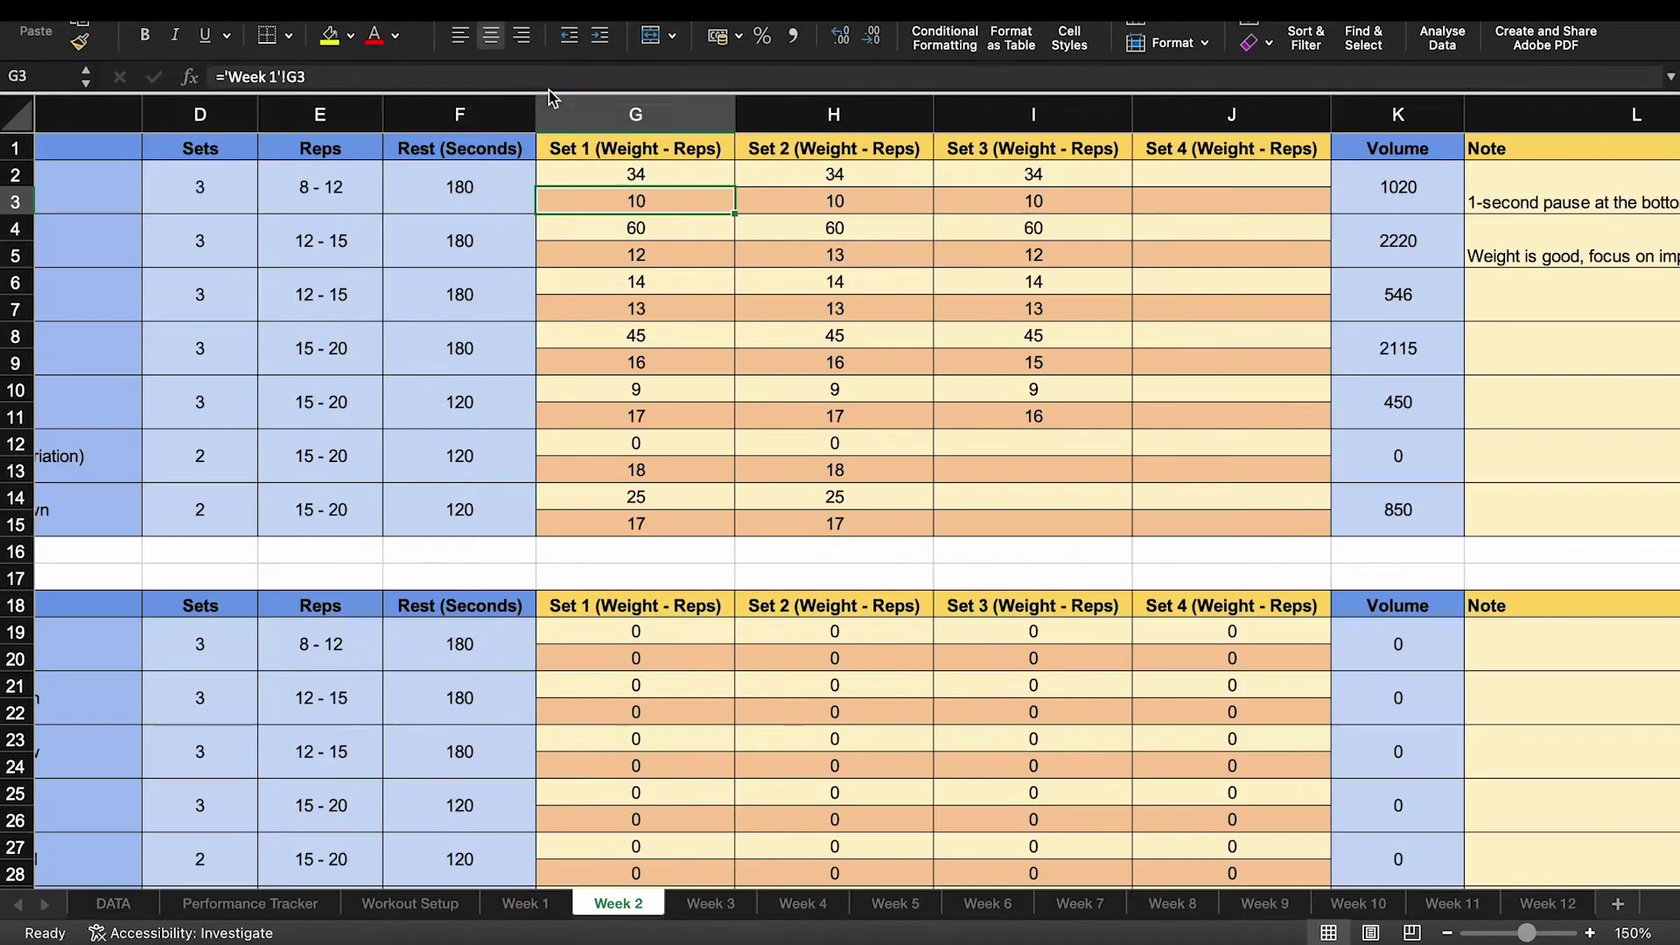
left_click(550, 79)
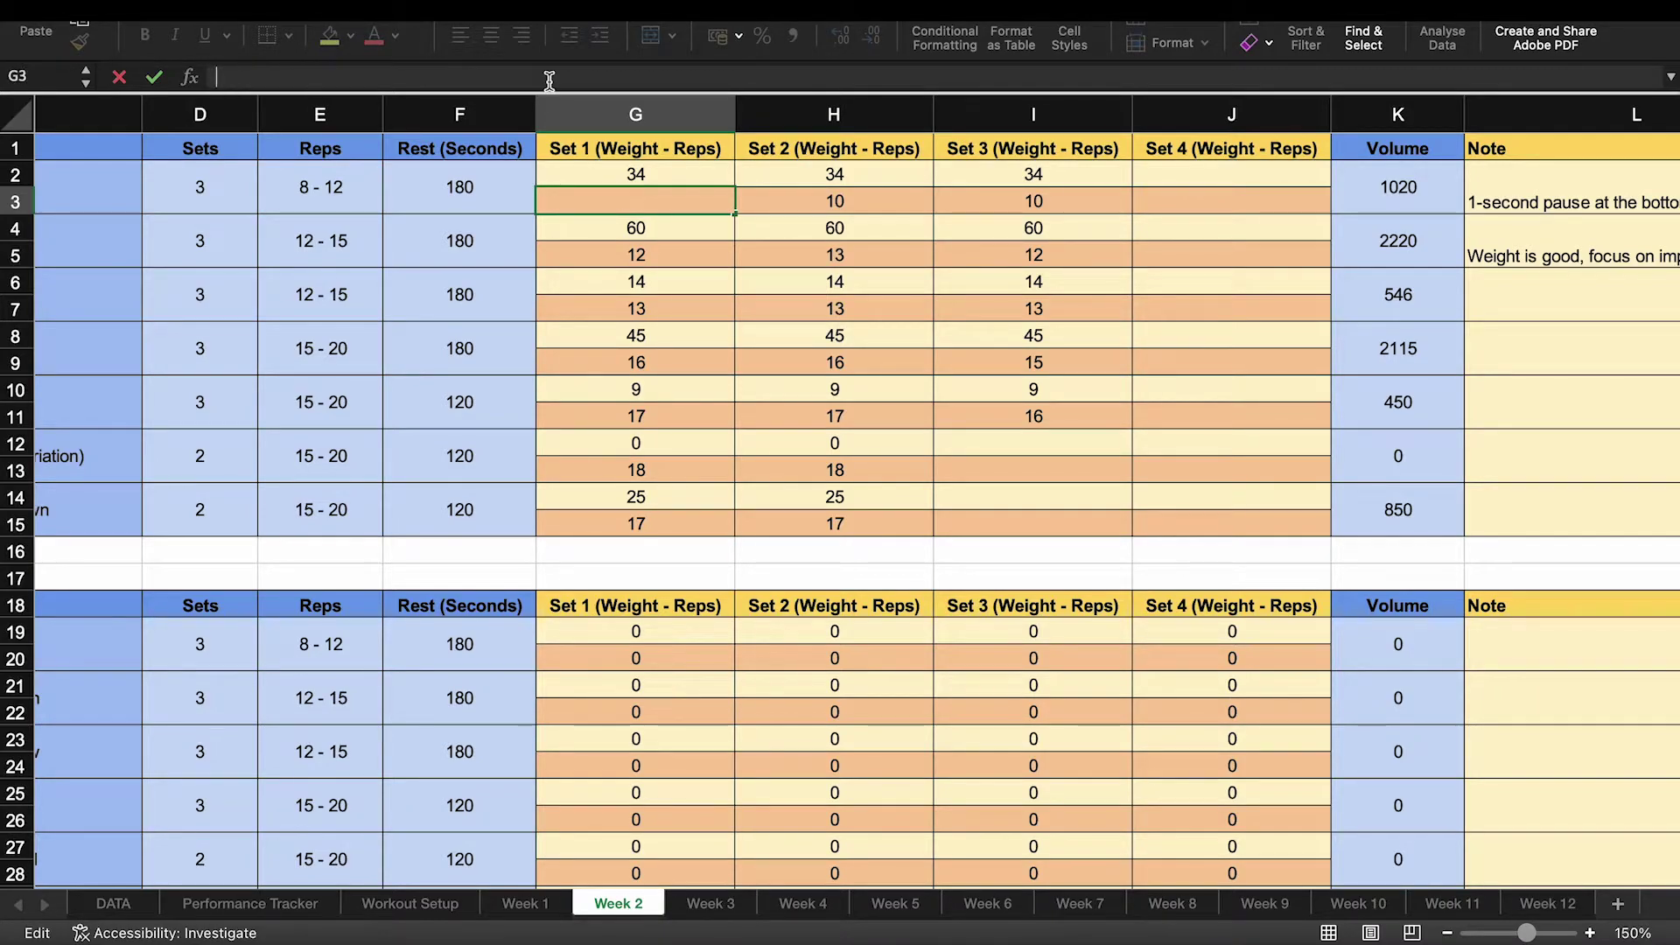
type("12")
Replace the linked reps formulas in G3, H3 and I3 with 12, 11 and 11.
key("Return")
key("Up")
key("Right")
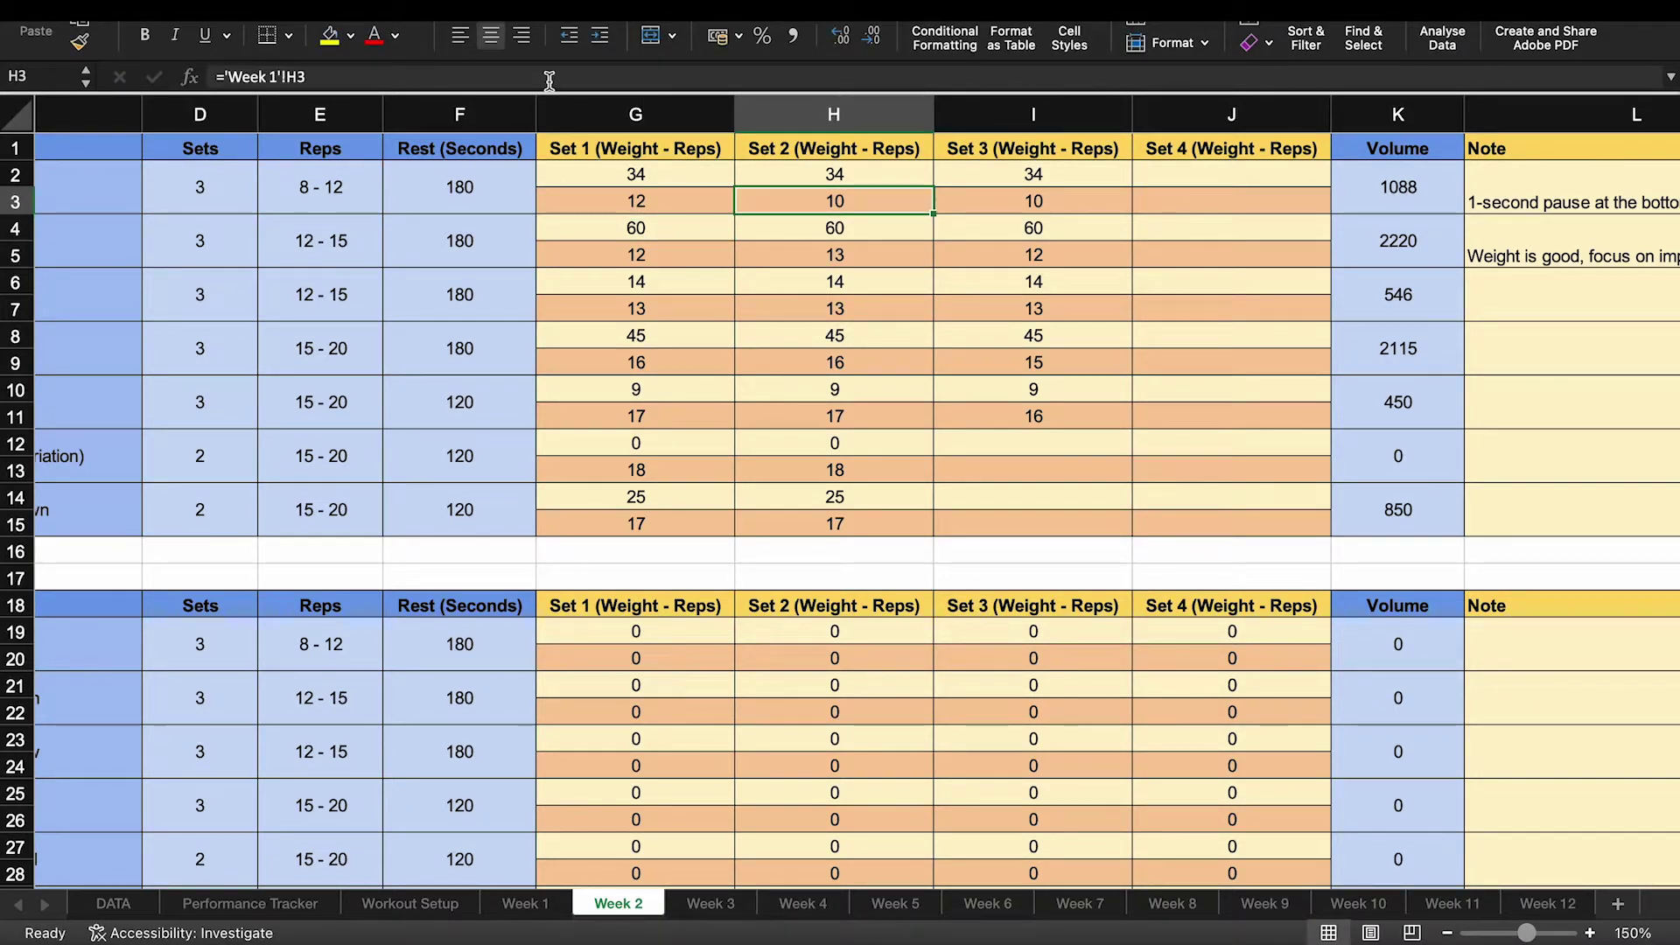
key("F2")
key("ctrl+a")
key("BackSpace")
type("11")
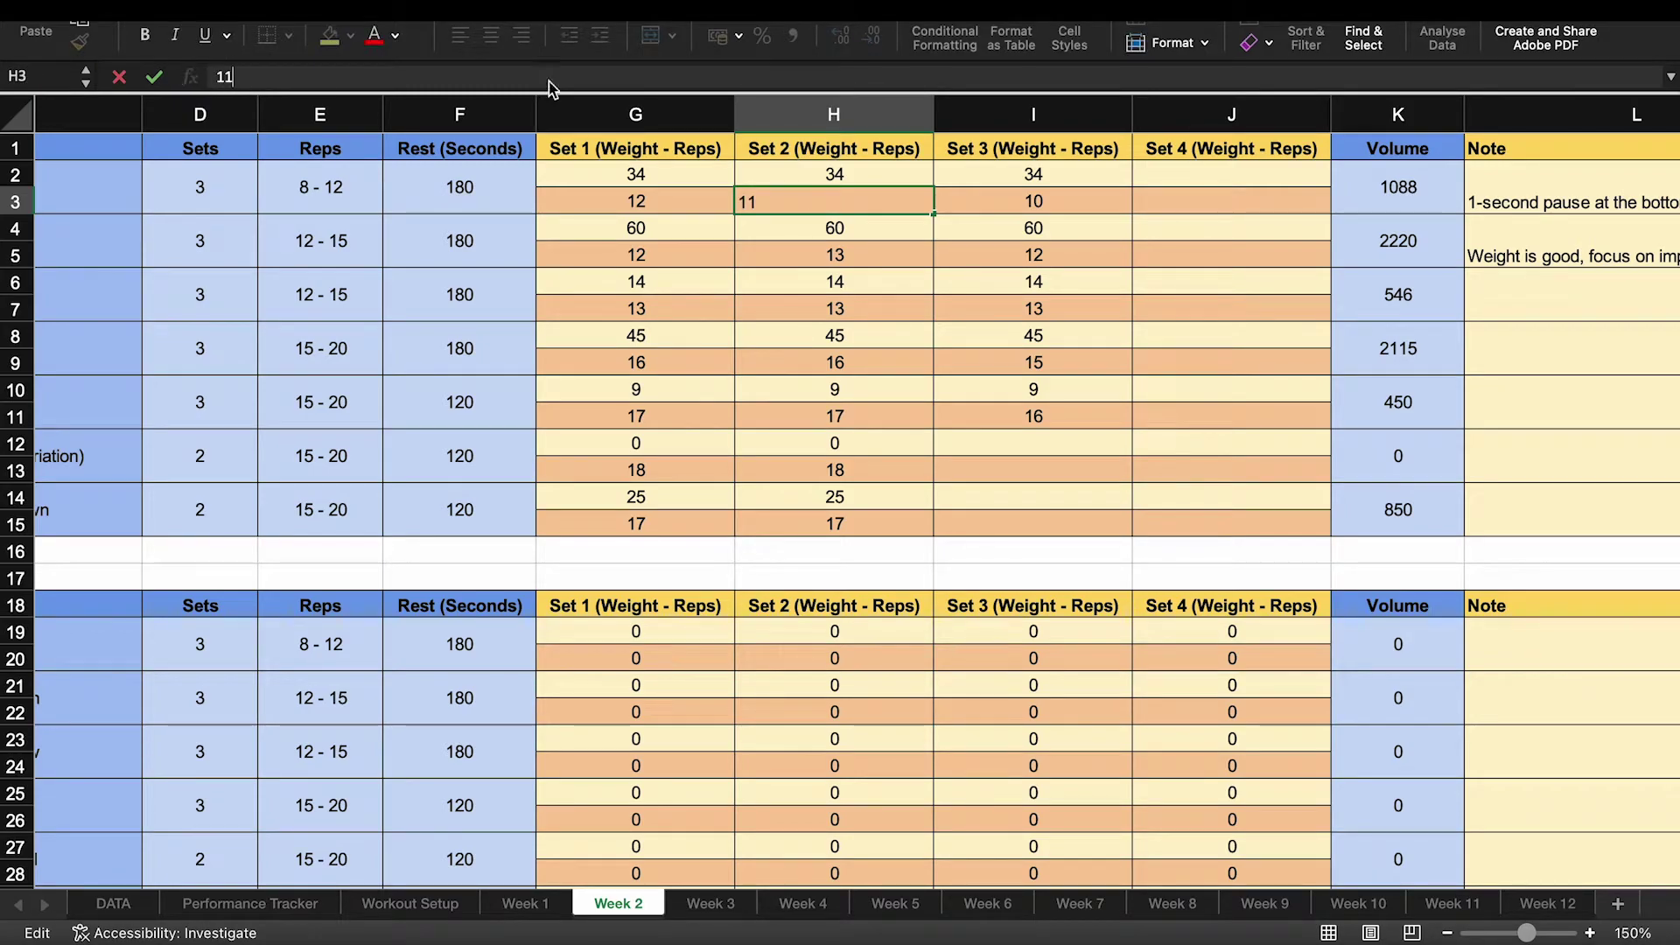
key("Return")
key("Up")
key("Right")
key("F2")
key("ctrl+a")
key("BackSpace")
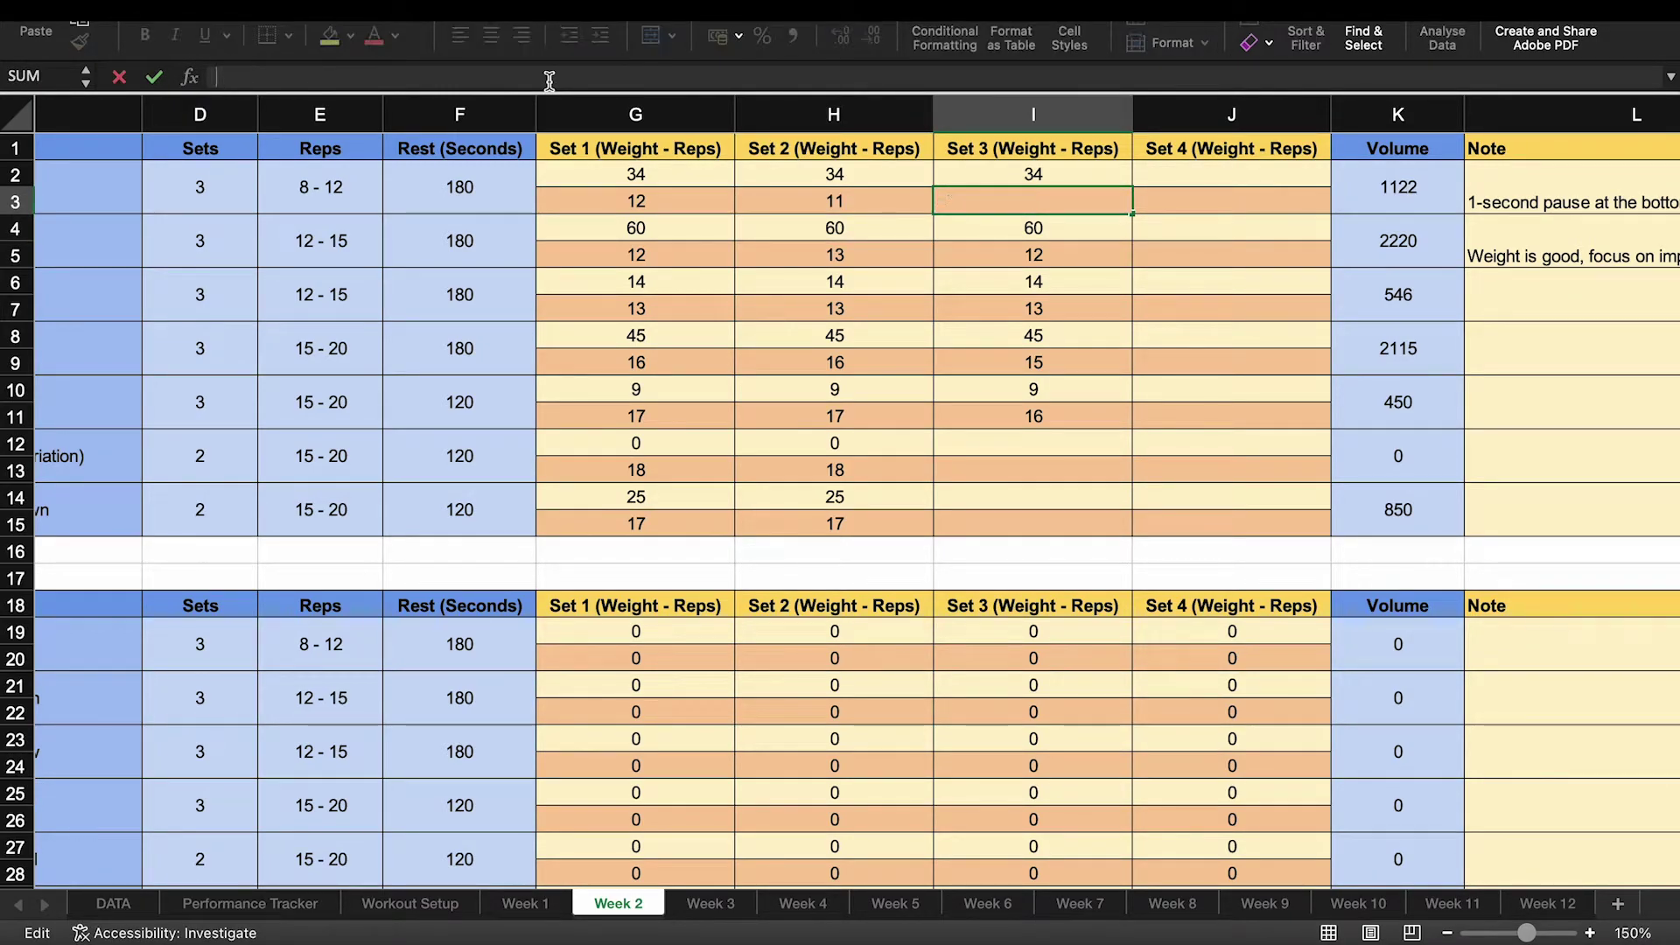
type("11")
key("Return")
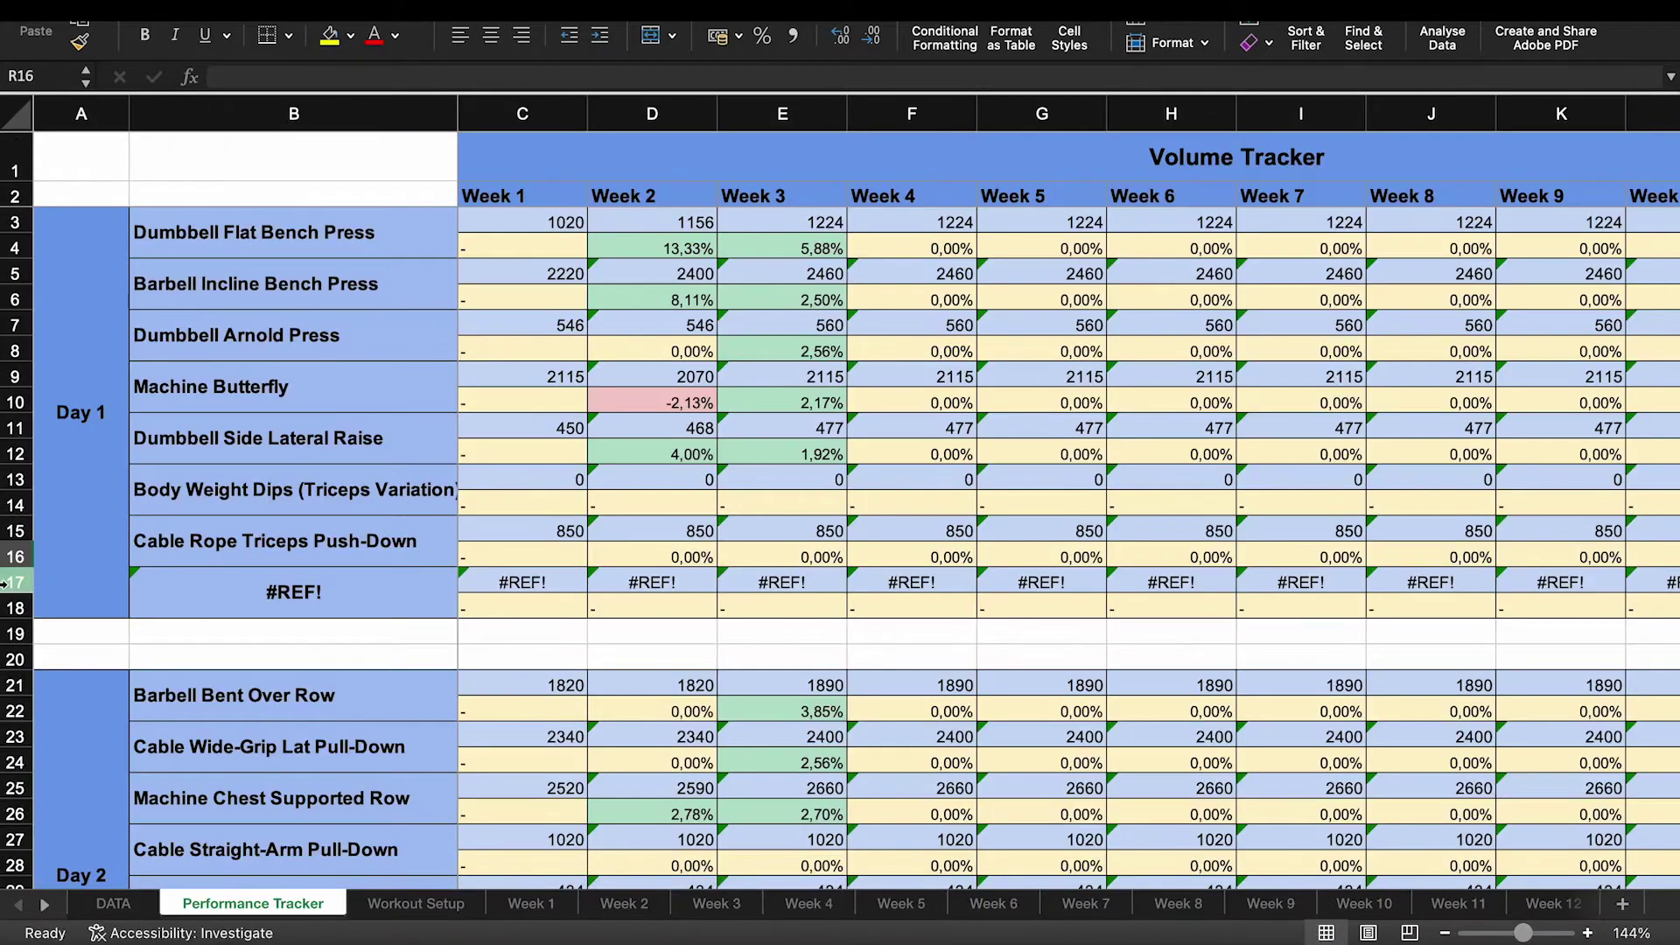
Delete the #REF! rows under Day 1, Day 2 and from row 45 down, then view DATA.
right_click(11, 584)
left_click(52, 750)
scroll(77, 708, "down", 5)
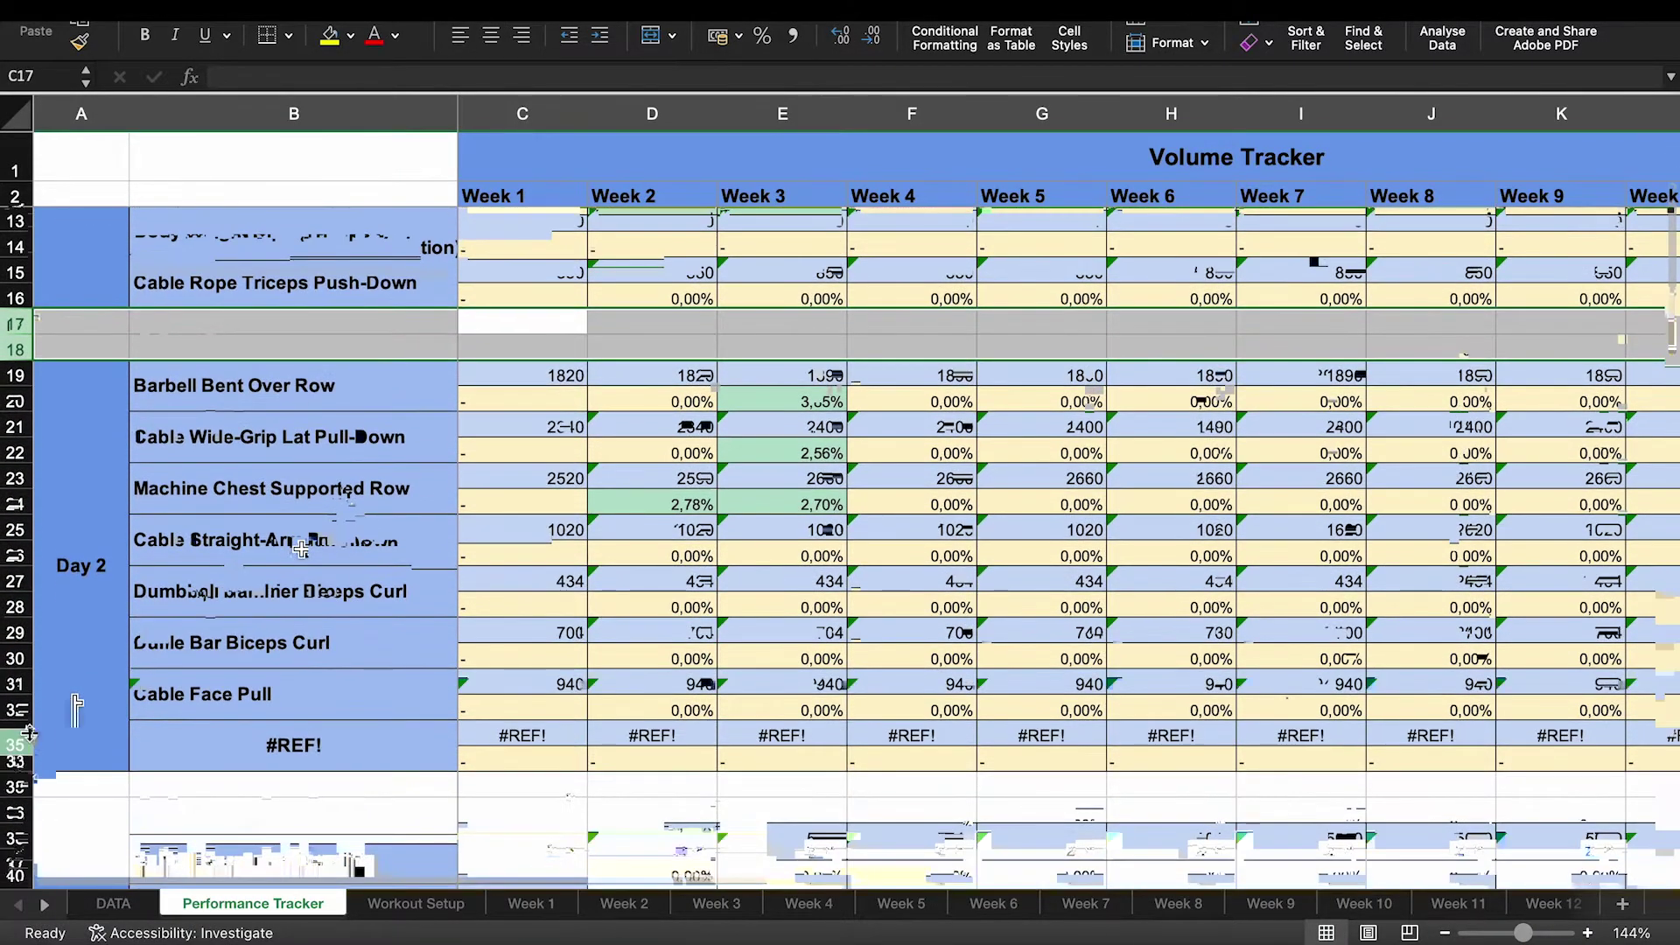
left_click_drag(16, 696, 16, 720)
right_click(15, 716)
left_click(62, 622)
scroll(62, 636, "down", 5)
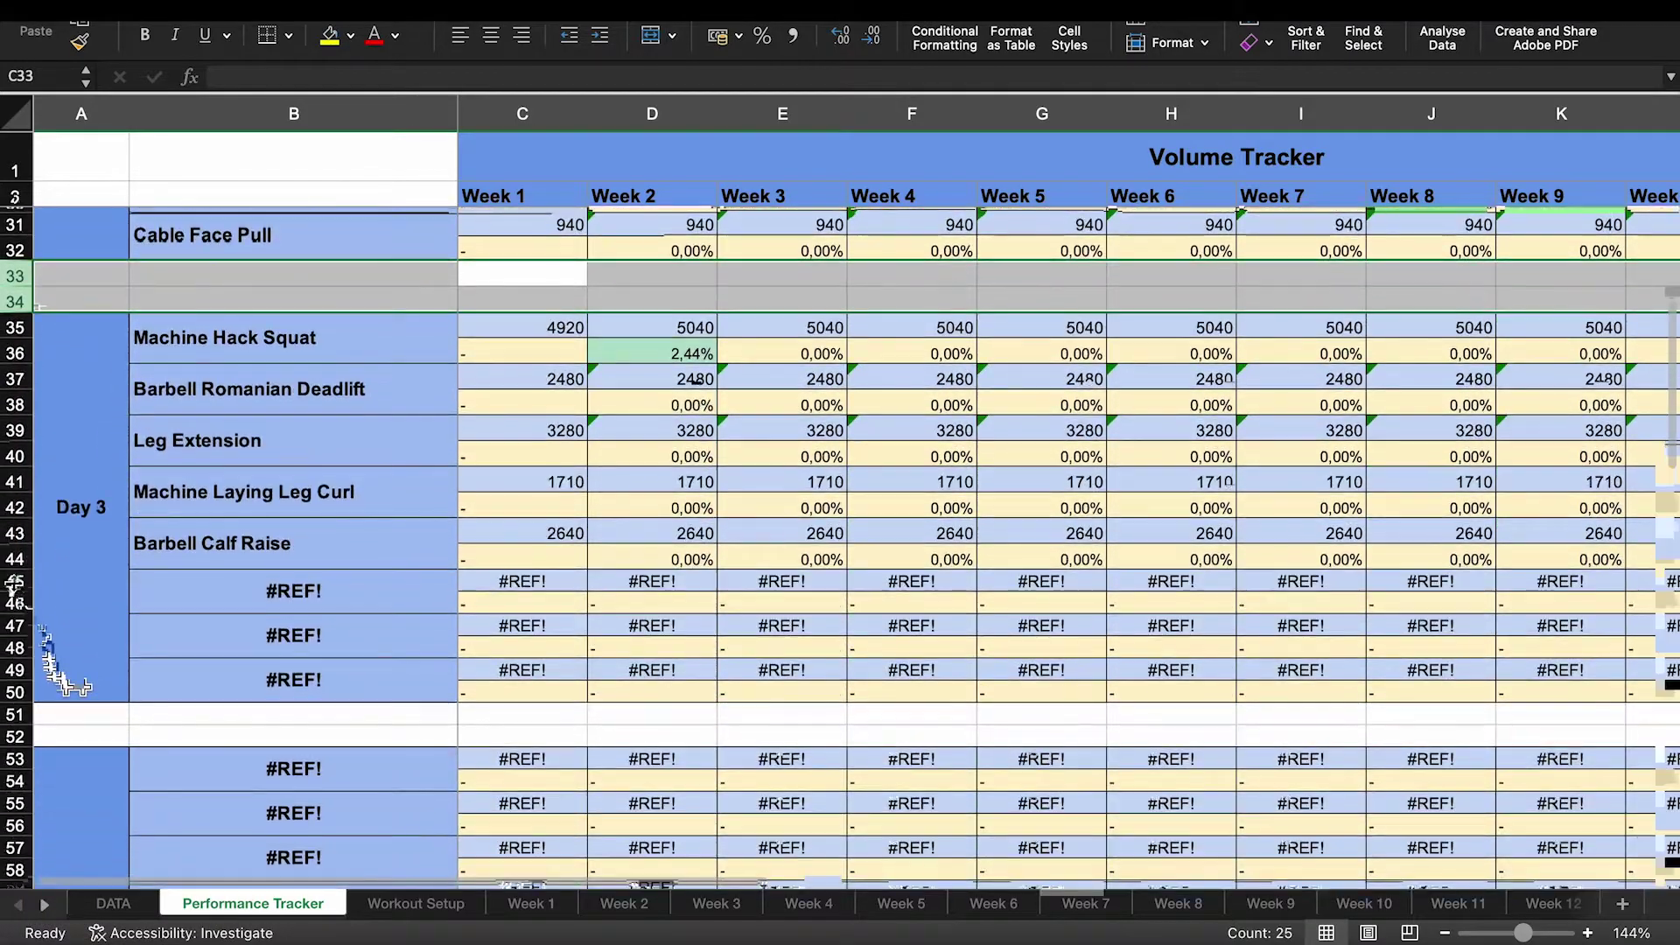
left_click_drag(17, 583, 20, 759)
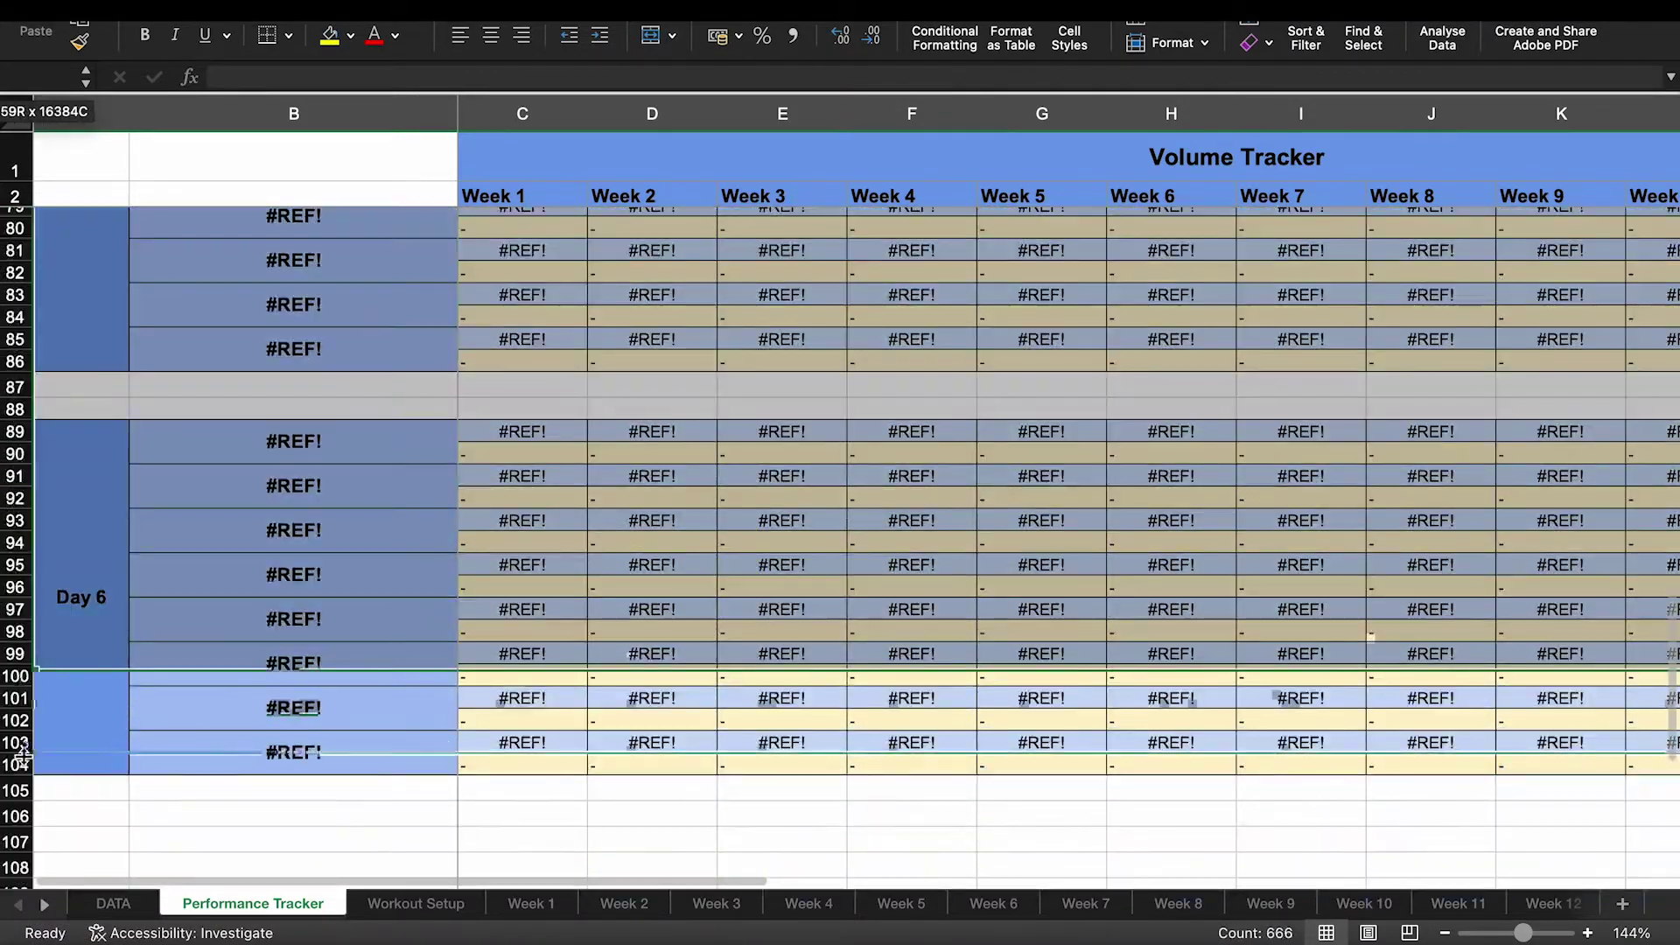
right_click(20, 760)
left_click(62, 622)
scroll(443, 648, "up", 10)
left_click(442, 648)
left_click(608, 477)
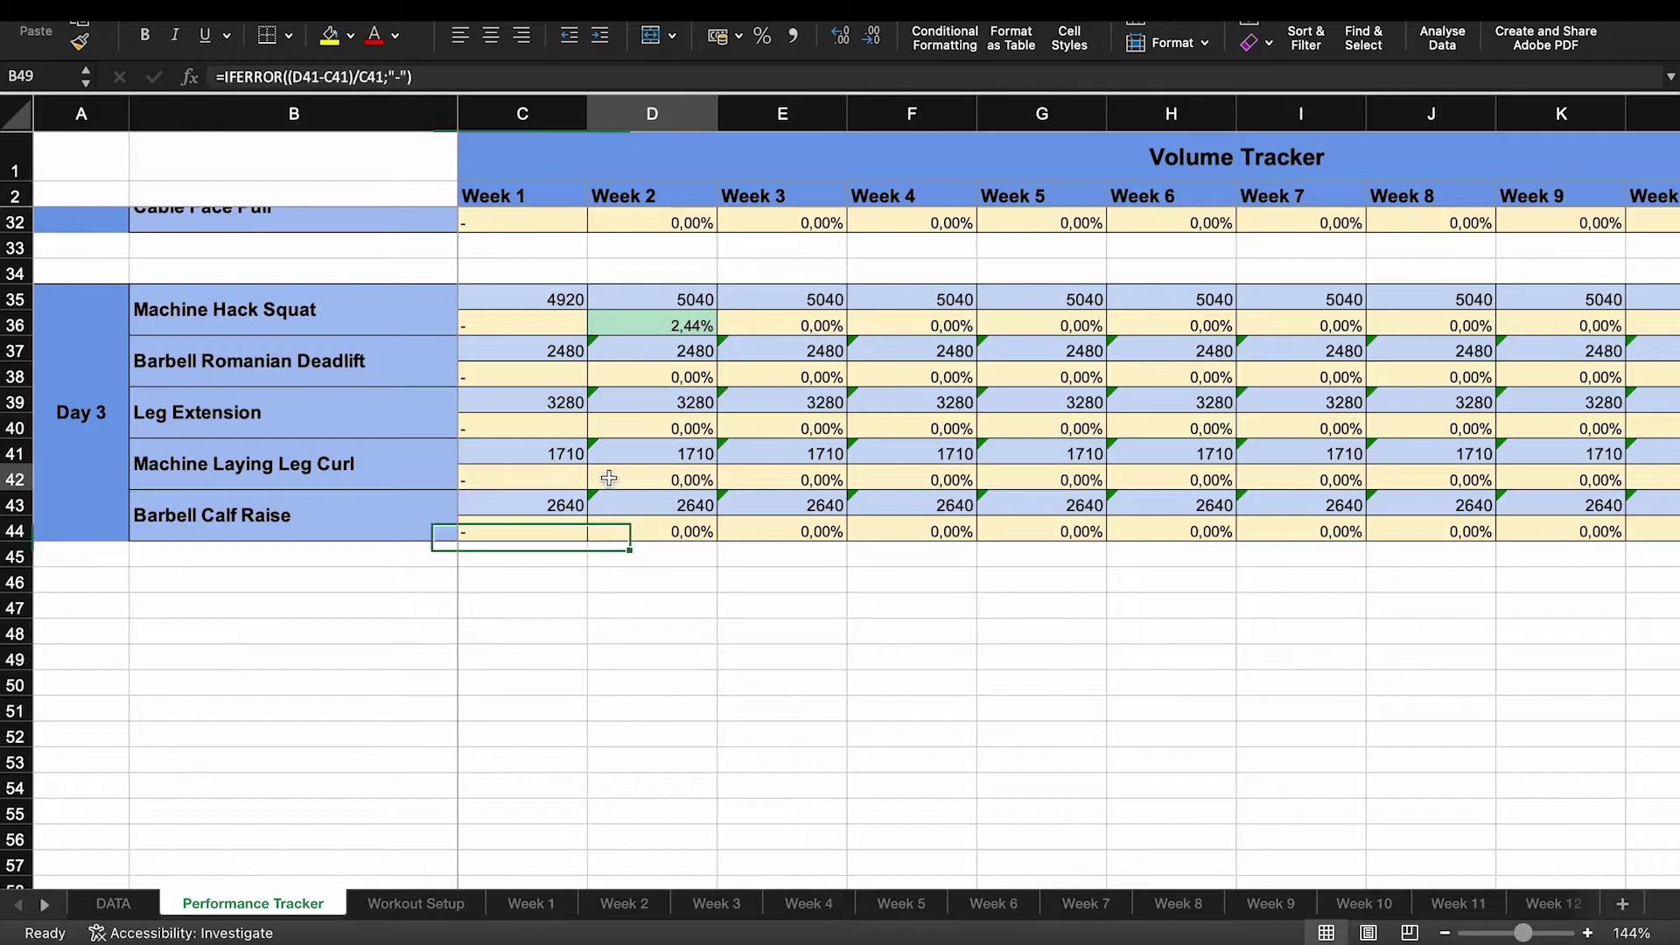
scroll(608, 479, "up", 10)
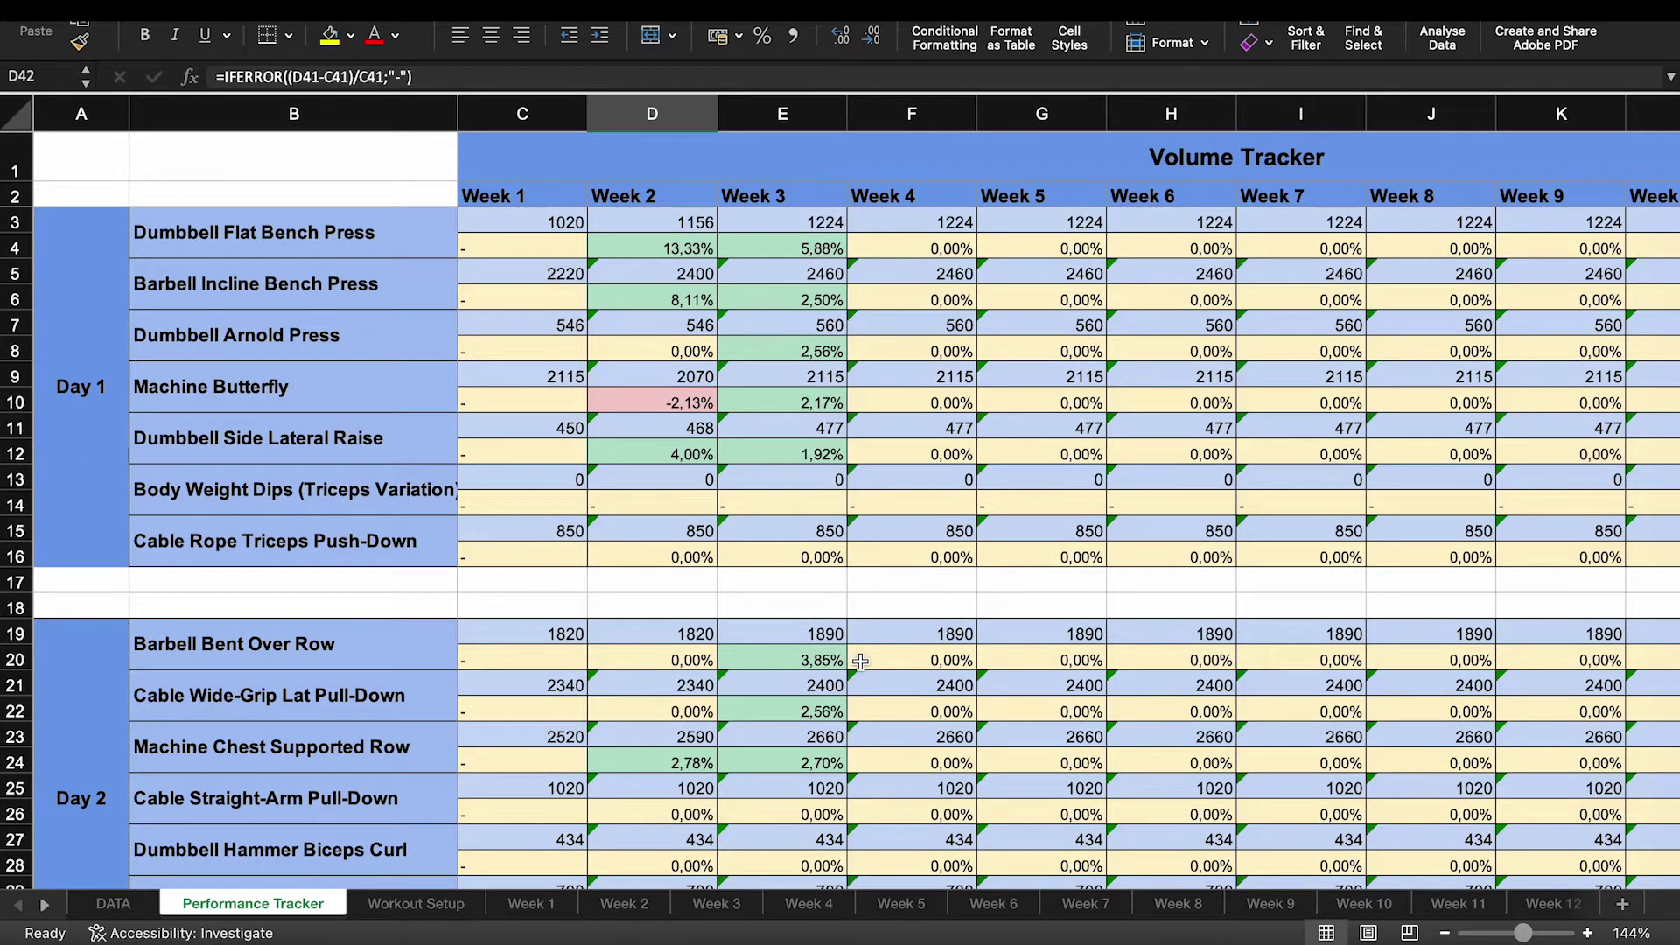
scroll(860, 660, "down", 5)
scroll(860, 661, "down", 3)
scroll(859, 661, "up", 7)
scroll(859, 660, "up", 1)
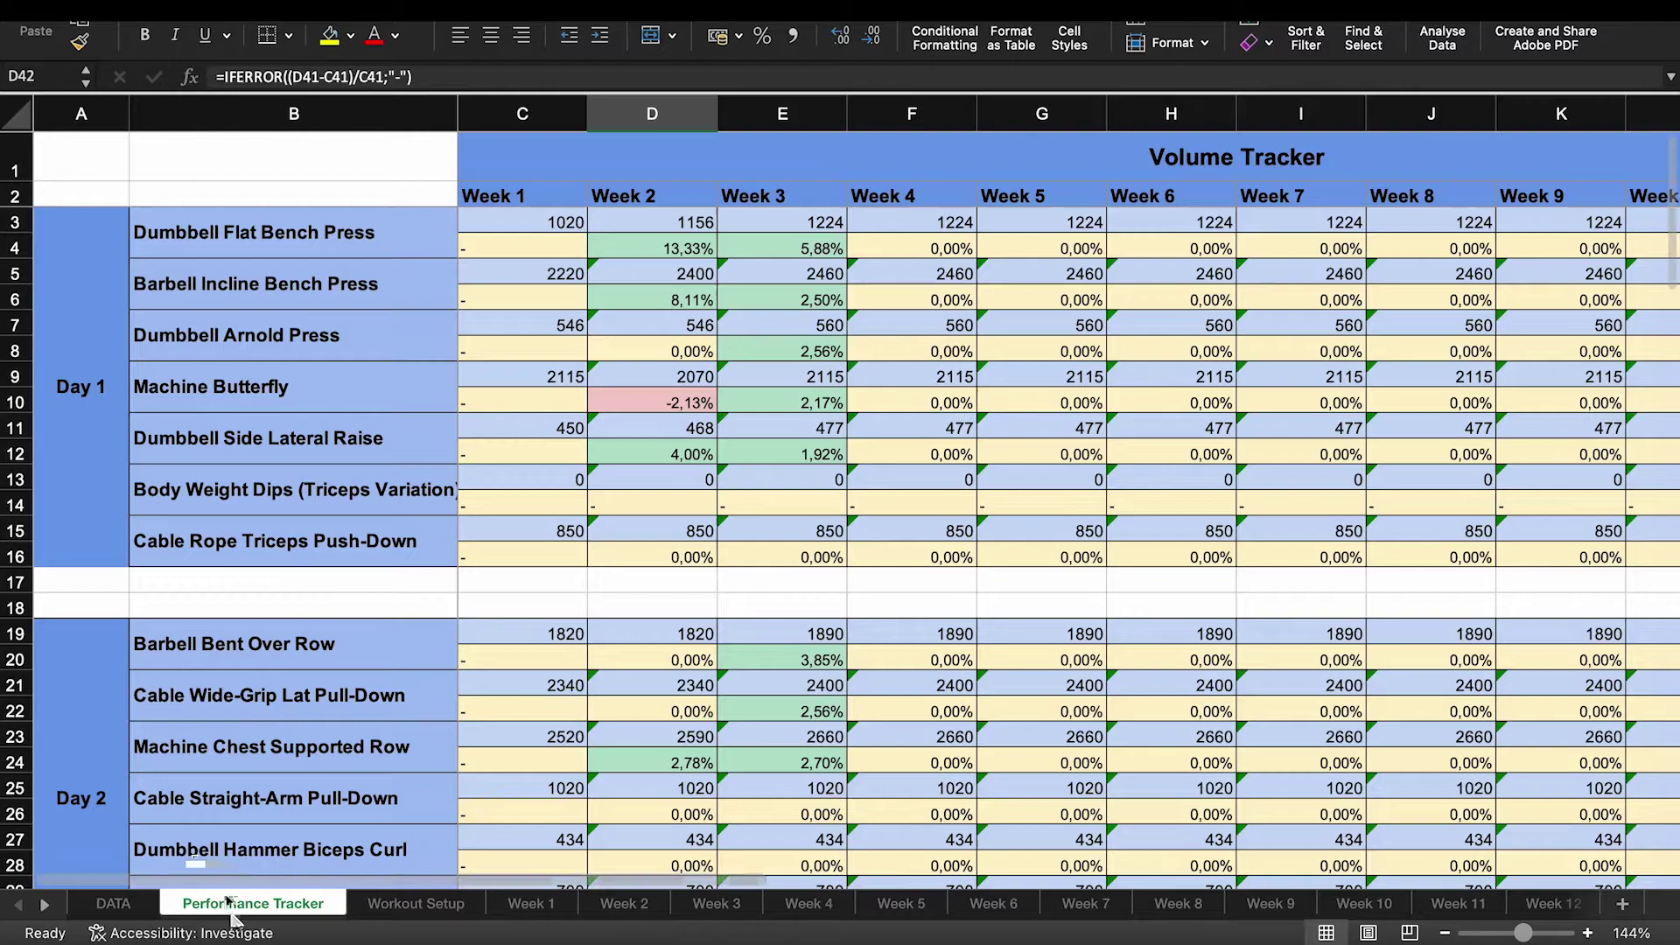
left_click(137, 903)
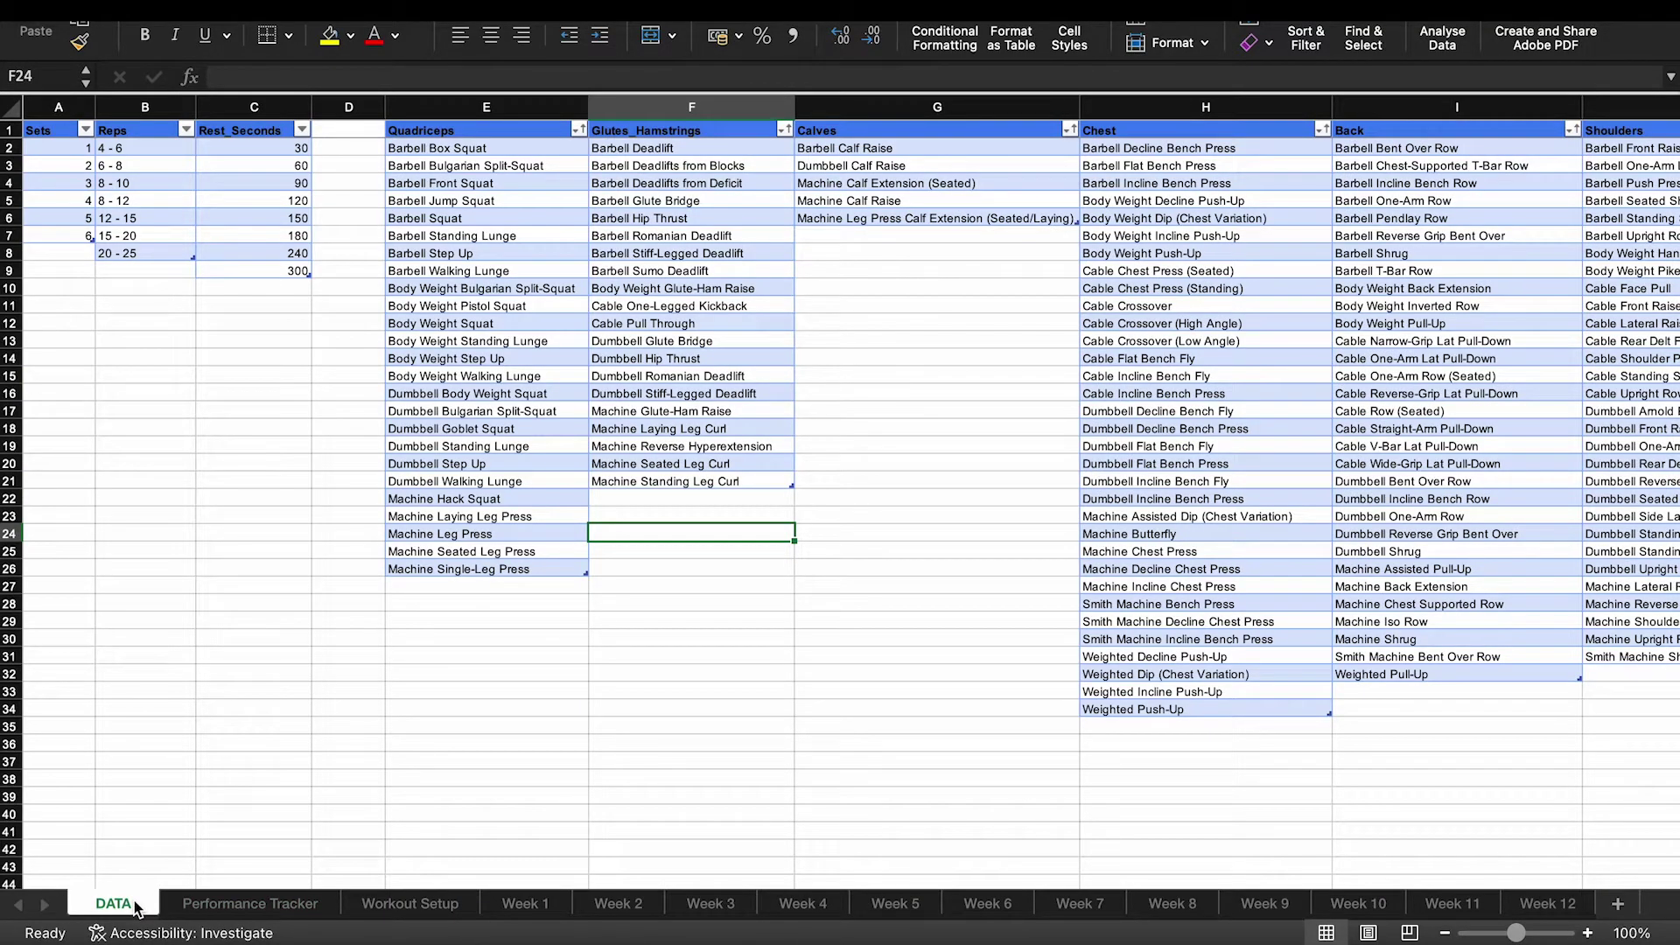
Enter Barbell Back Squat (Paused) in the first empty cell under the Quadriceps list.
left_click(482, 591)
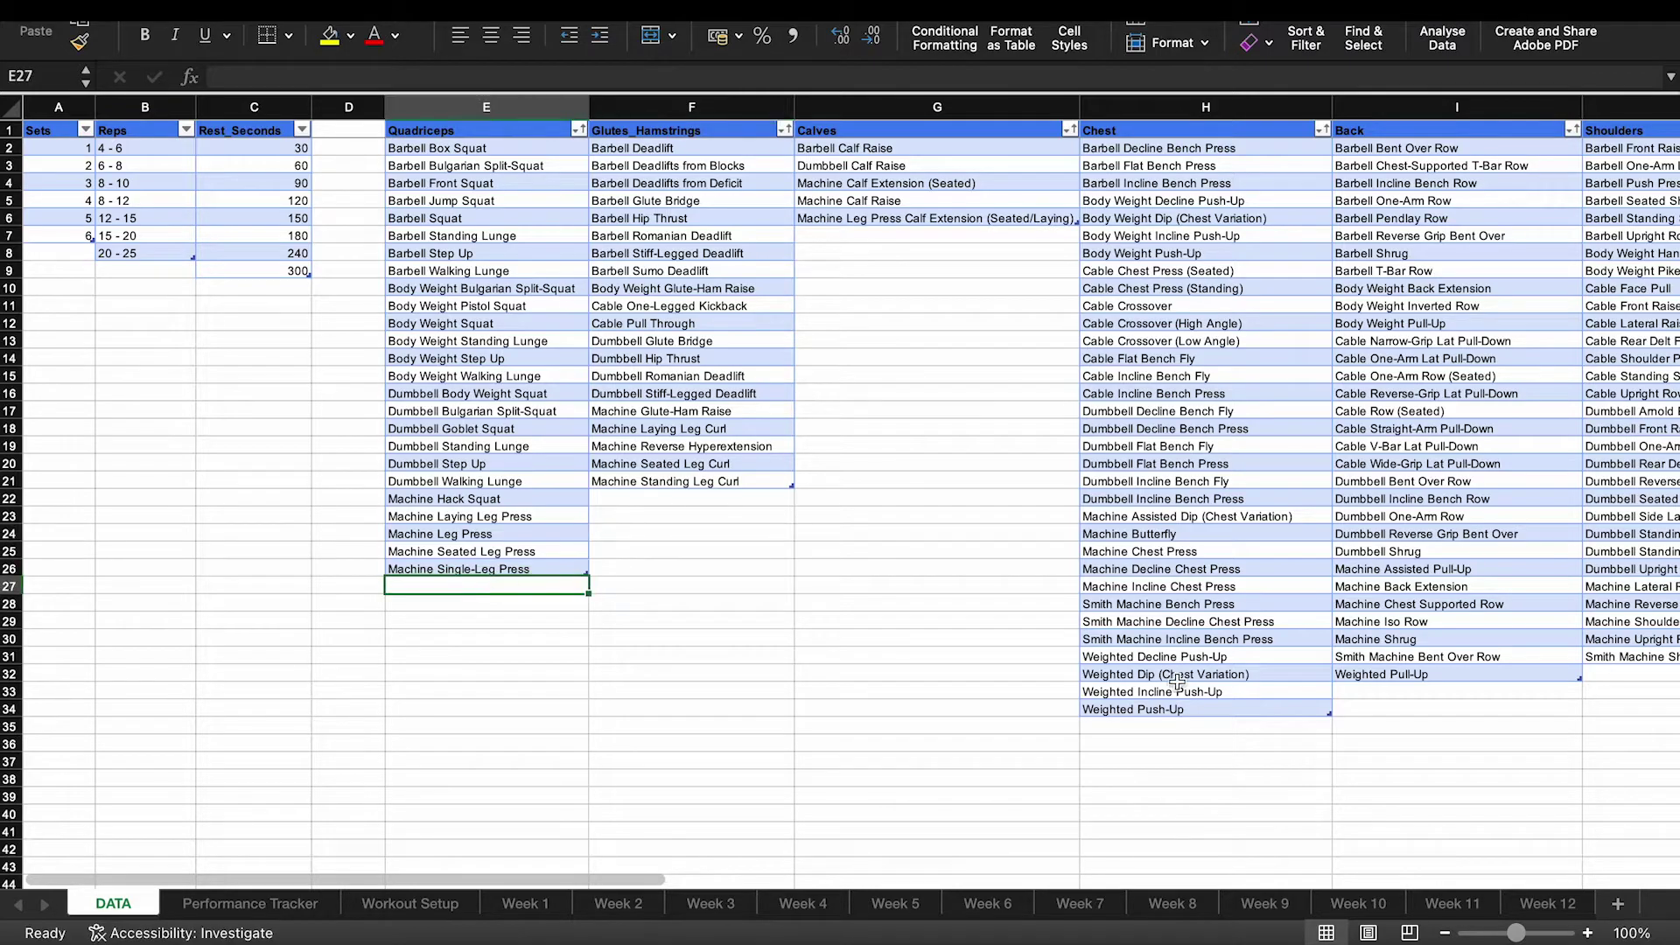
left_click(1586, 934)
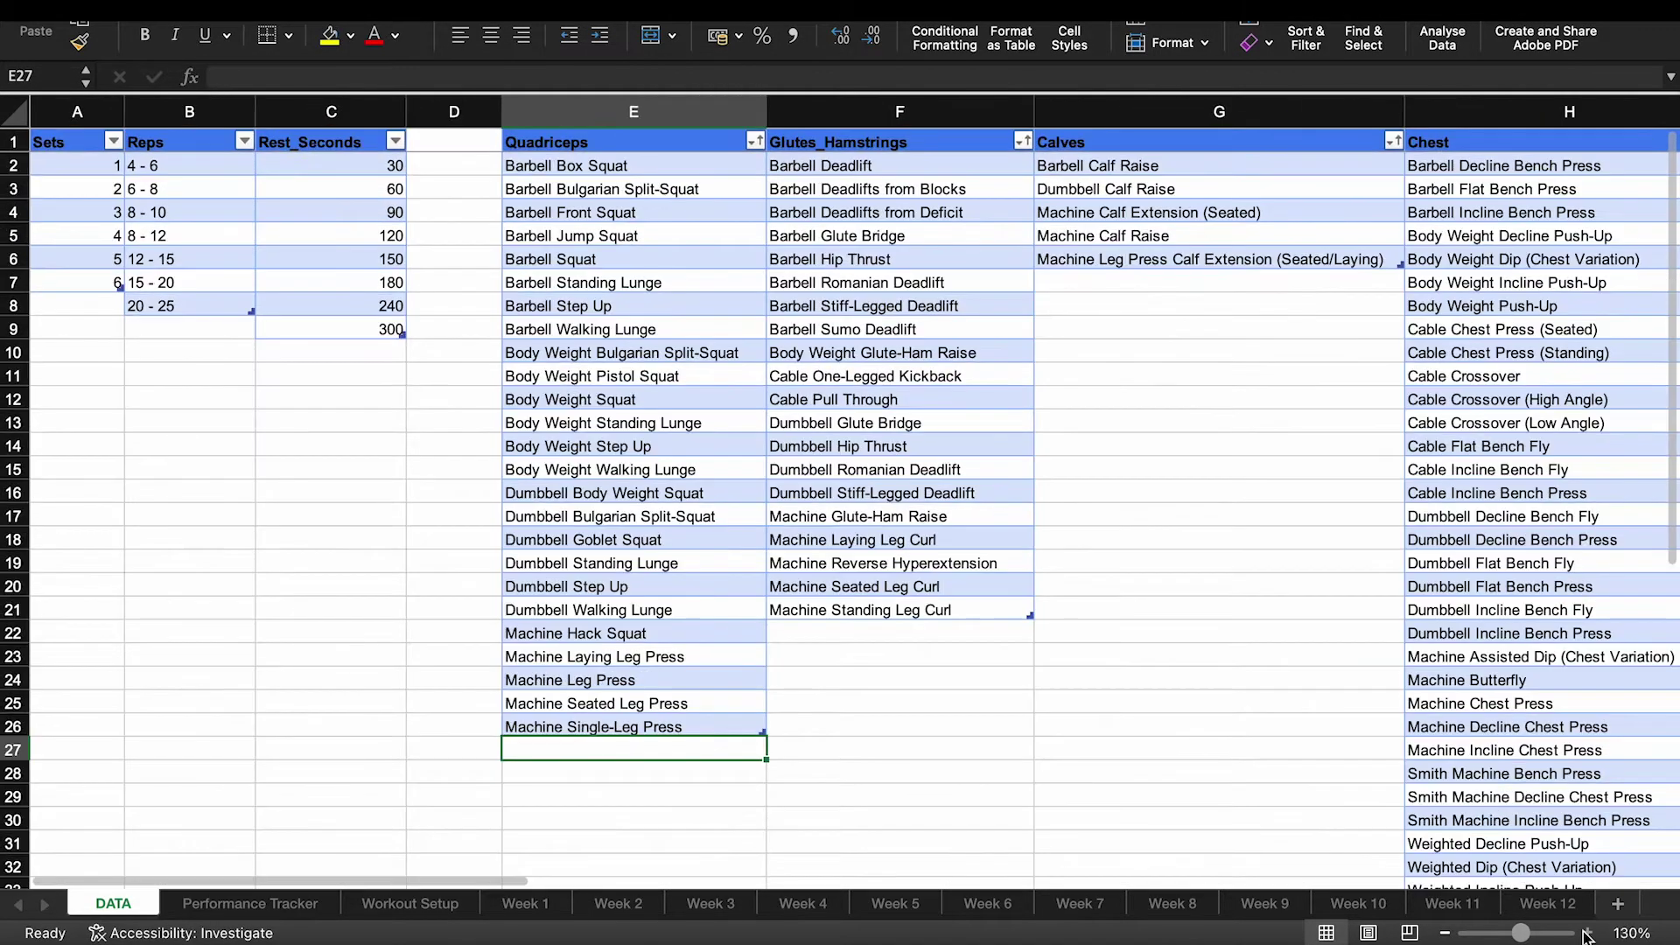
left_click(1586, 933)
left_click(658, 101)
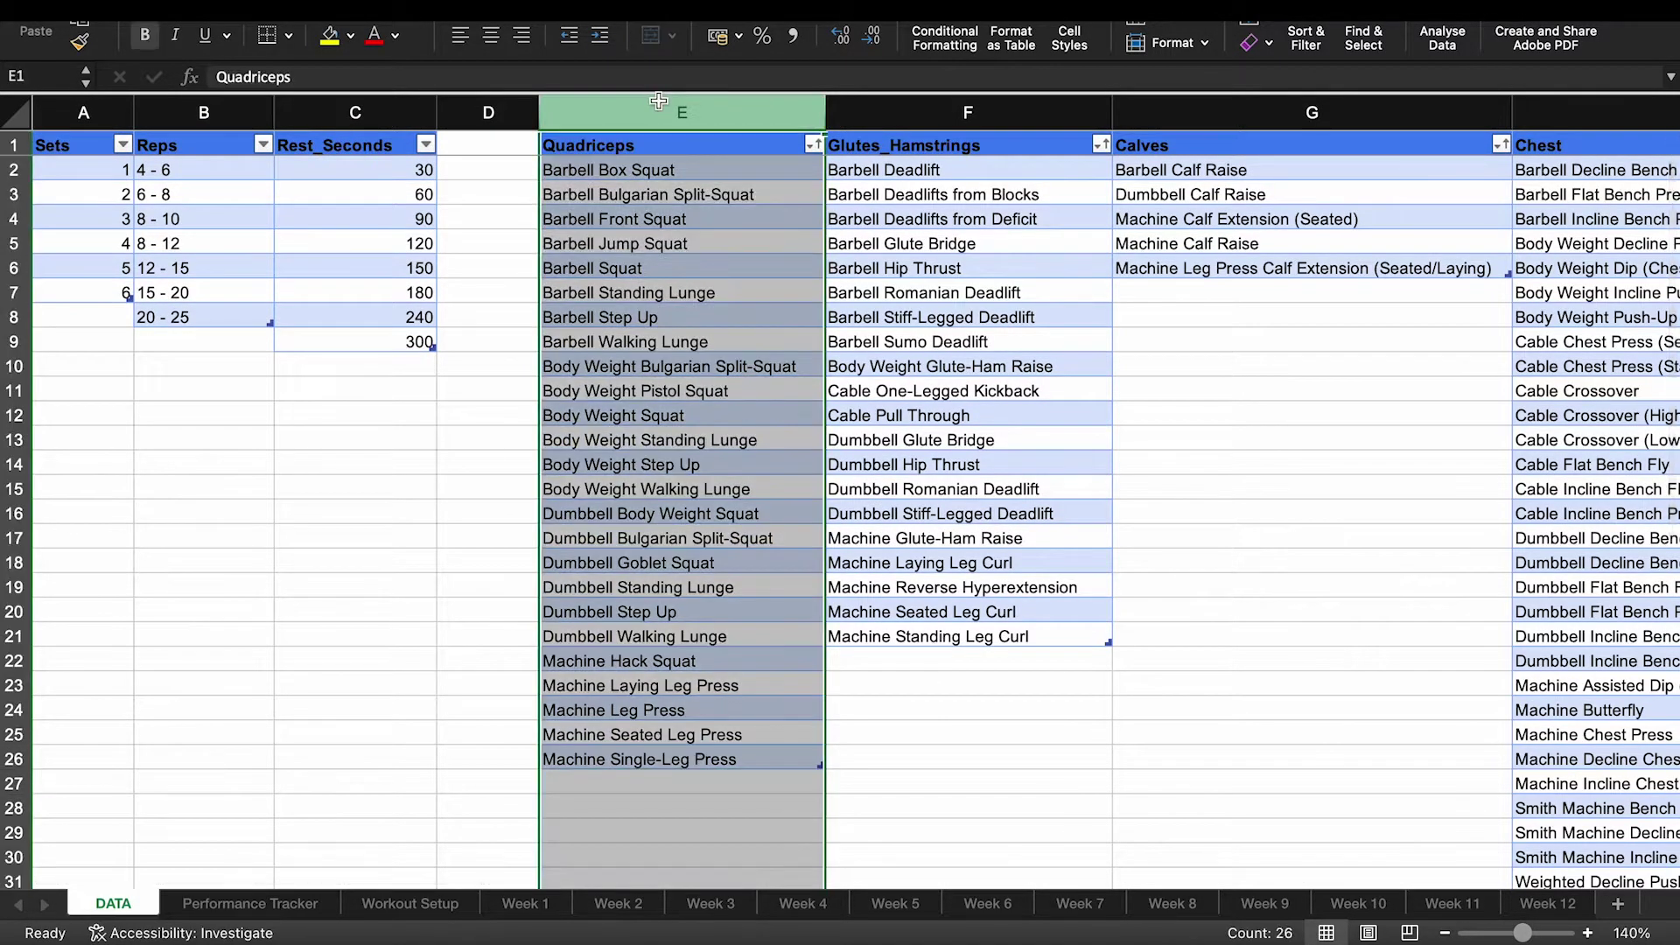
left_click(692, 806)
left_click(695, 782)
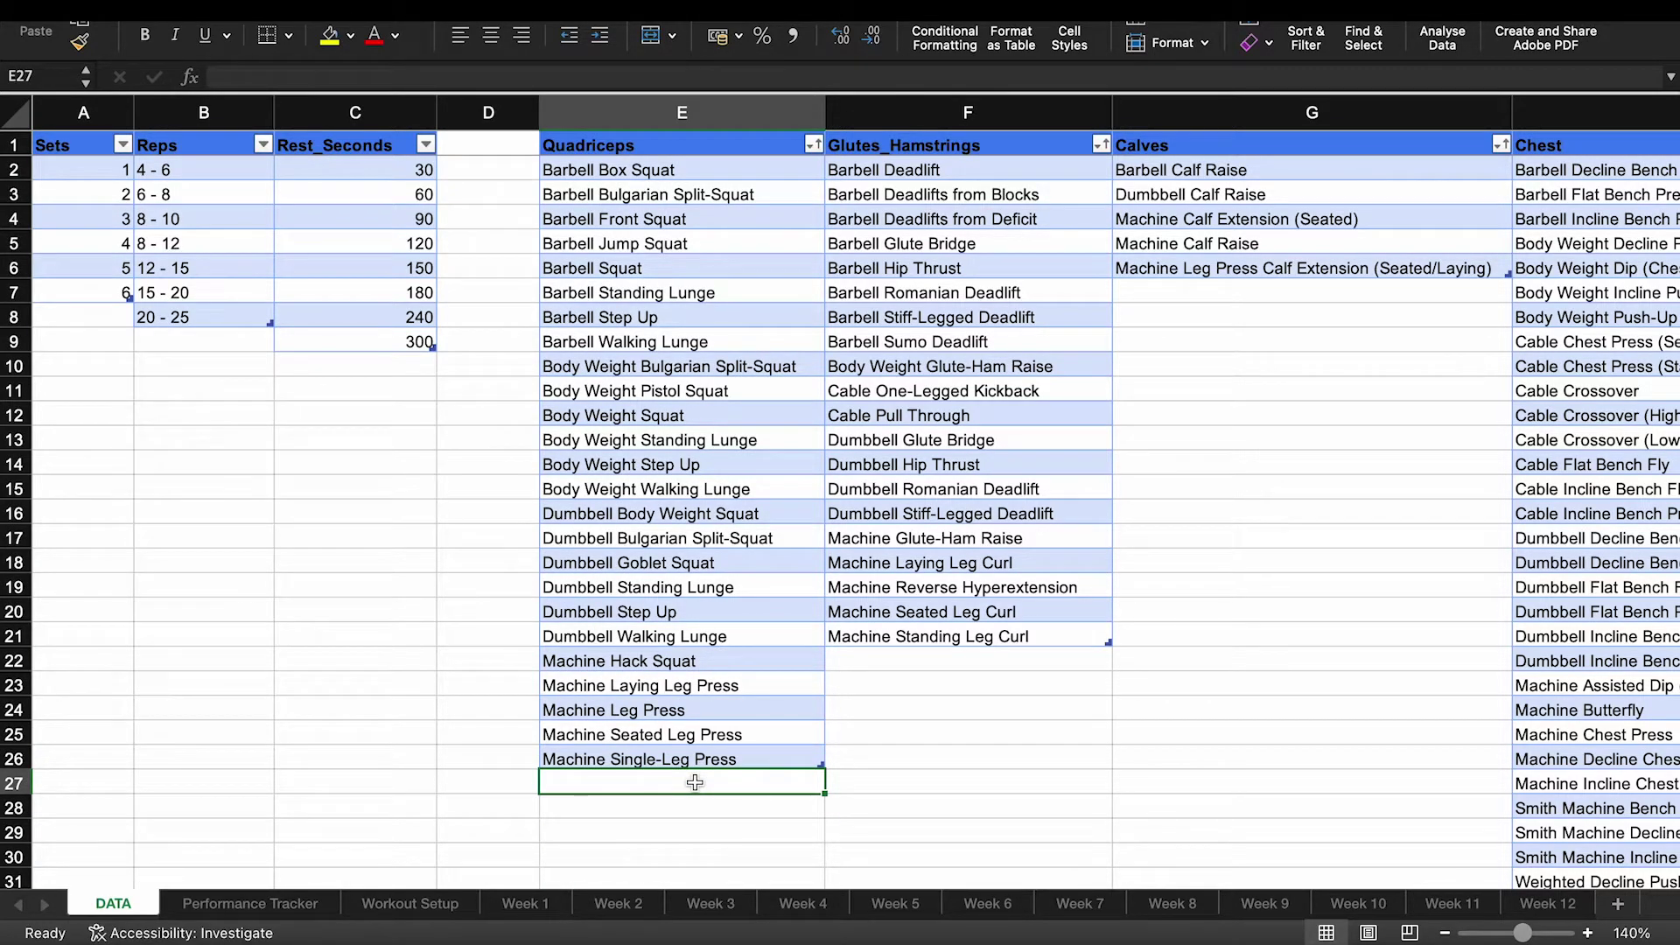
type("Barbel")
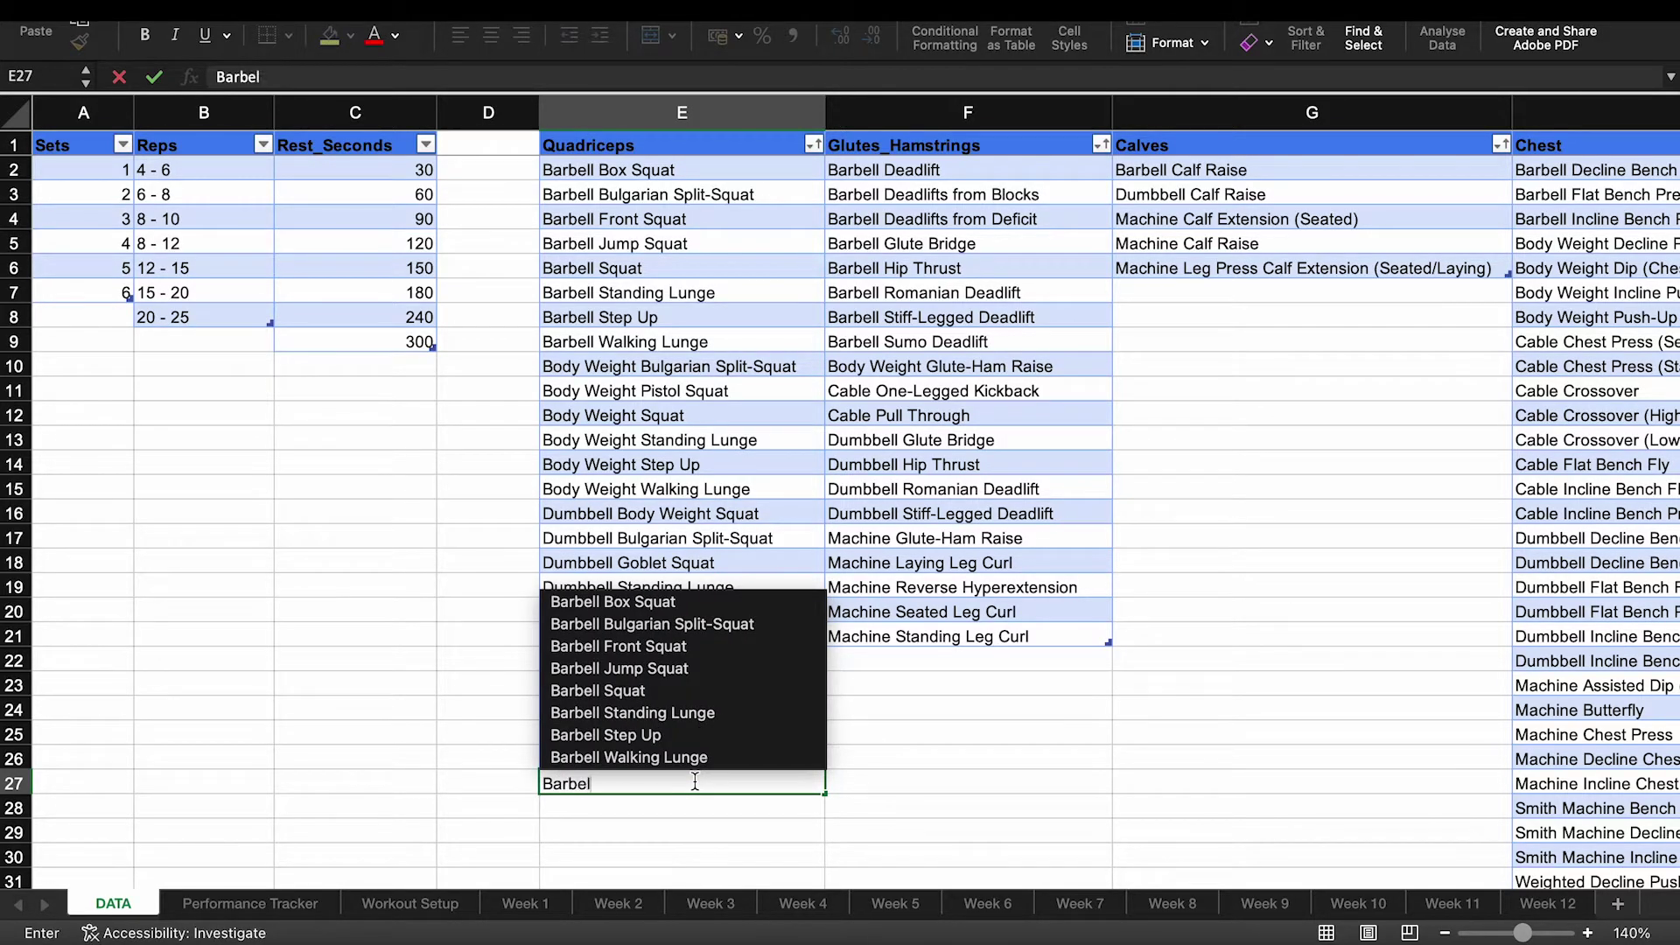
type("Back Squat (Paused")
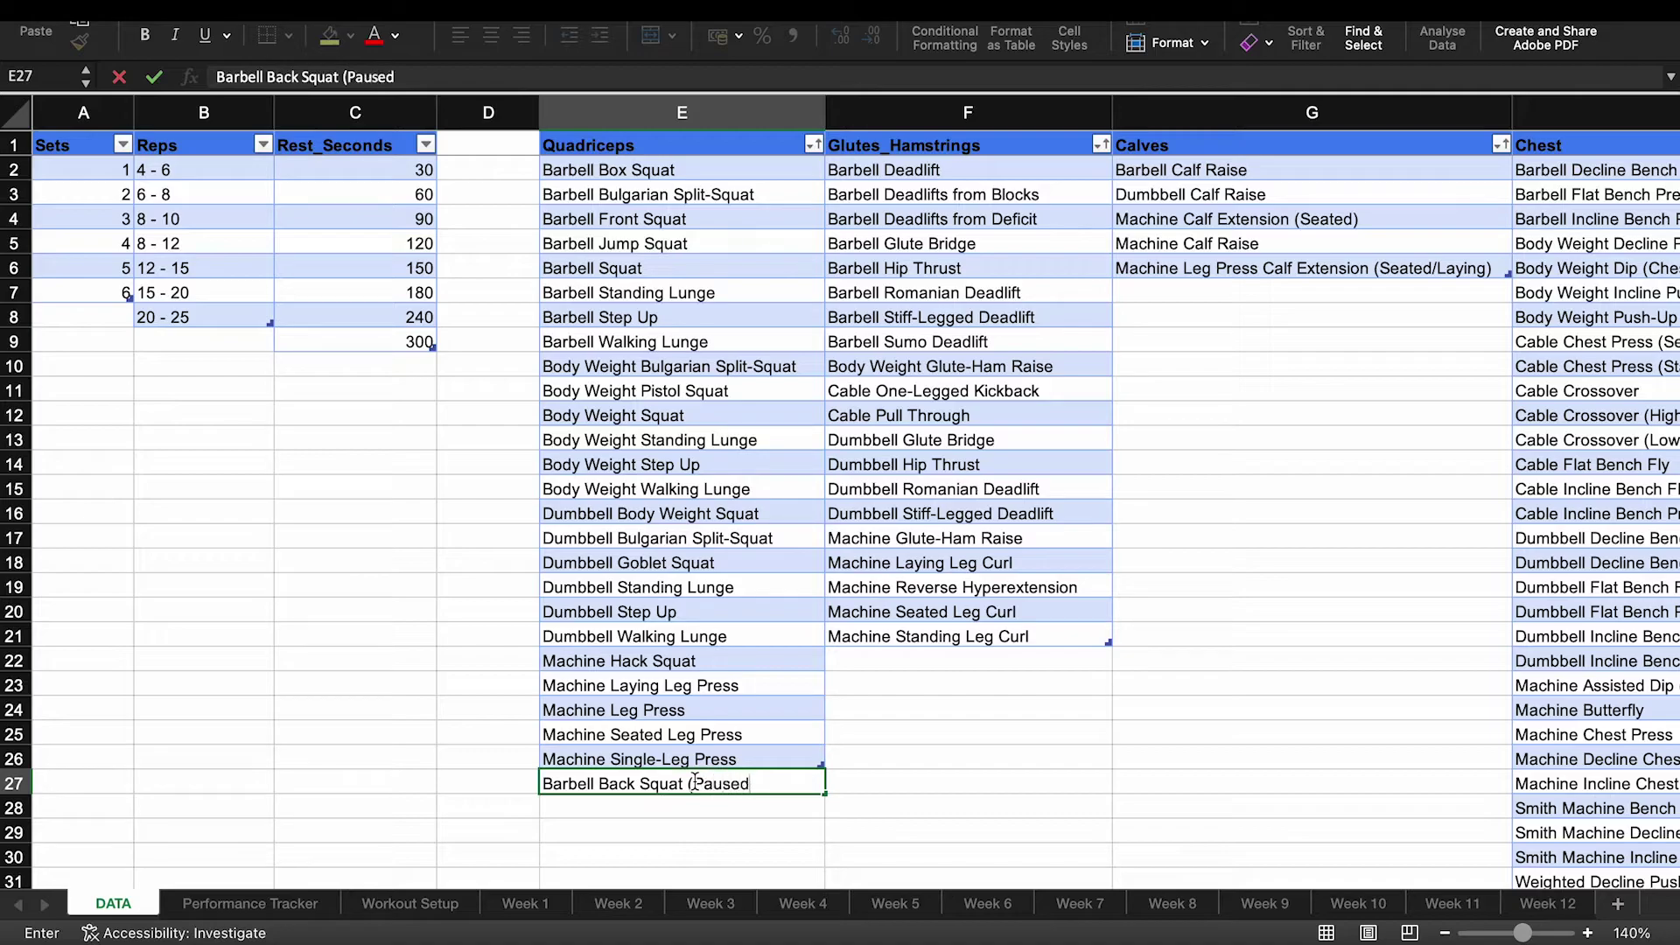
key("Return")
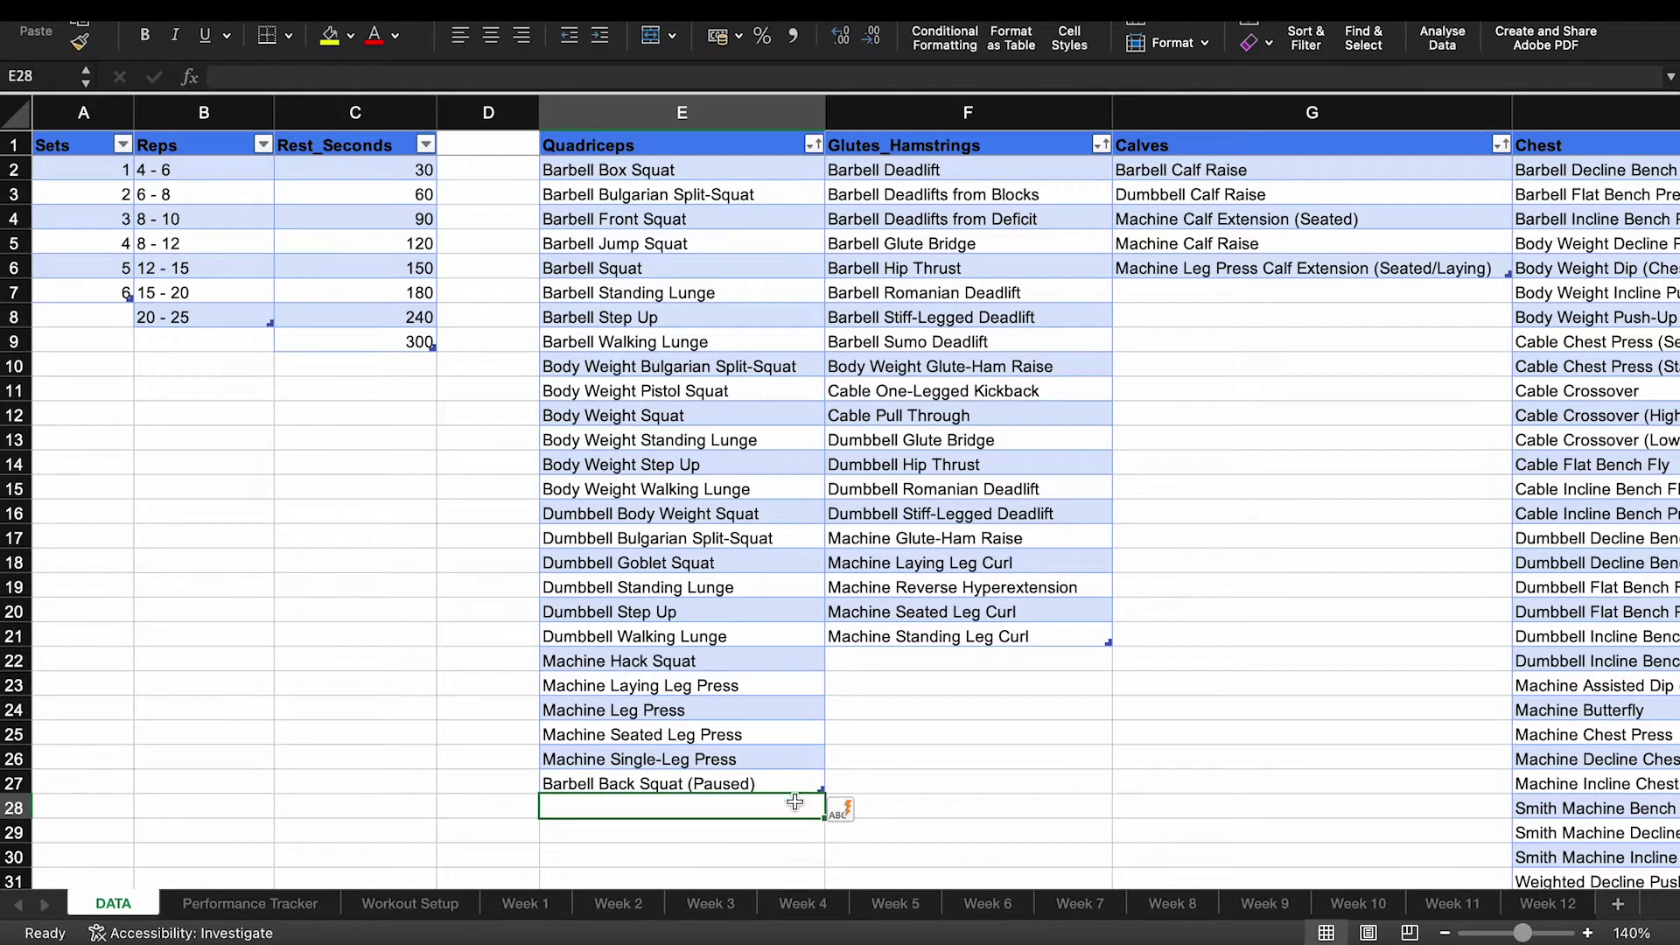
left_click(410, 903)
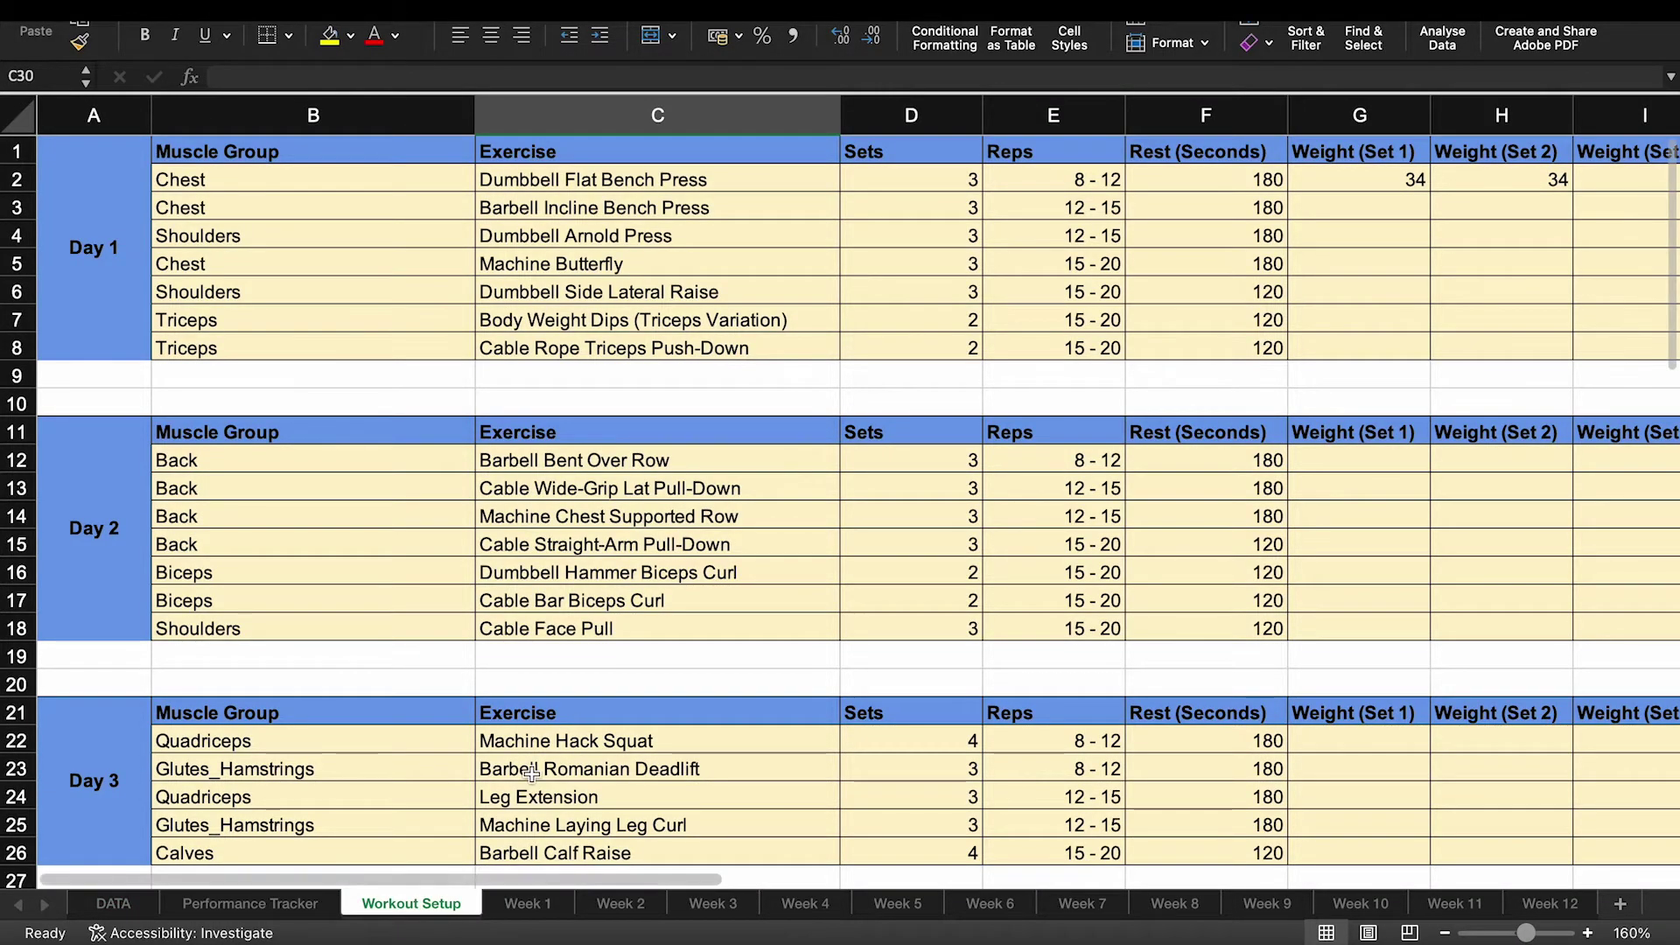
scroll(533, 776, "down", 5)
left_click(741, 607)
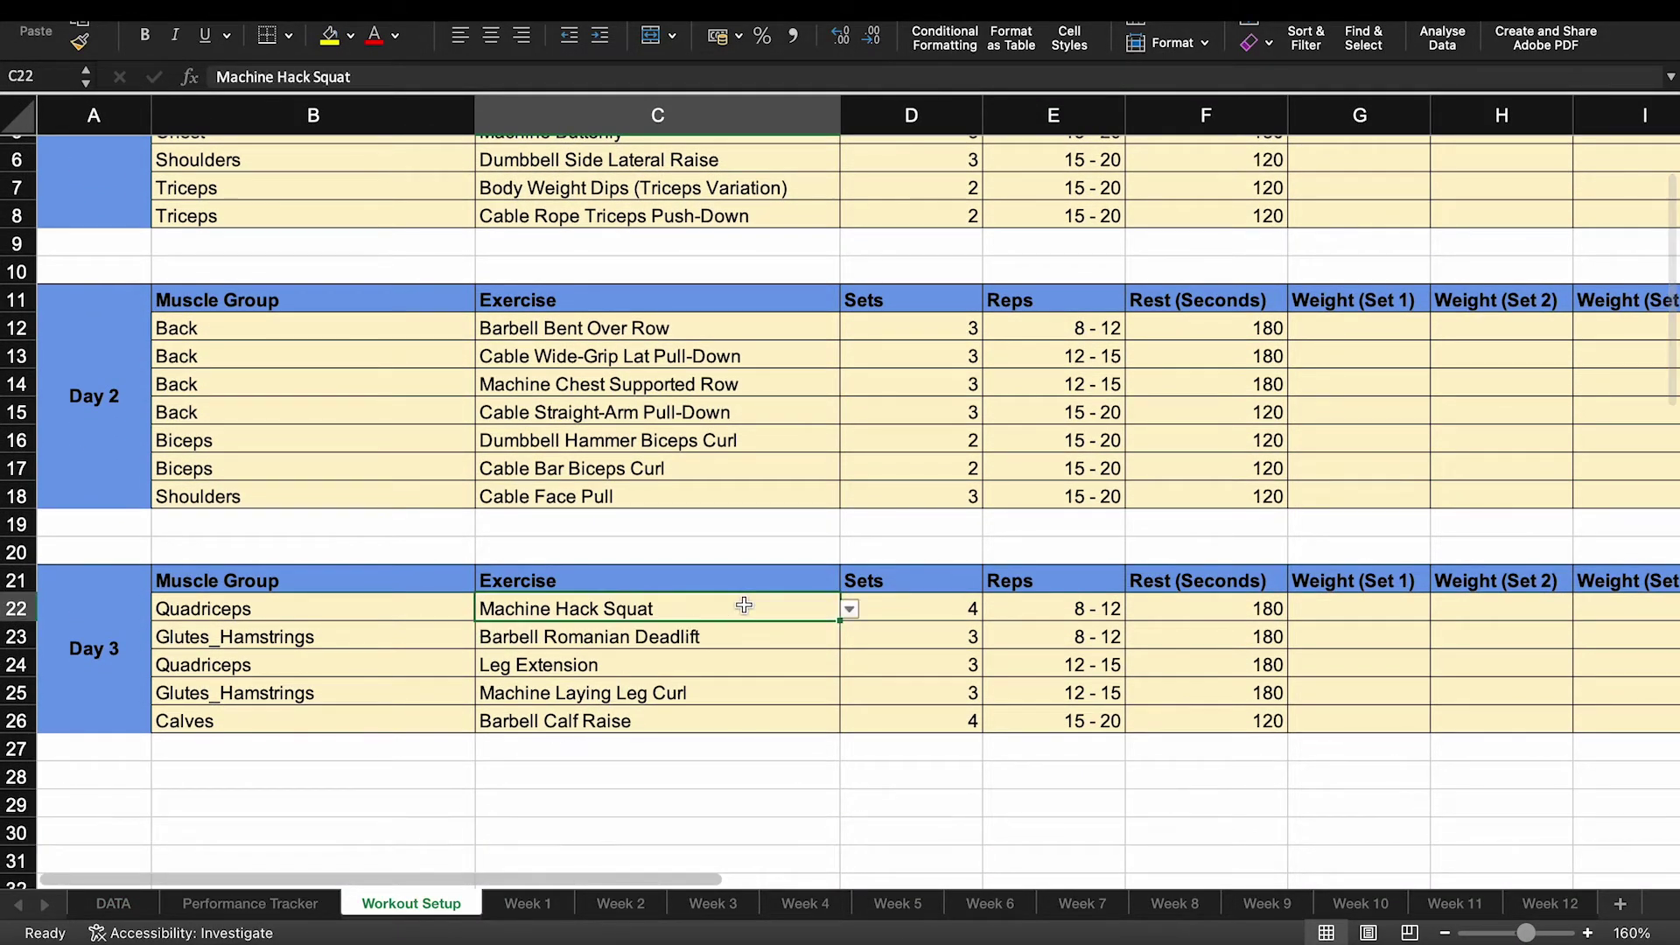
left_click(850, 612)
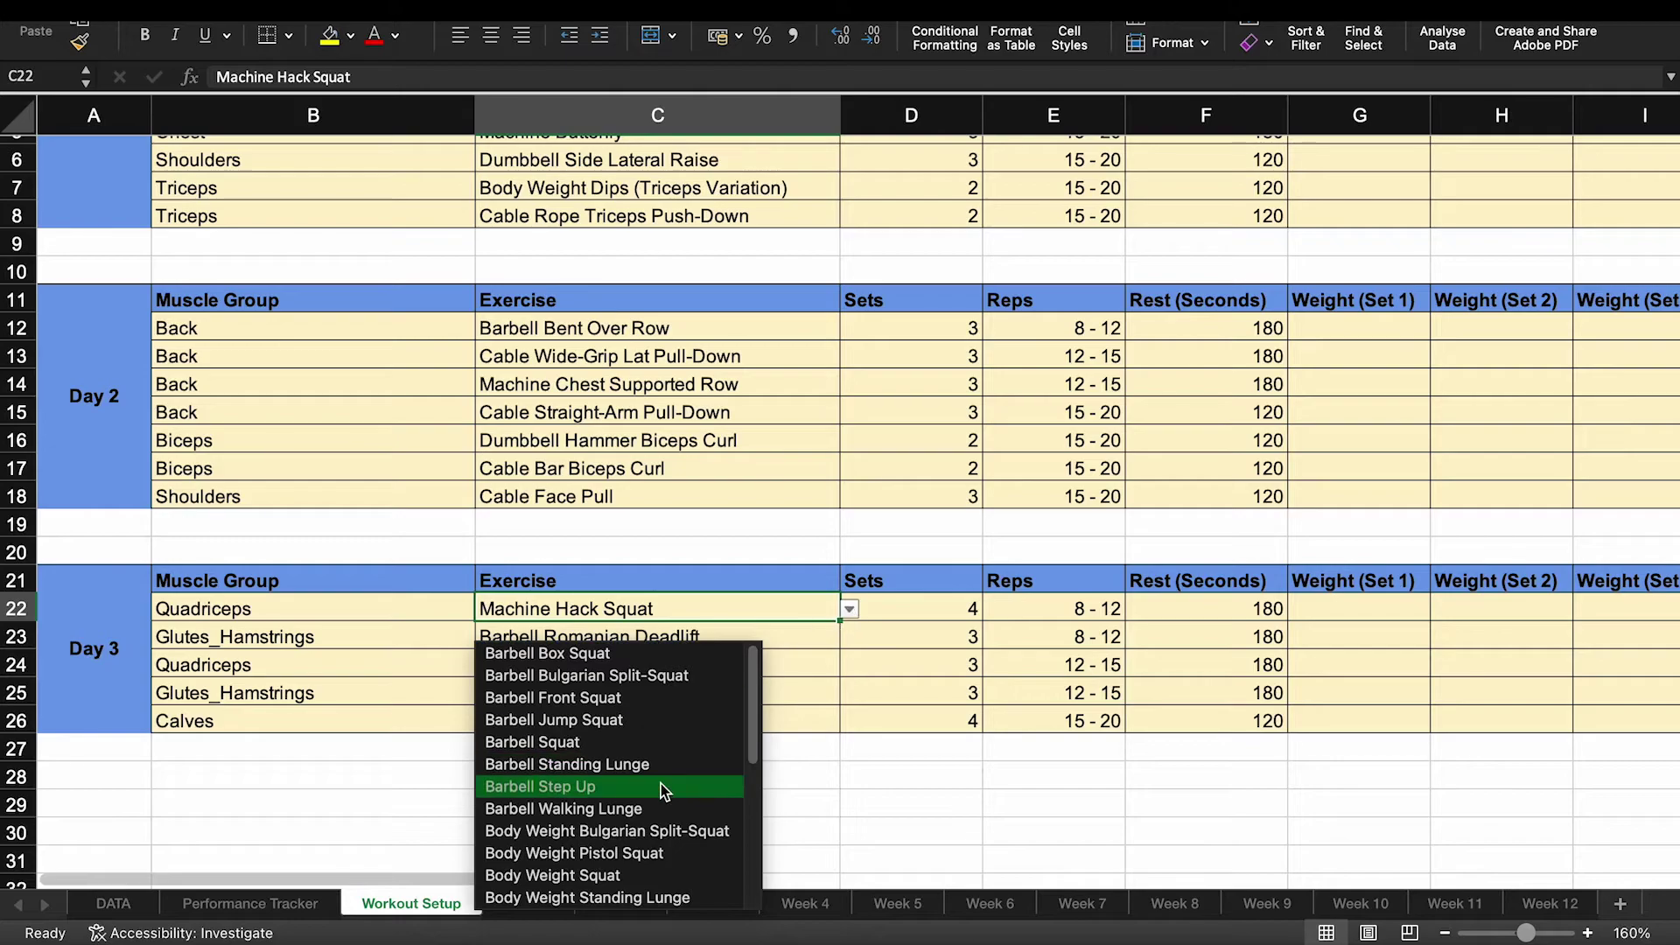
scroll(660, 782, "down", 5)
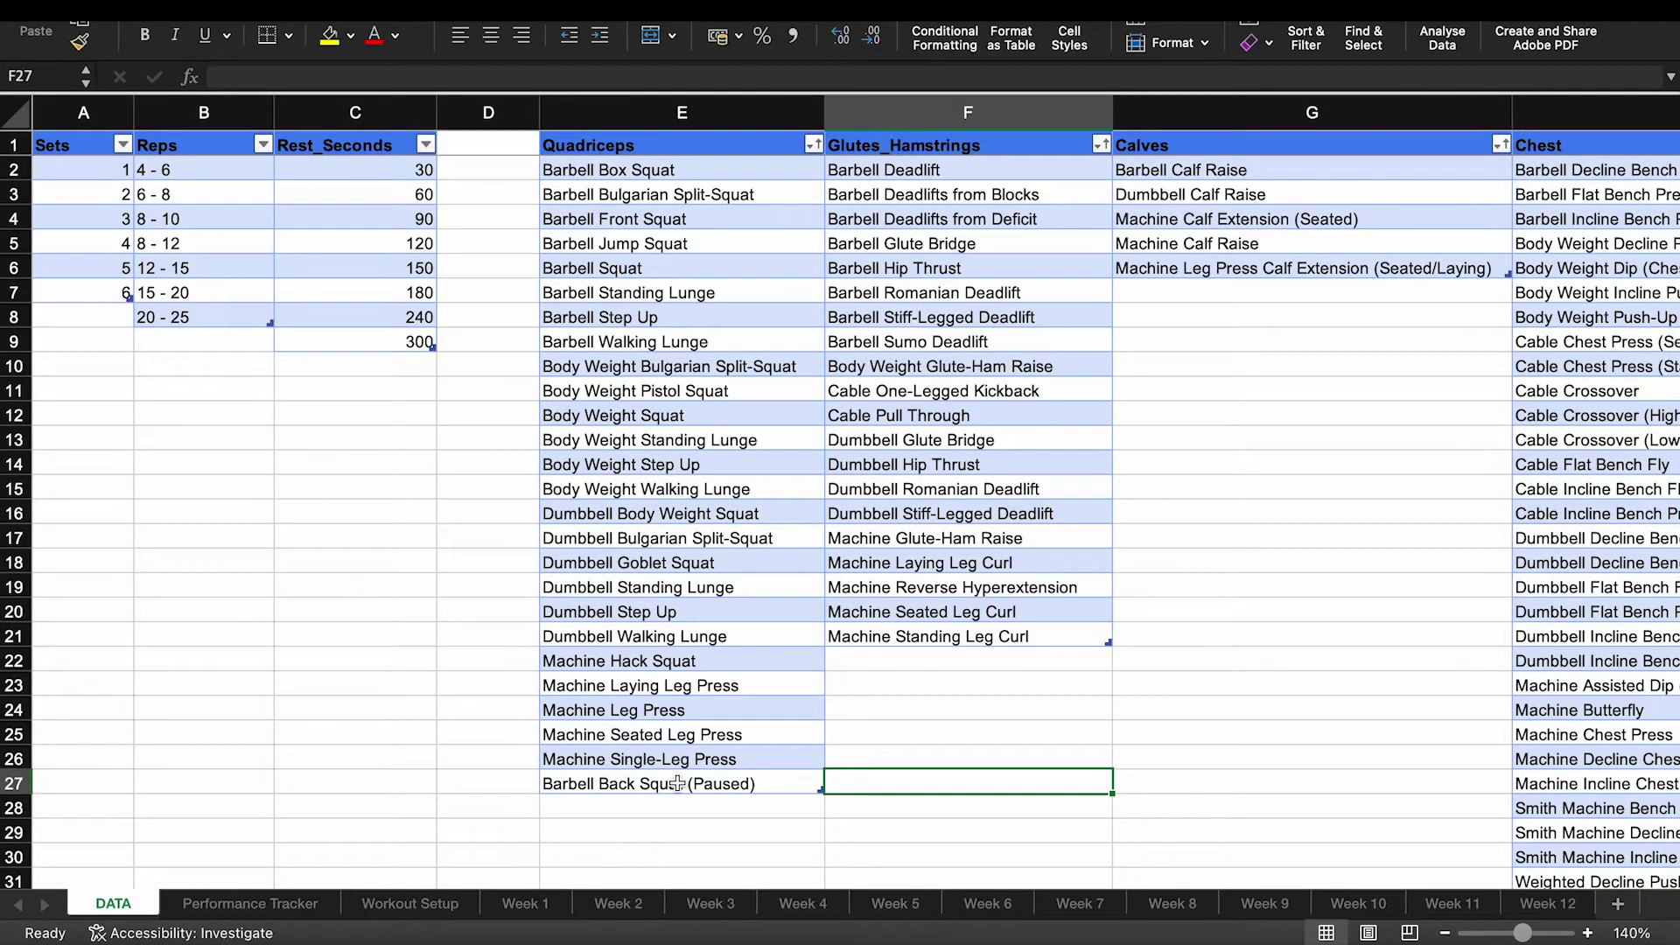
scroll(301, 517, "up", 5)
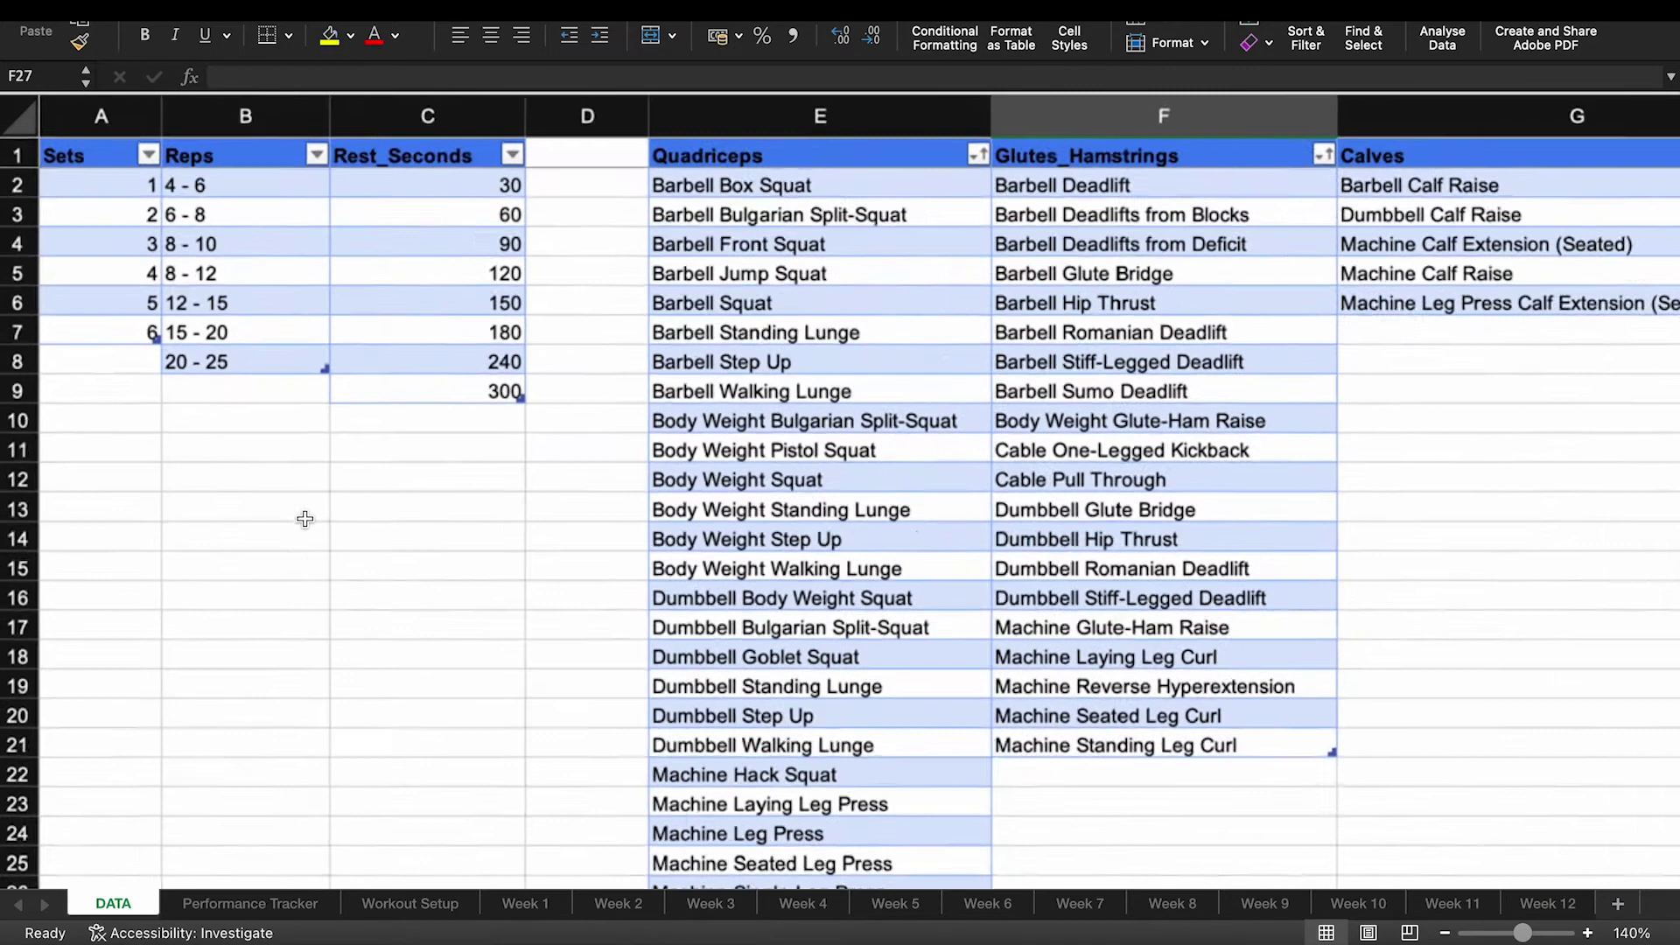
Add 7 as a new Sets option in A8.
left_click(261, 500)
left_click(168, 430)
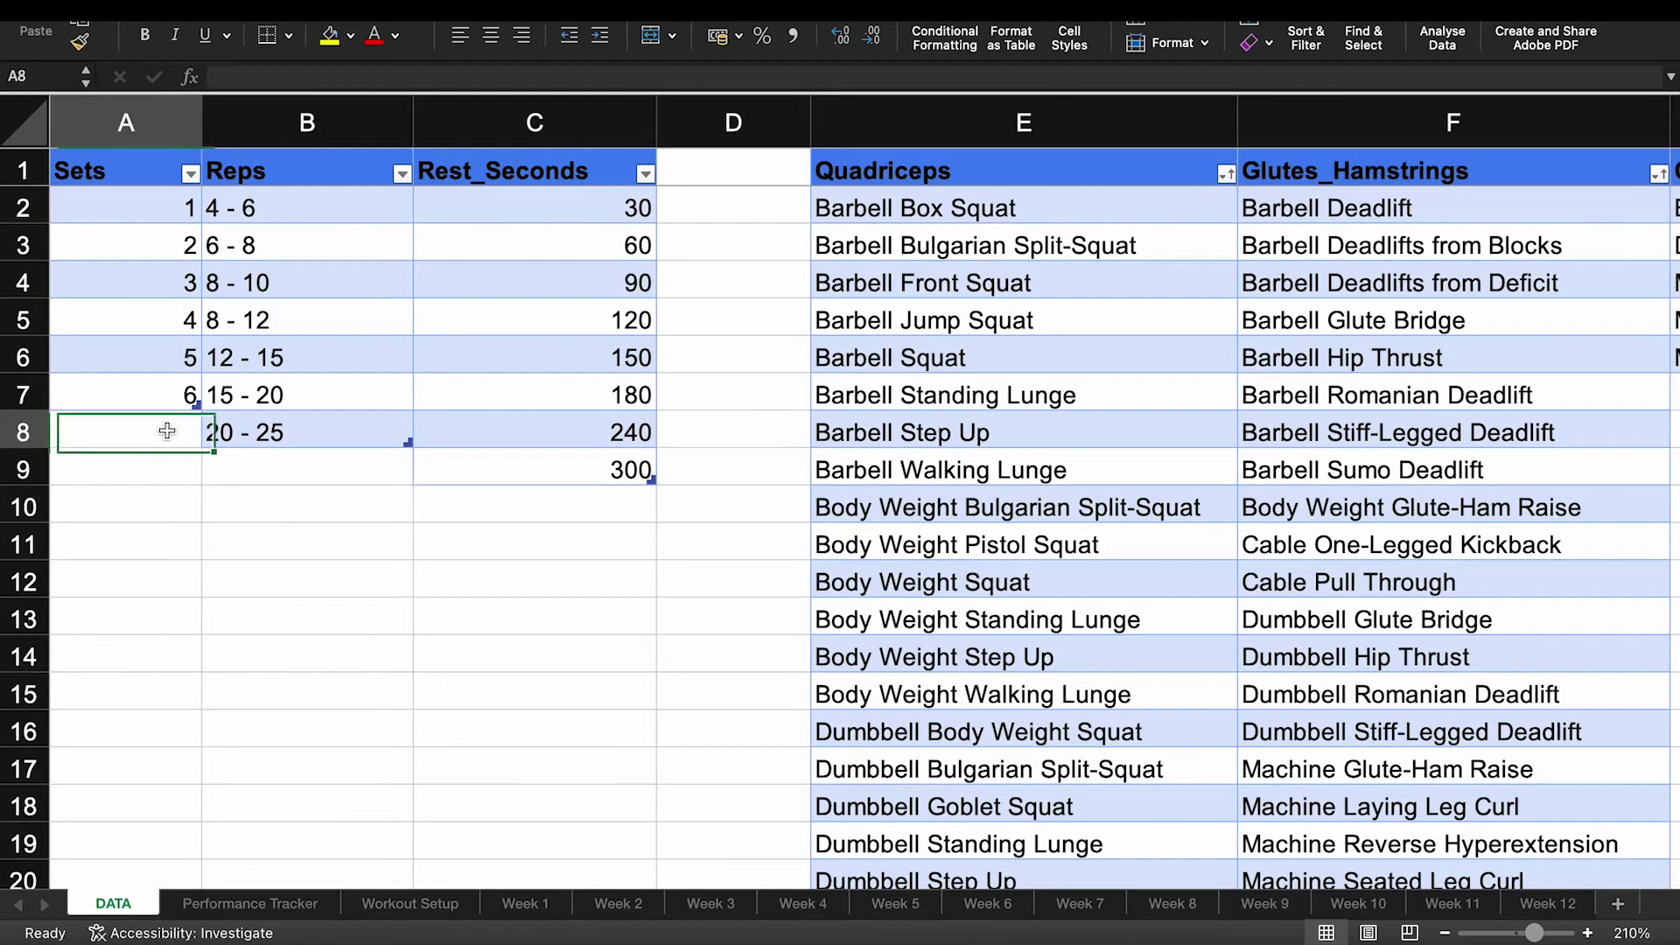
type("7")
key("Return")
Add a 25 - 30 range at the end of the Reps list.
key("Right")
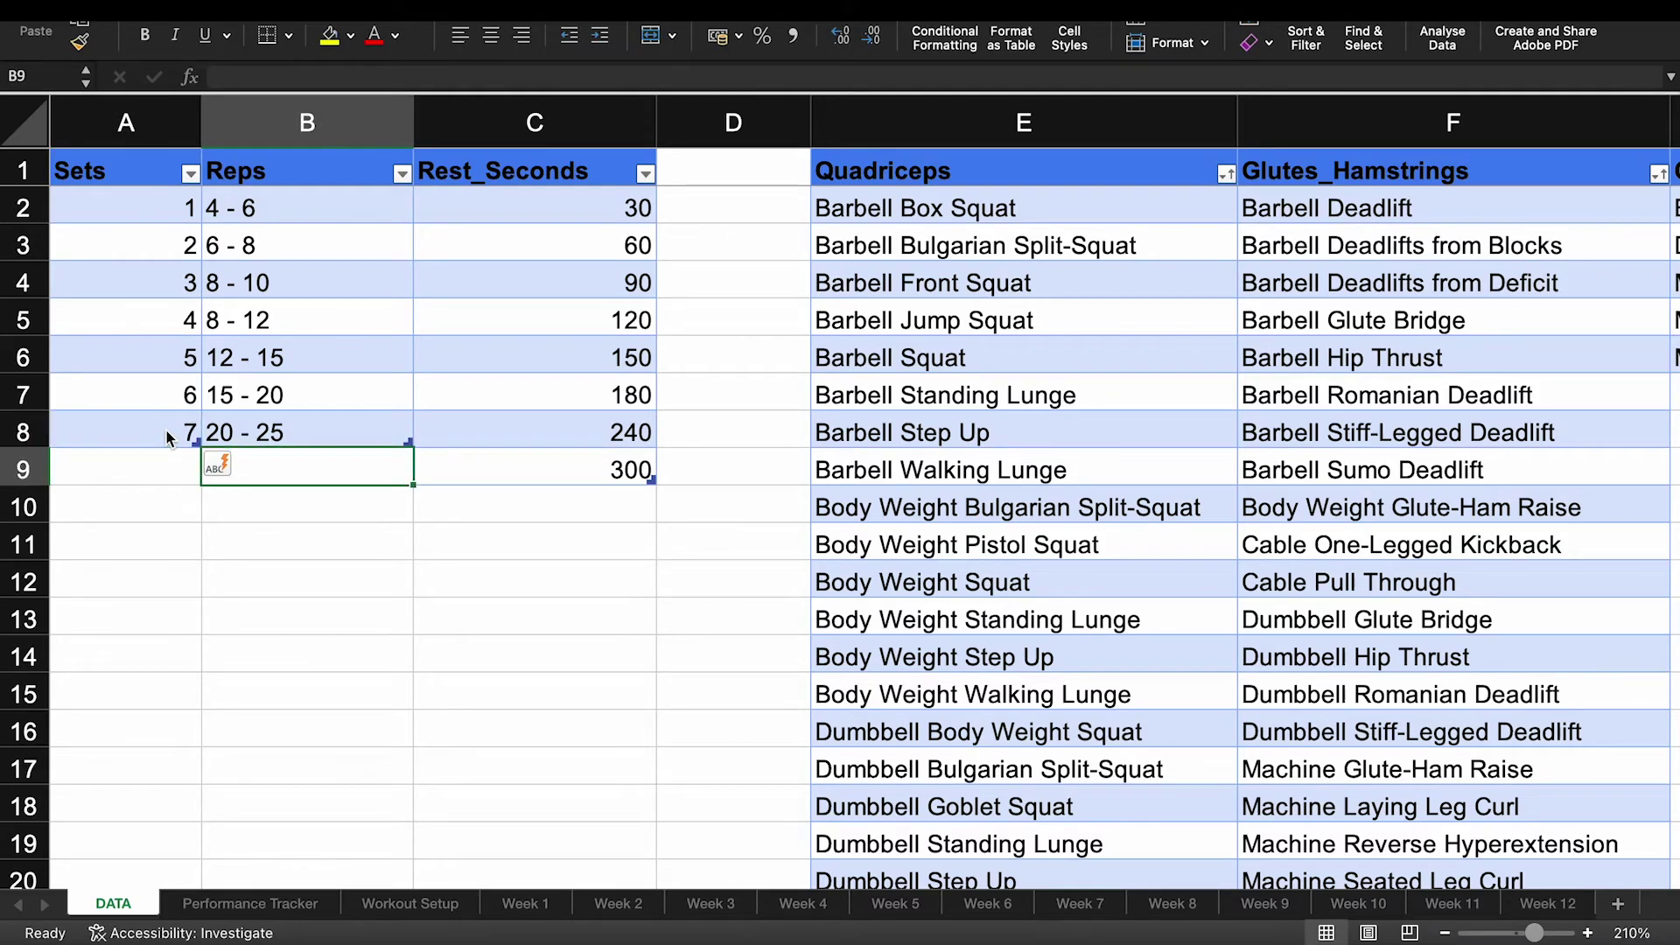
type("30 -")
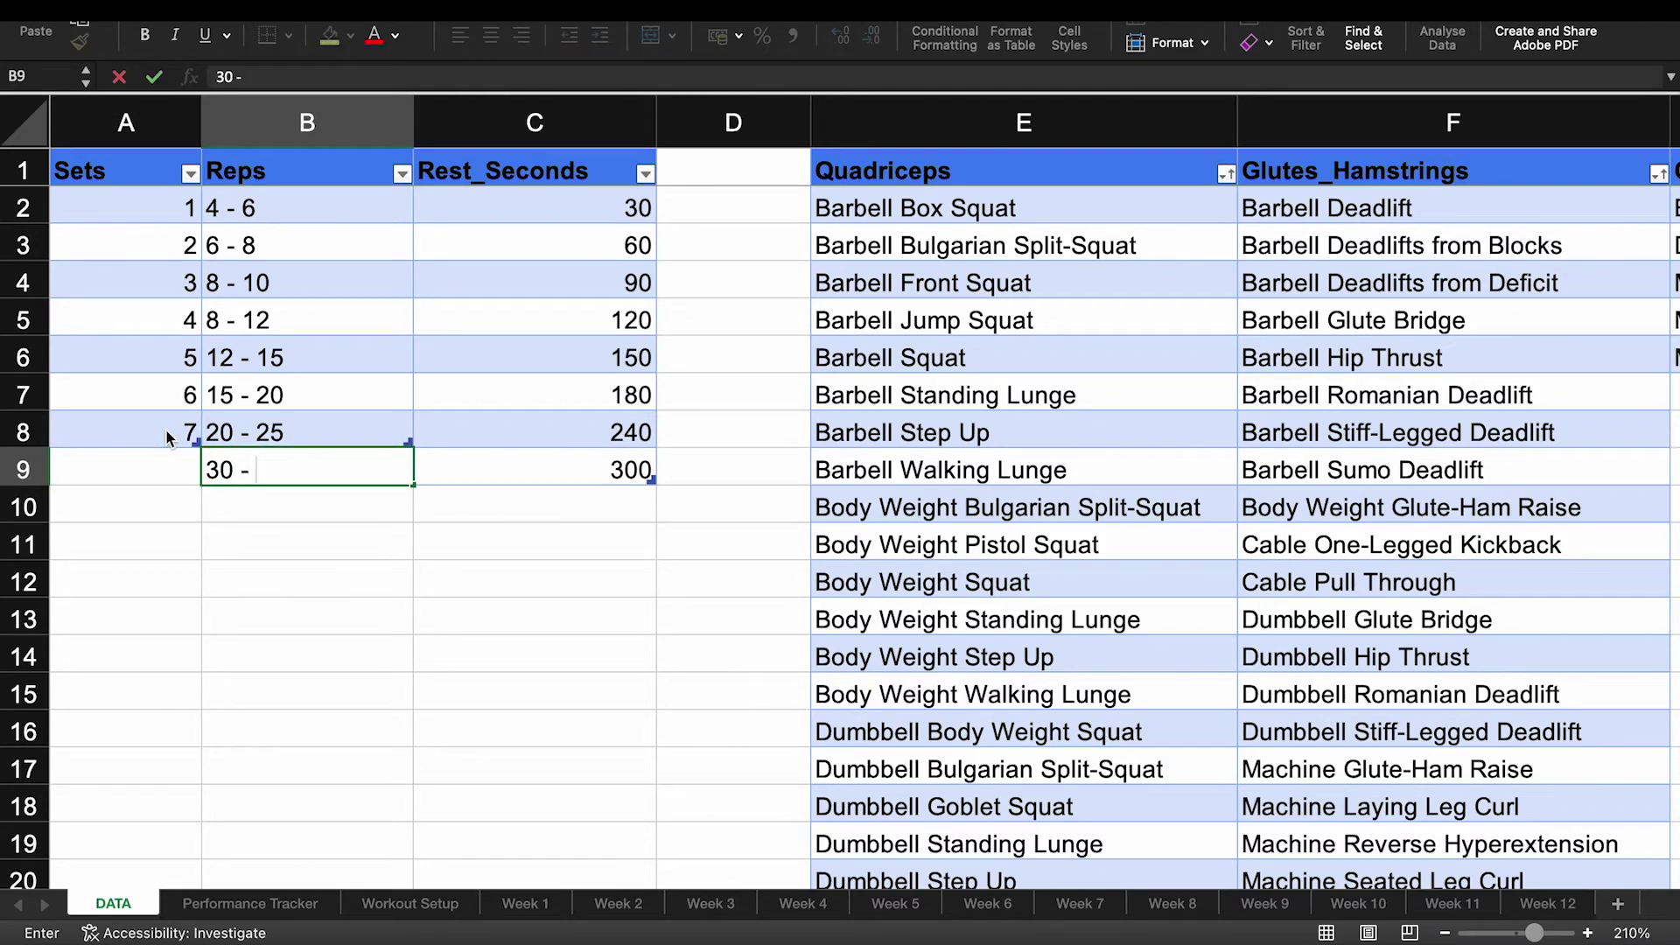
key("BackSpace")
key("BackSpace")
key("Escape")
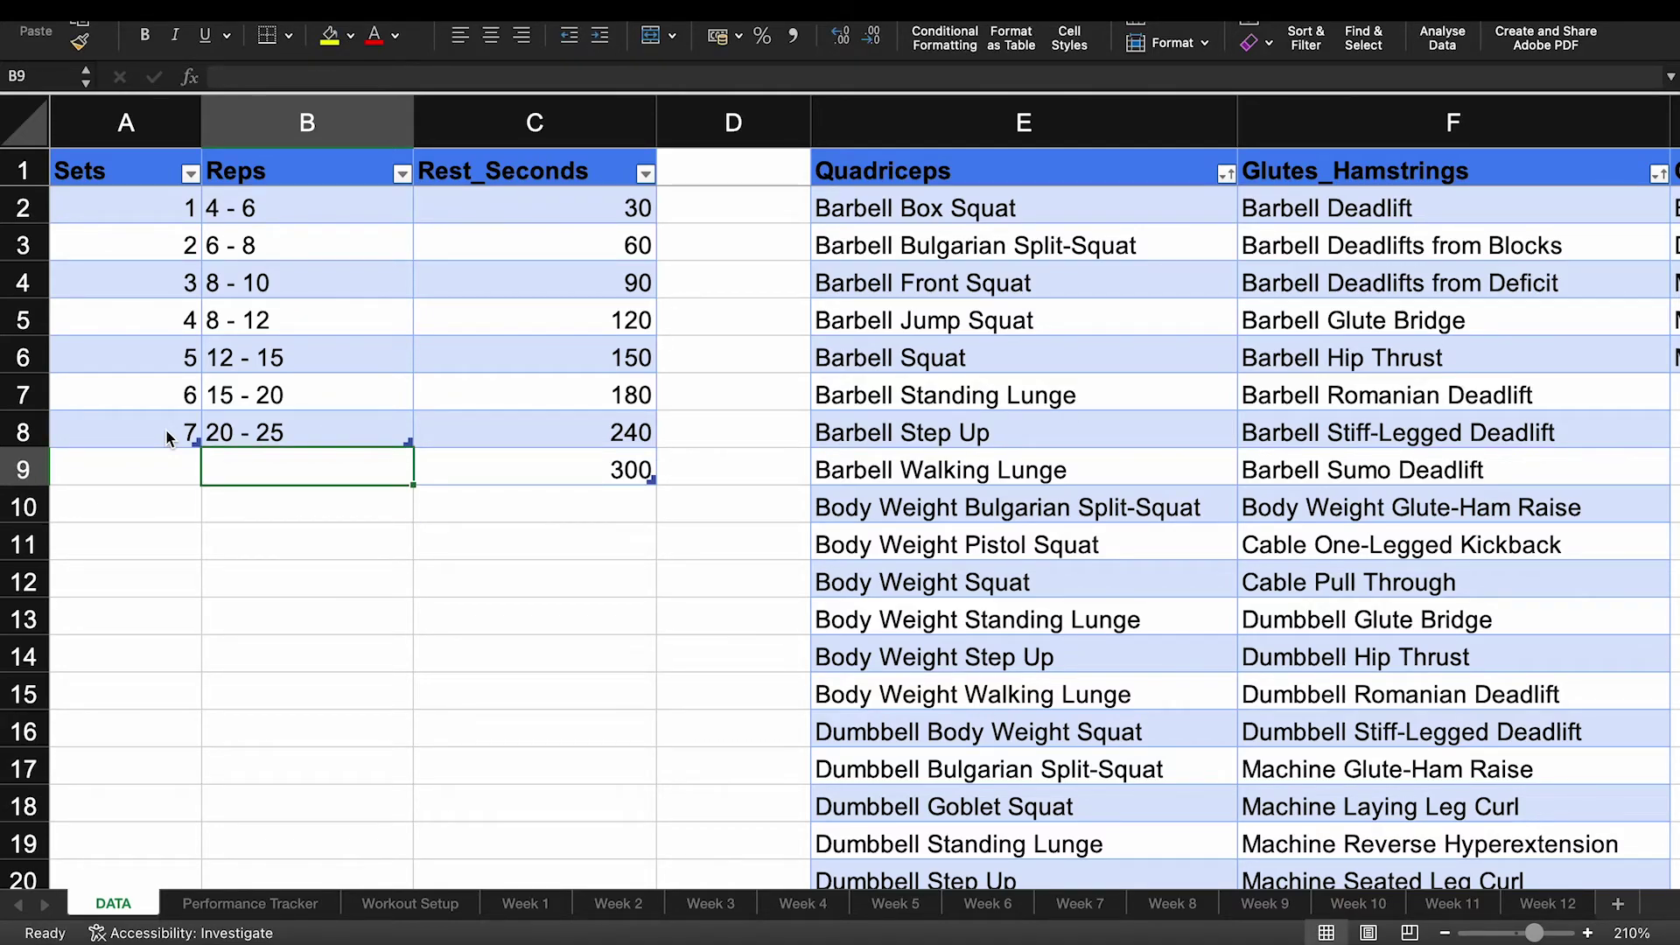
type("25")
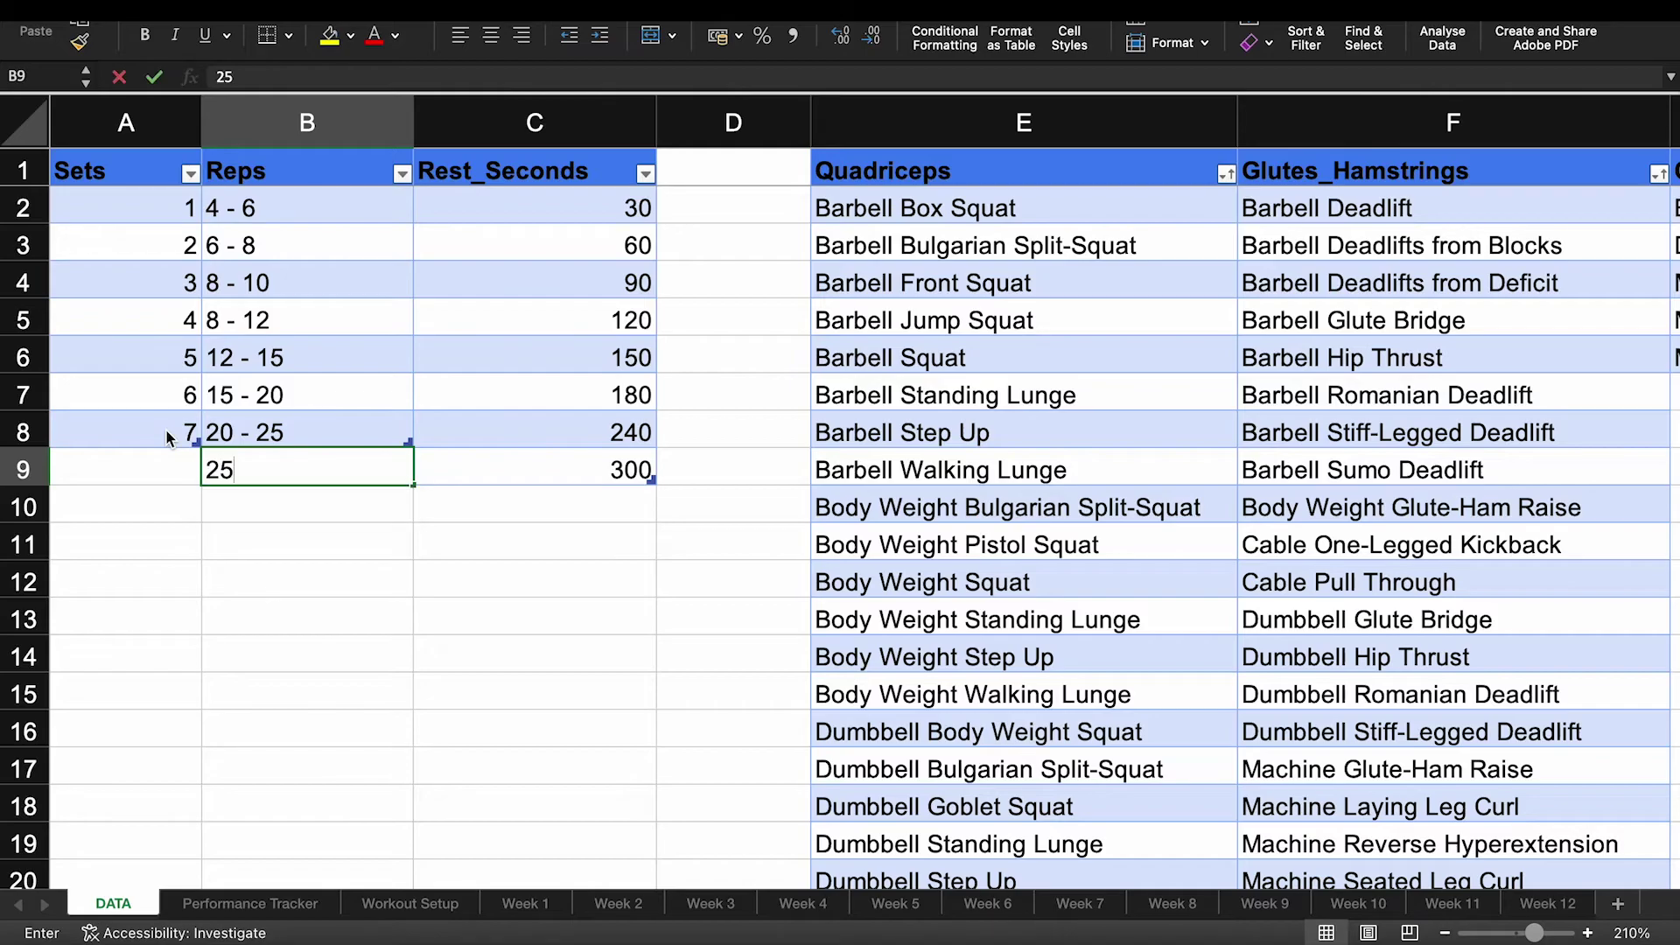
type(" - 30")
key("Return")
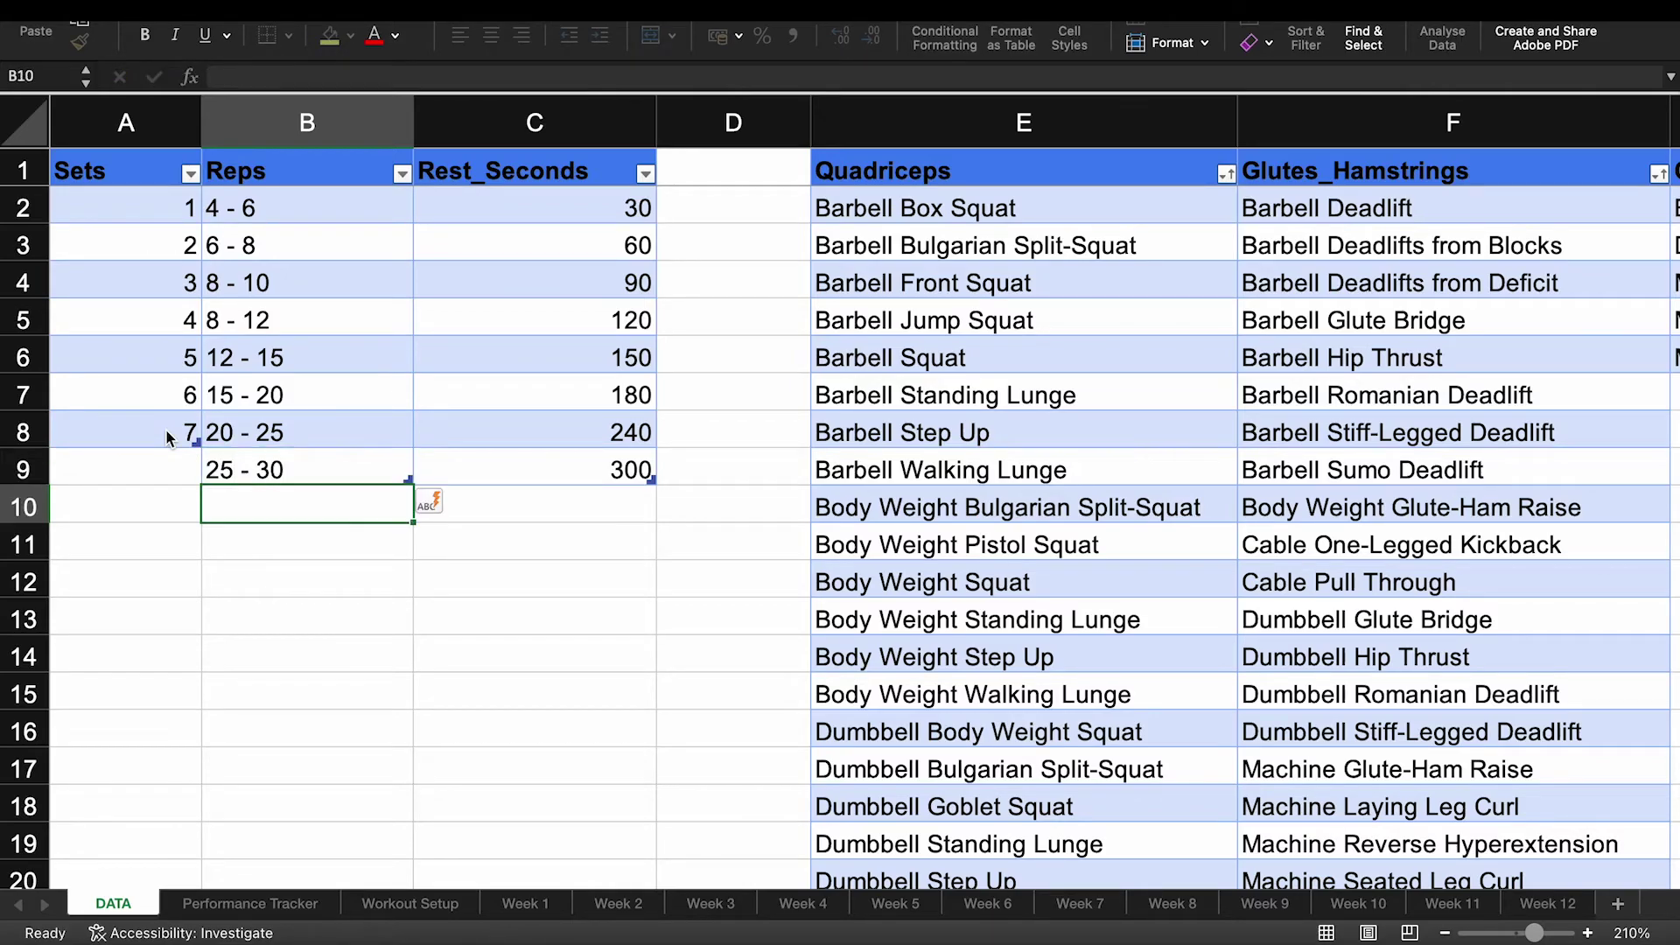
left_click(498, 623)
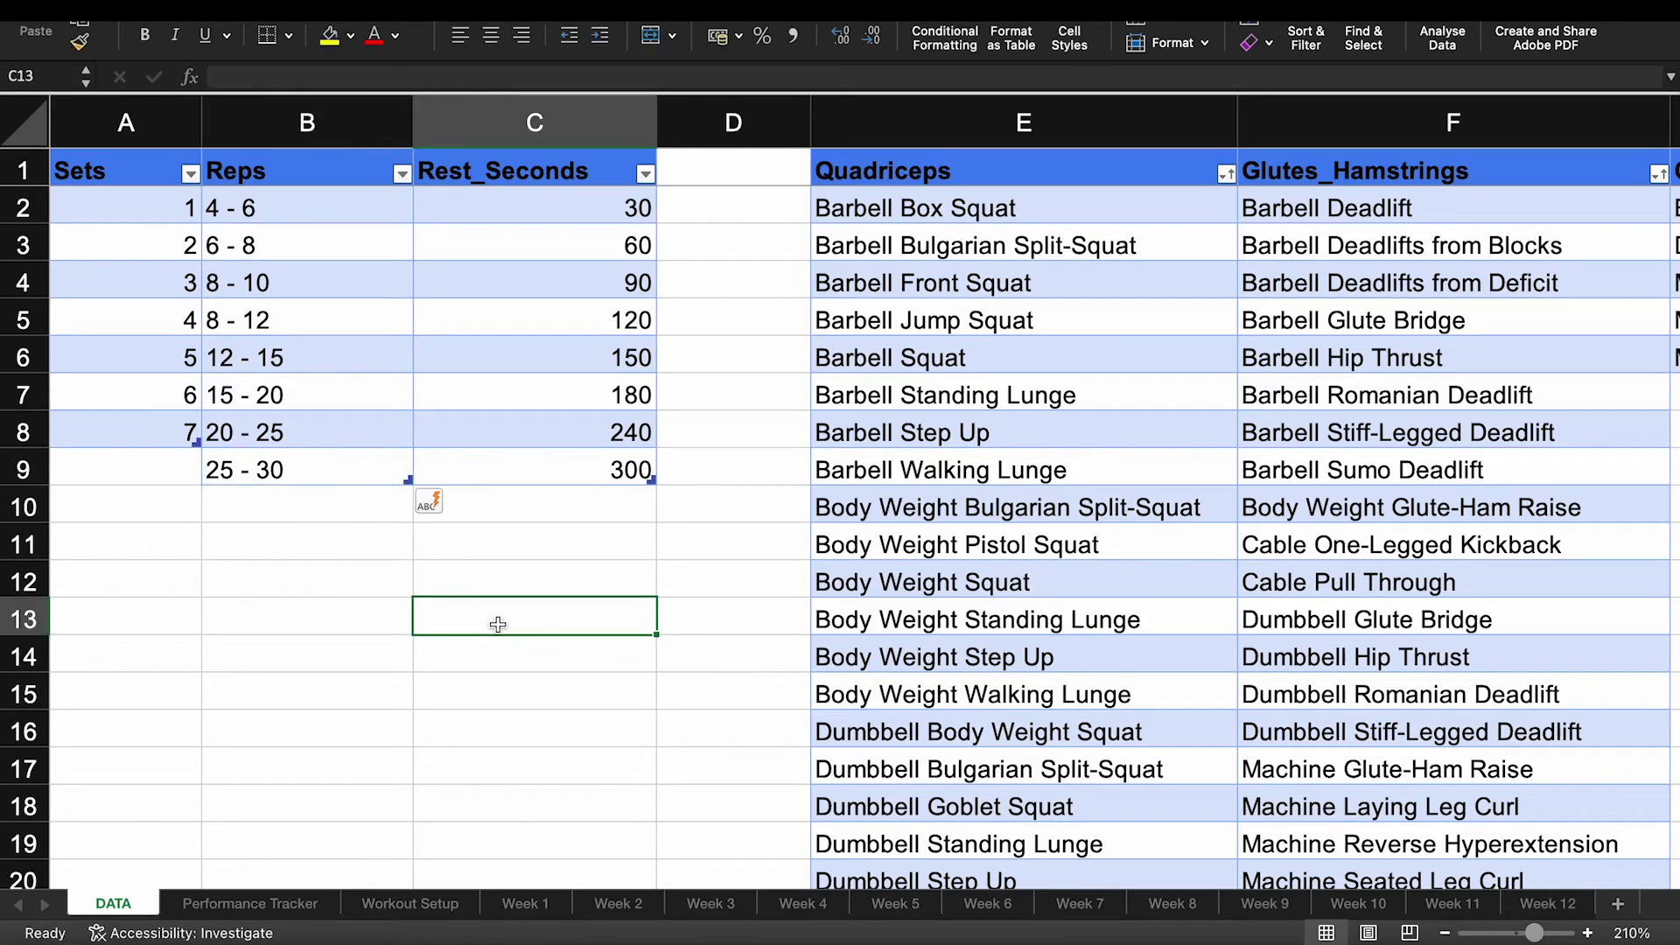
On Workout Setup, give Day 3's Barbell Back Squat (Paused) 7 sets and show its rep choices.
left_click(410, 903)
scroll(766, 779, "down", 1)
left_click(965, 591)
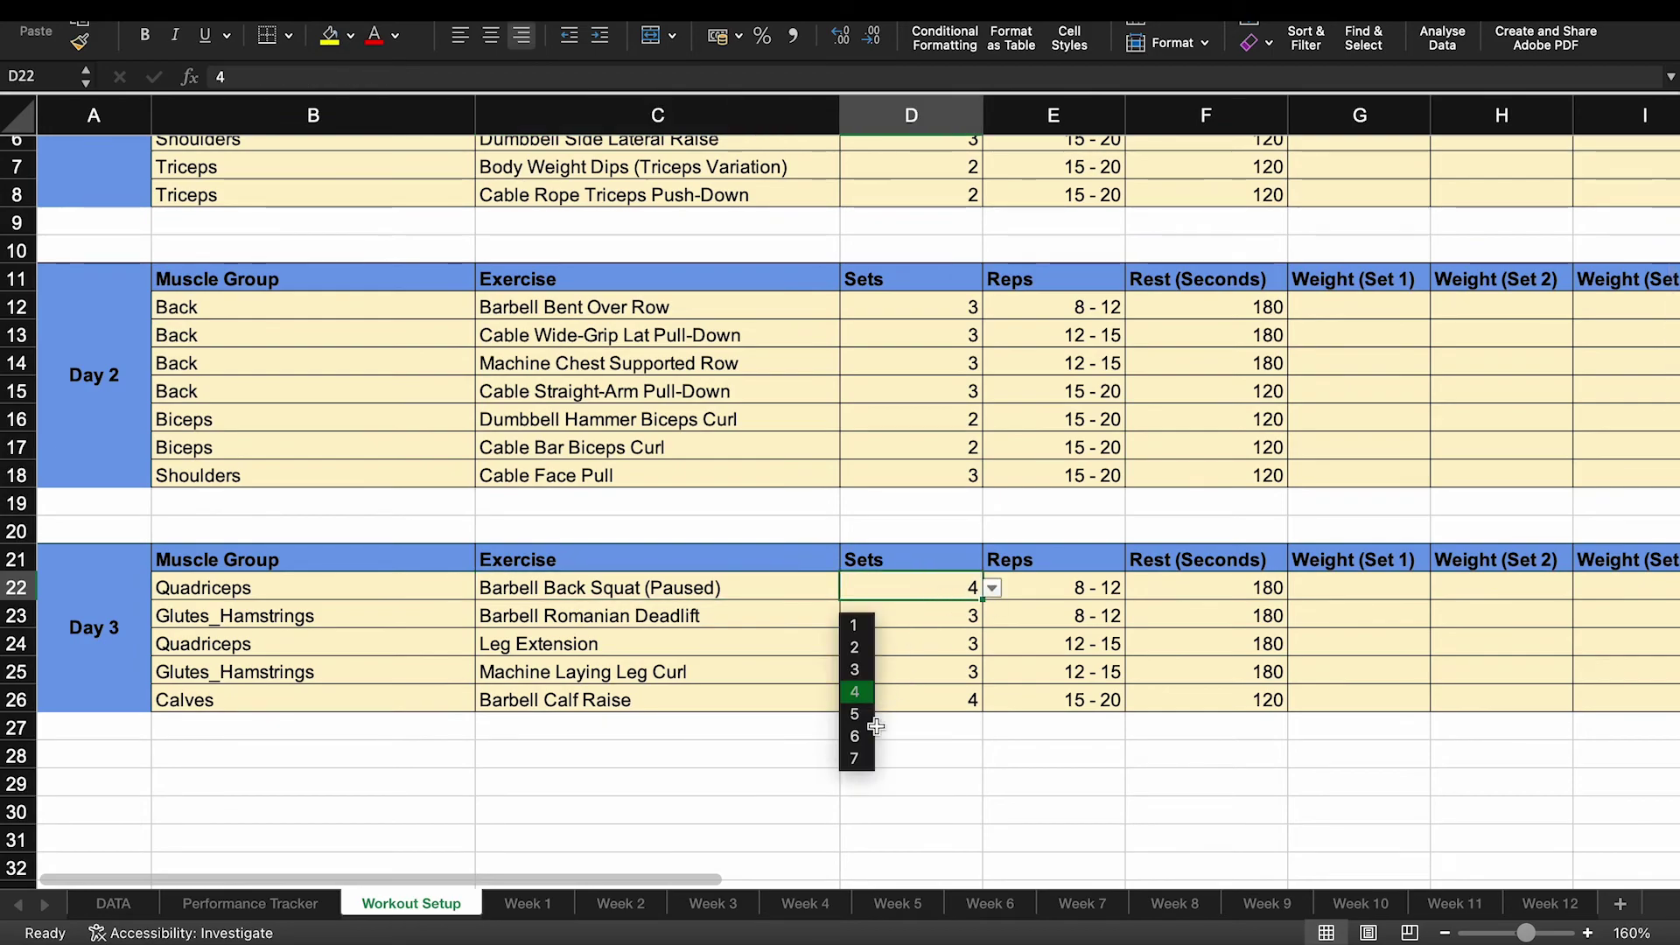
left_click(860, 757)
left_click(1082, 588)
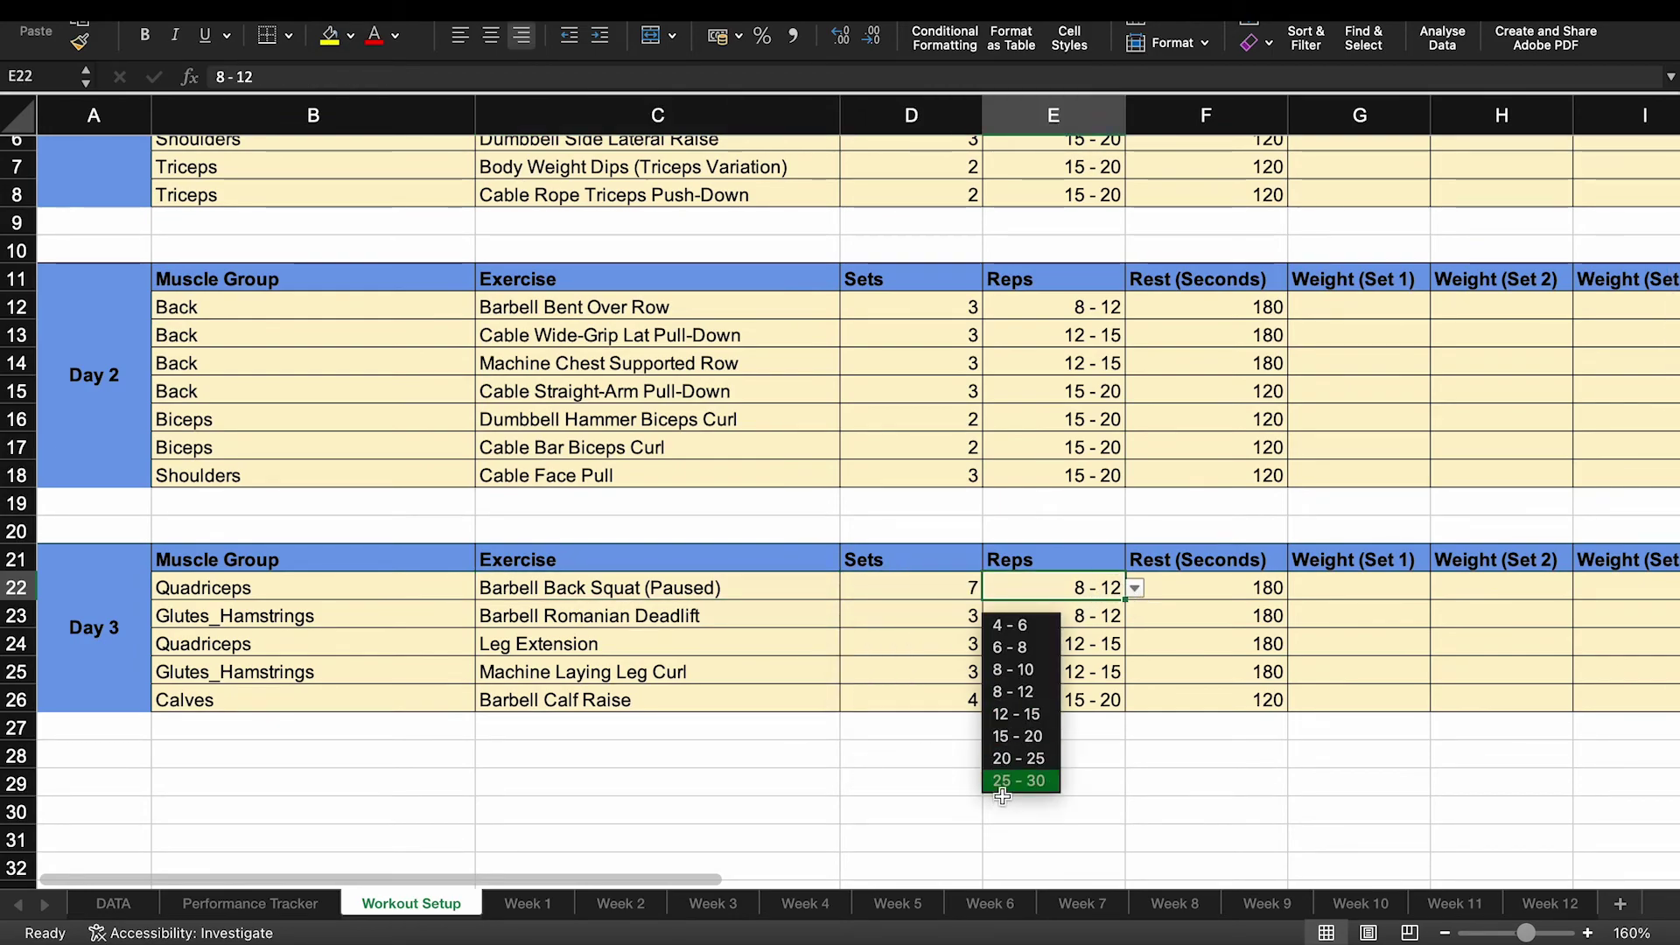